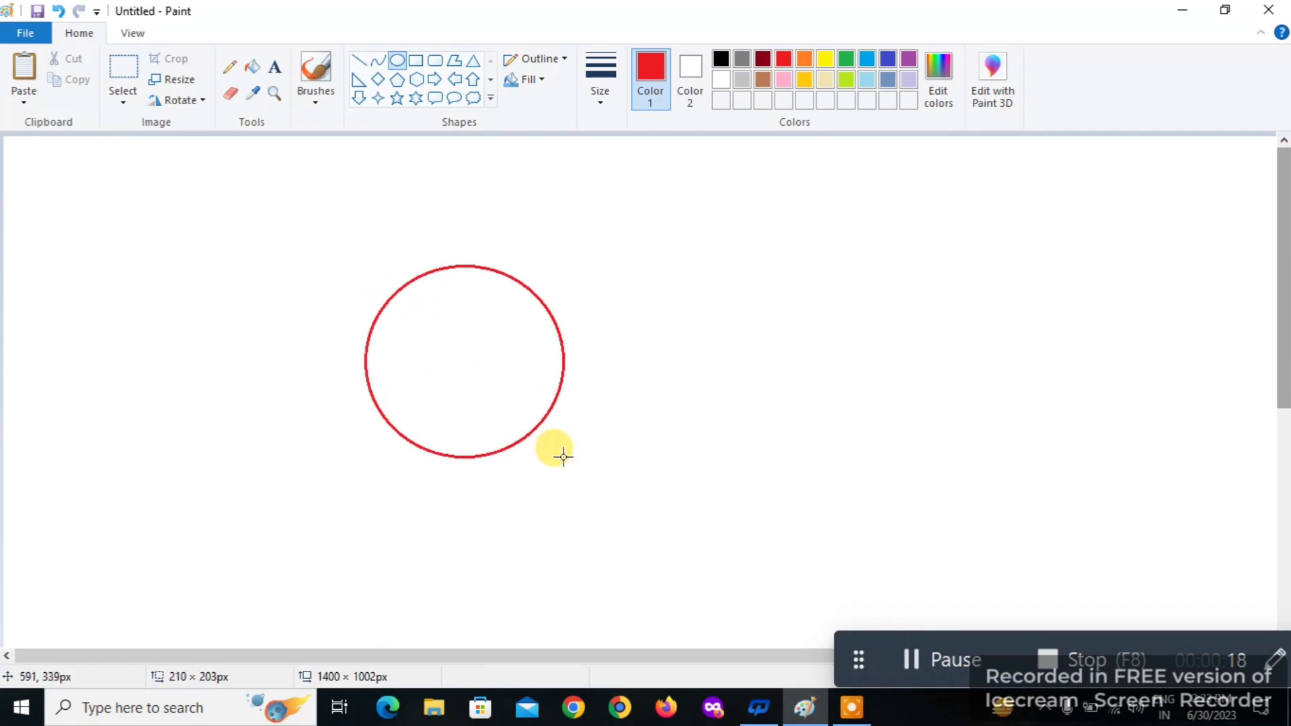
Recolour the drawn circle's outline from the palette to black and finish the shape.
left_click(718, 62)
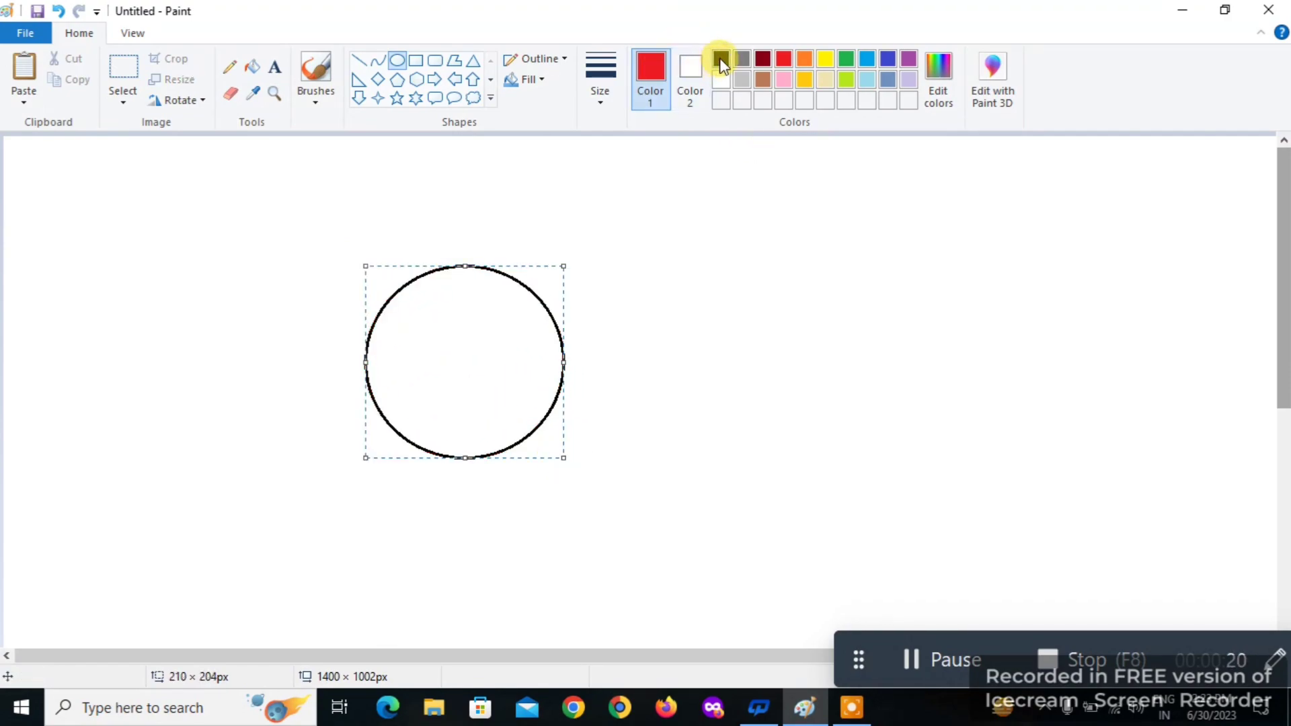
left_click(273, 230)
left_click(124, 77)
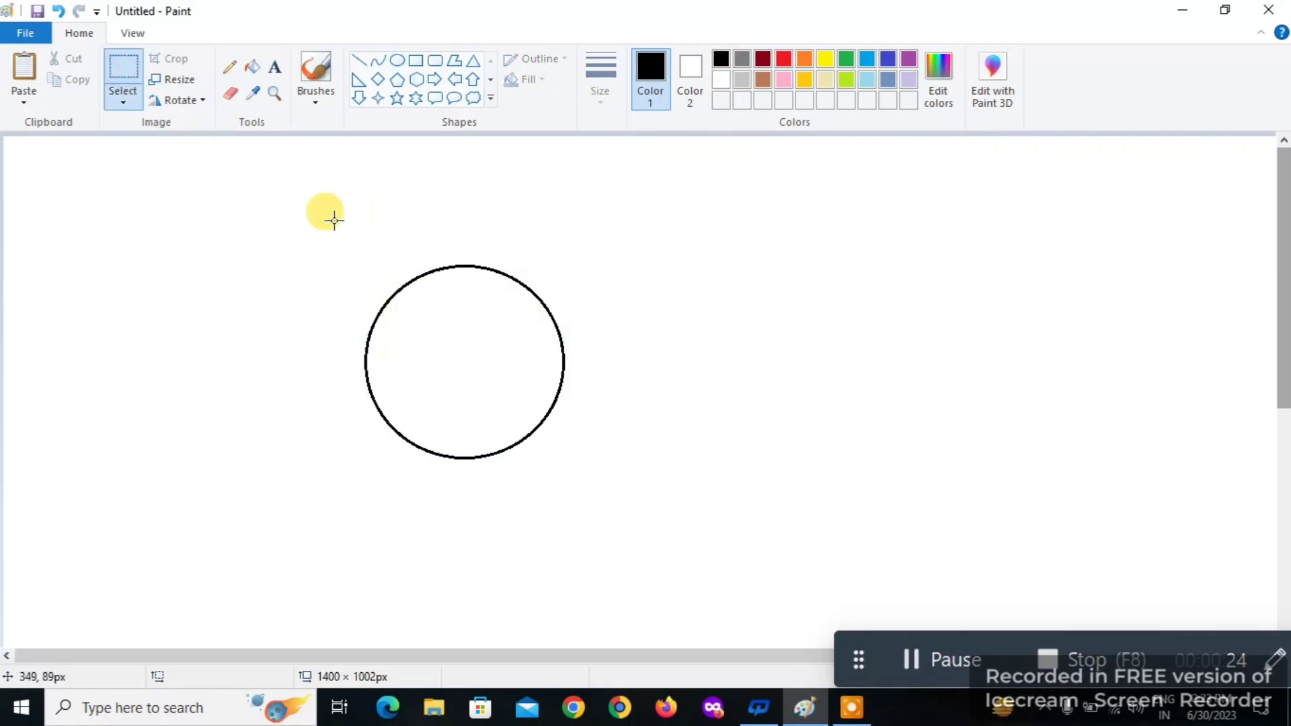
Draw a second black circle about 187 × 179 px inside the first, nudged left so both meet centred at their lower edge.
left_click(397, 61)
left_click_drag(414, 287, 592, 457)
key("Left")
key("Left")
key("Left")
key("Left")
key("Left")
key("Left")
key("Left")
key("Left")
key("Left")
key("Left")
key("Left")
key("Left")
key("Left")
key("Left")
key("Left")
key("Left")
key("Left")
key("Left")
key("Left")
key("Left")
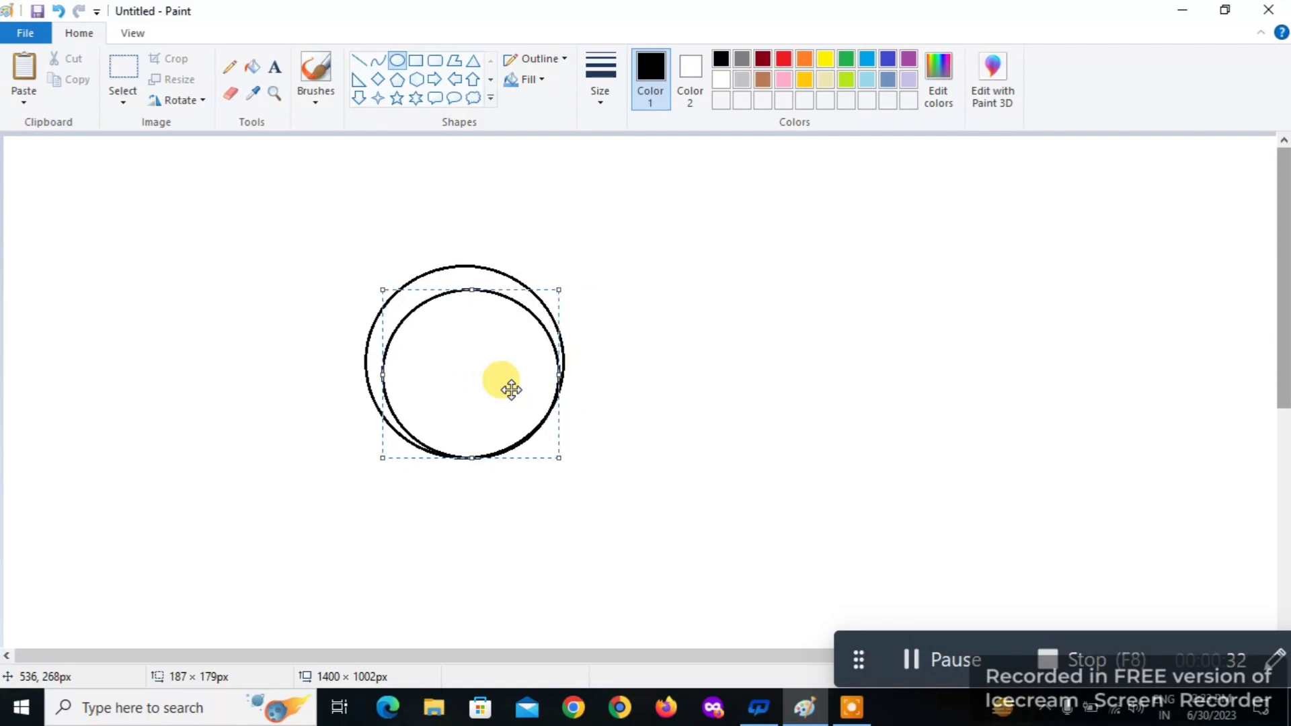
key("Left")
key("Left")
key("Left")
key("Left")
left_click(593, 381)
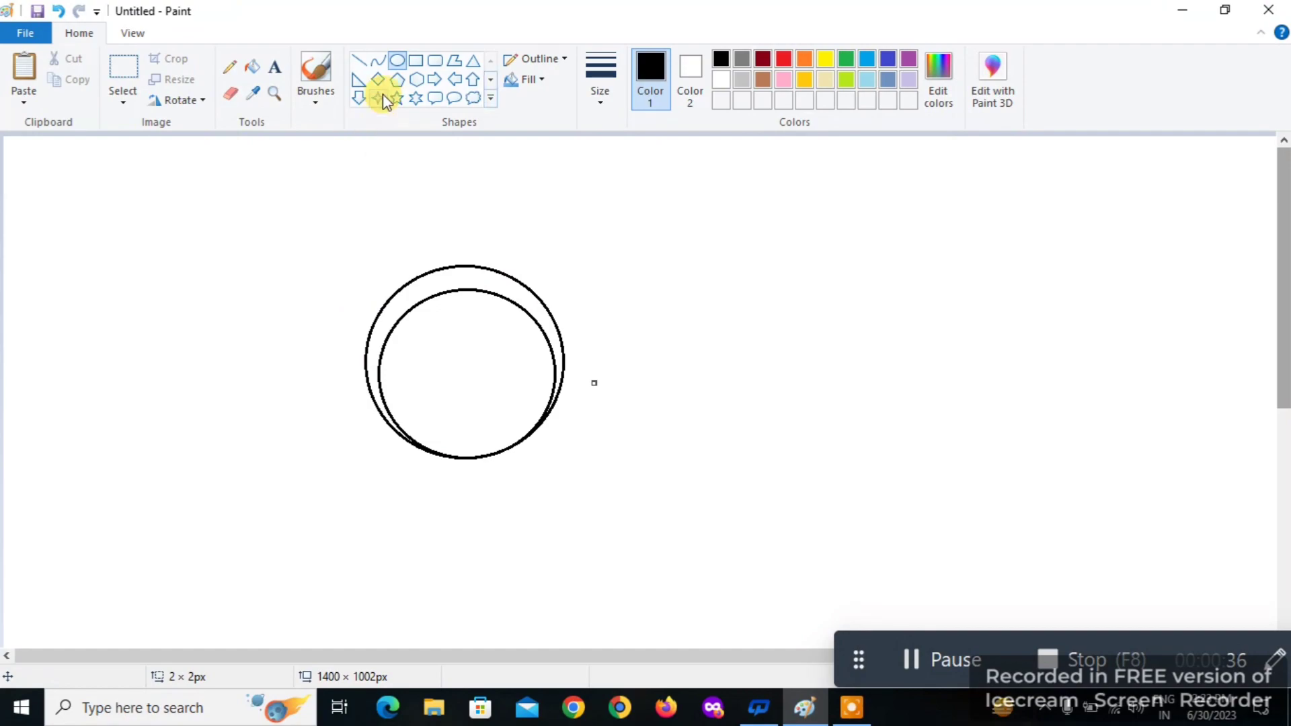
Draw an upright oval eye on the blank canvas beside the circles, with a smaller oval about 20 × 34 px nudged up inside its lower half.
left_click_drag(169, 290, 192, 352)
left_click(176, 246)
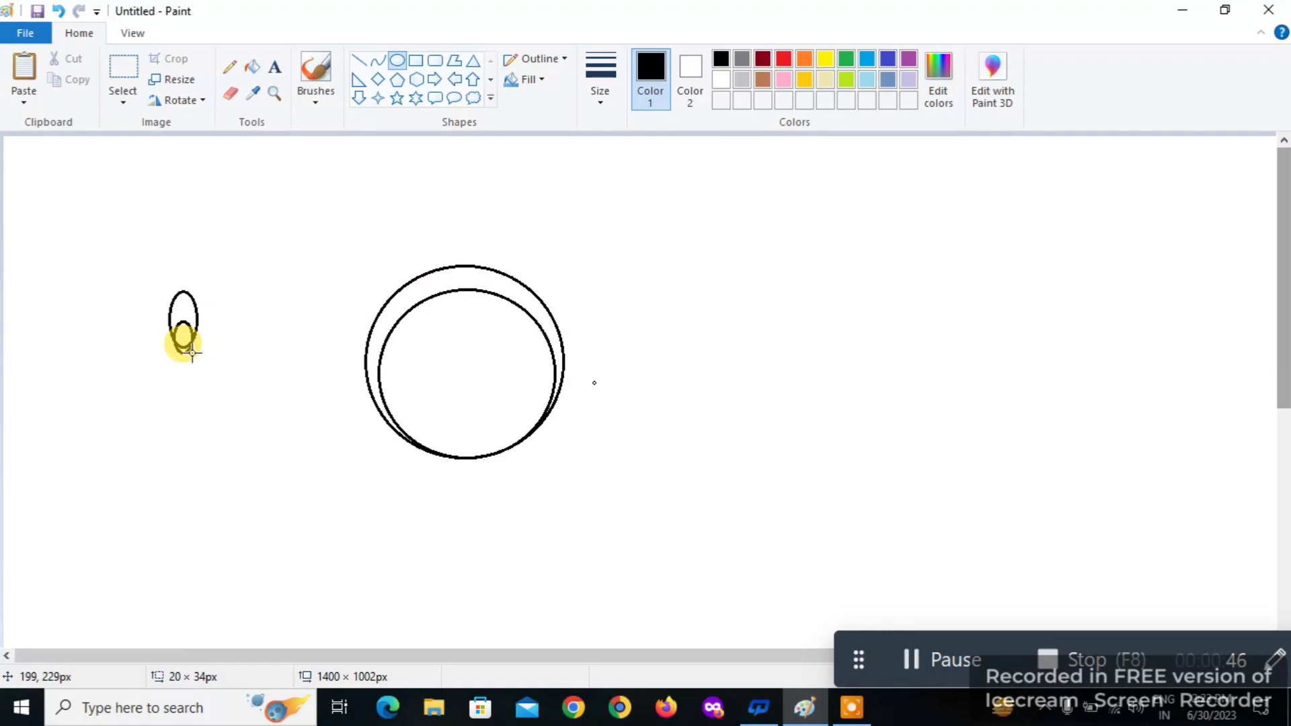
key("Up")
key("Up")
key("Up")
key("Up")
key("Up")
key("Up")
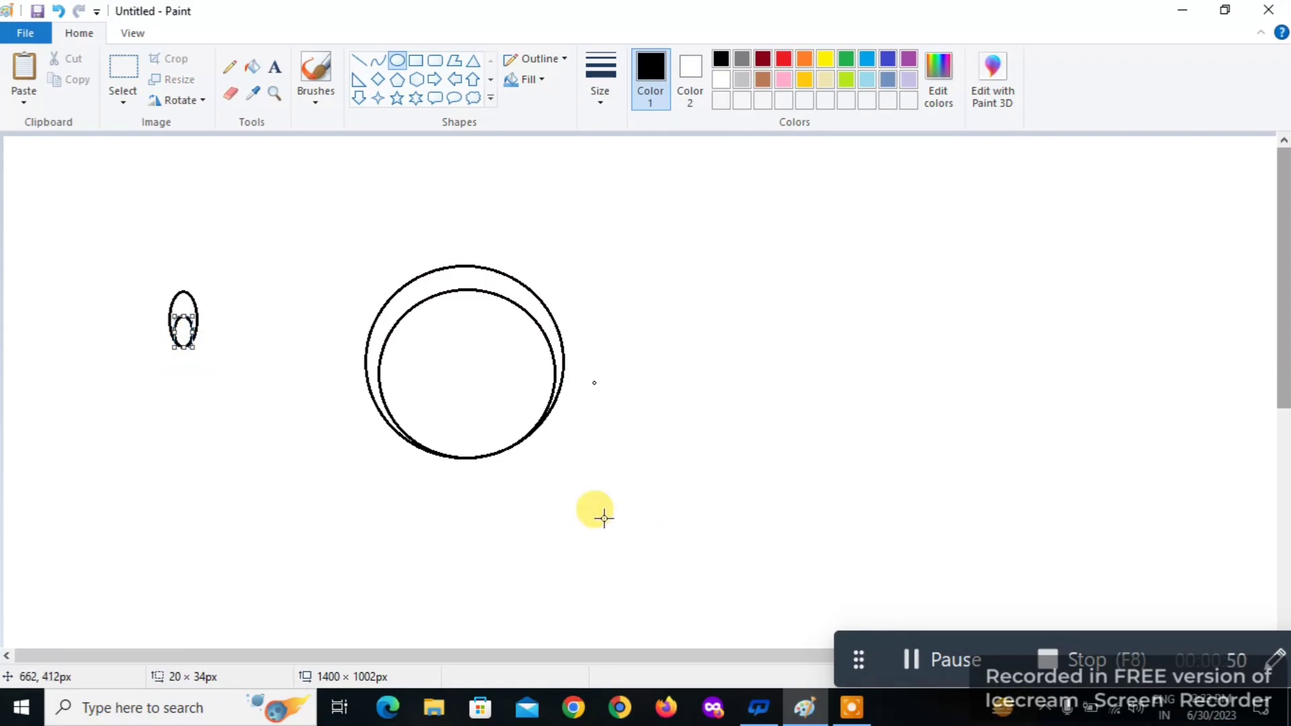
left_click(242, 311)
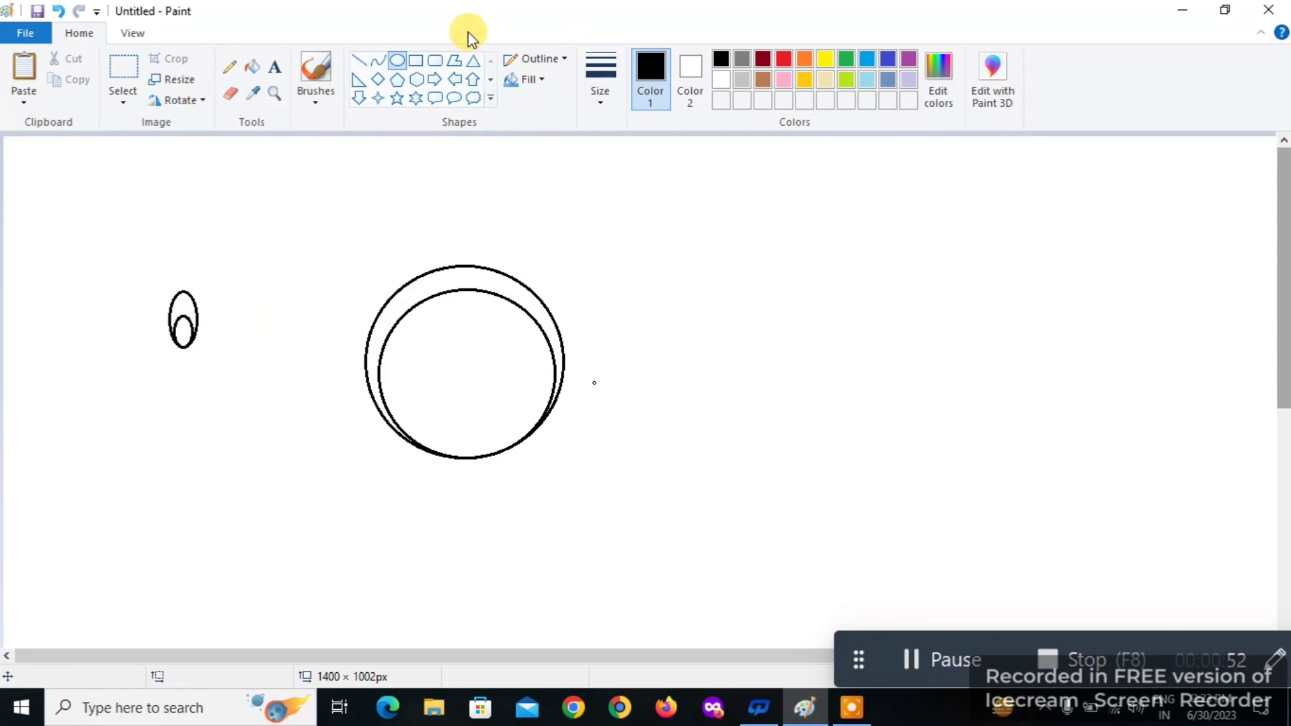
Fill the eye's inner oval with black and draw a white oval highlight about 5 × 5 px inside it.
left_click(253, 69)
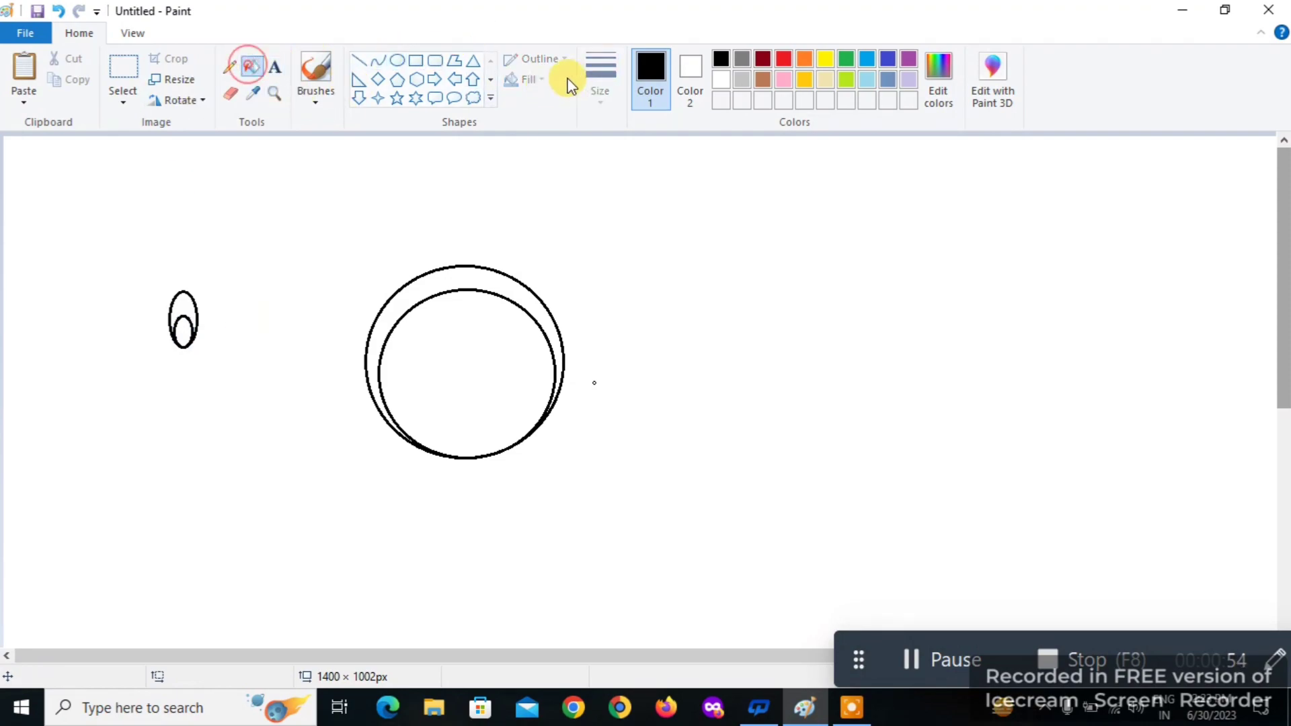
left_click(183, 329)
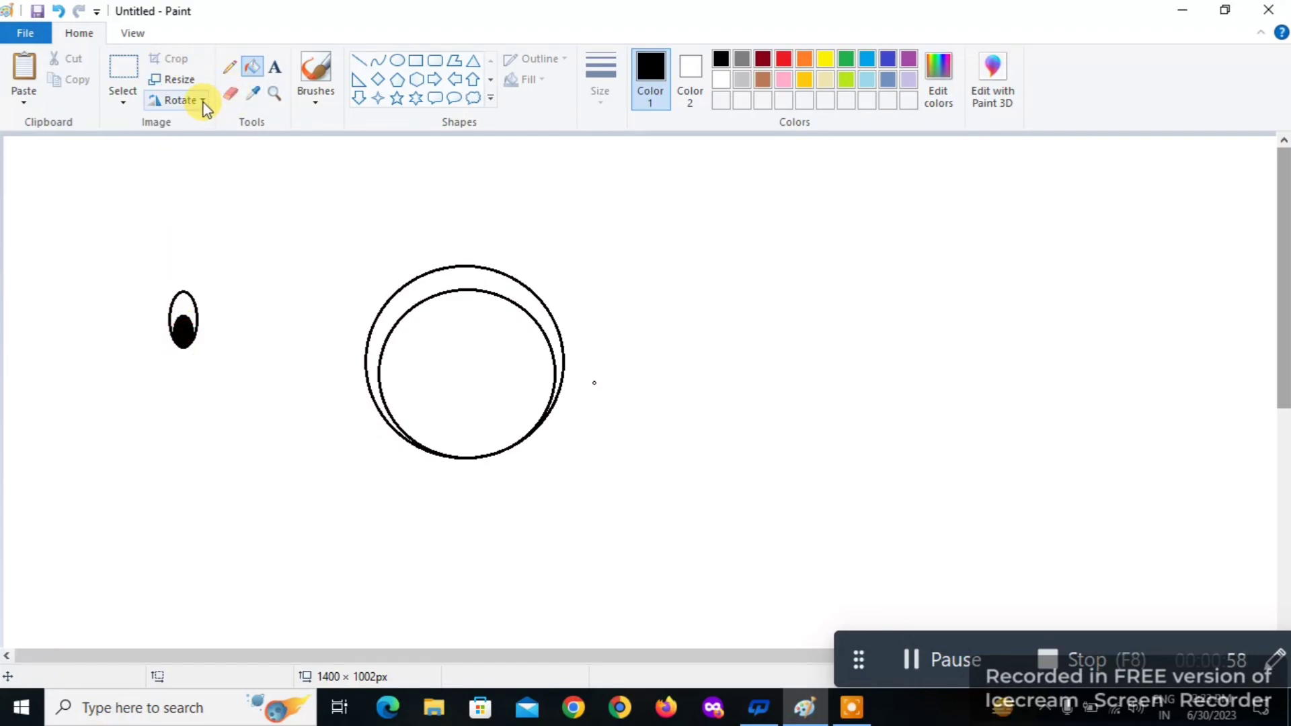
left_click(398, 59)
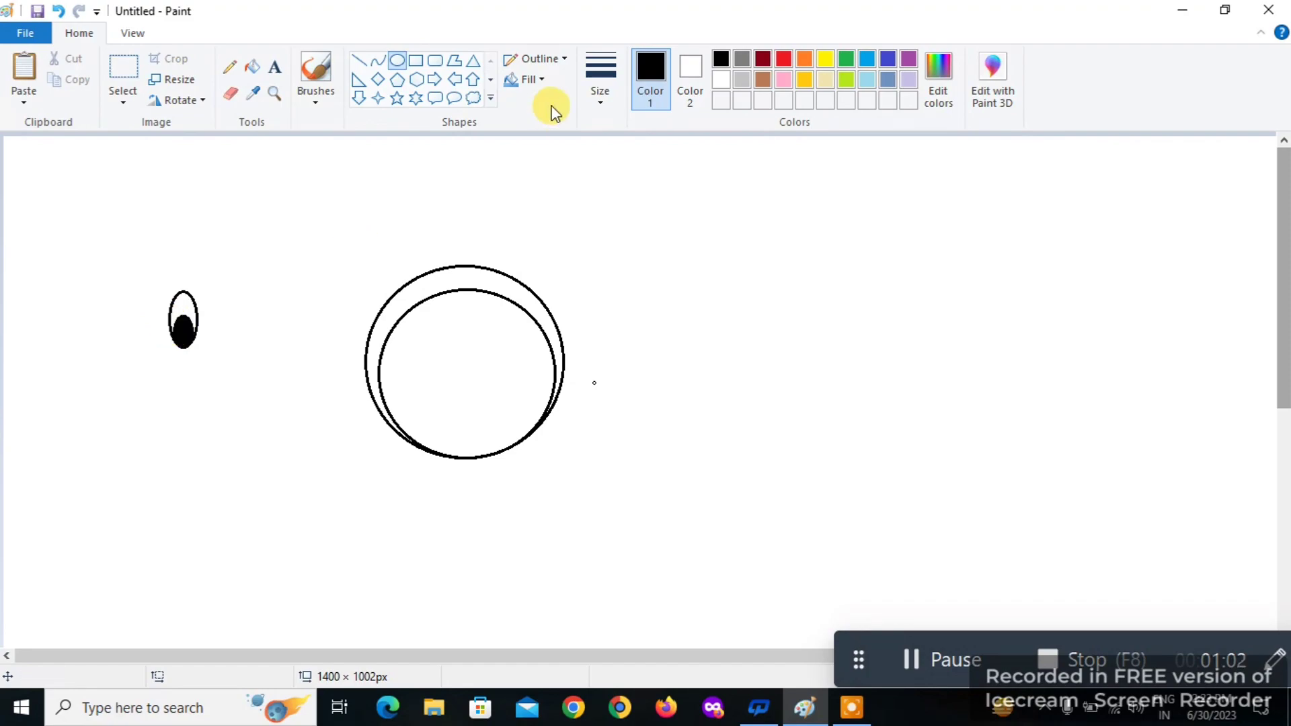
left_click(721, 78)
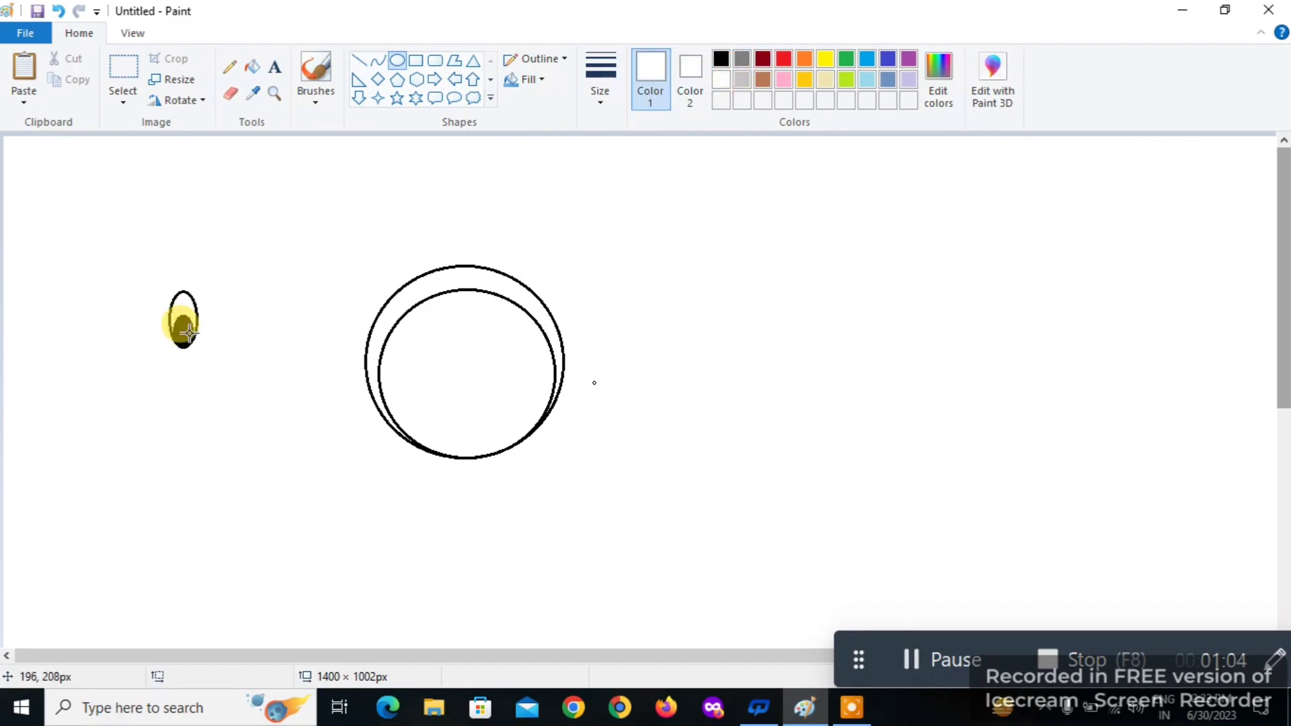
left_click_drag(180, 329, 184, 335)
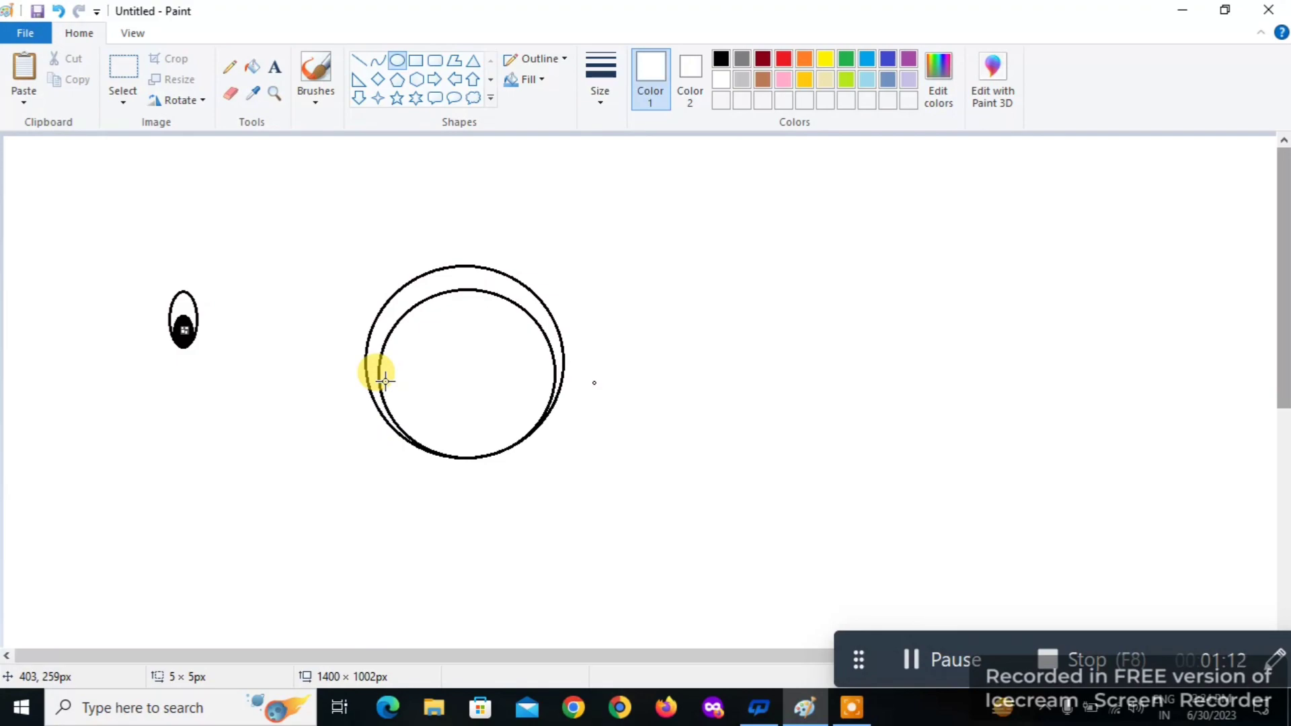
Copy the finished eye and place the duplicate immediately to the right of the original.
left_click(120, 66)
left_click_drag(141, 255, 235, 374)
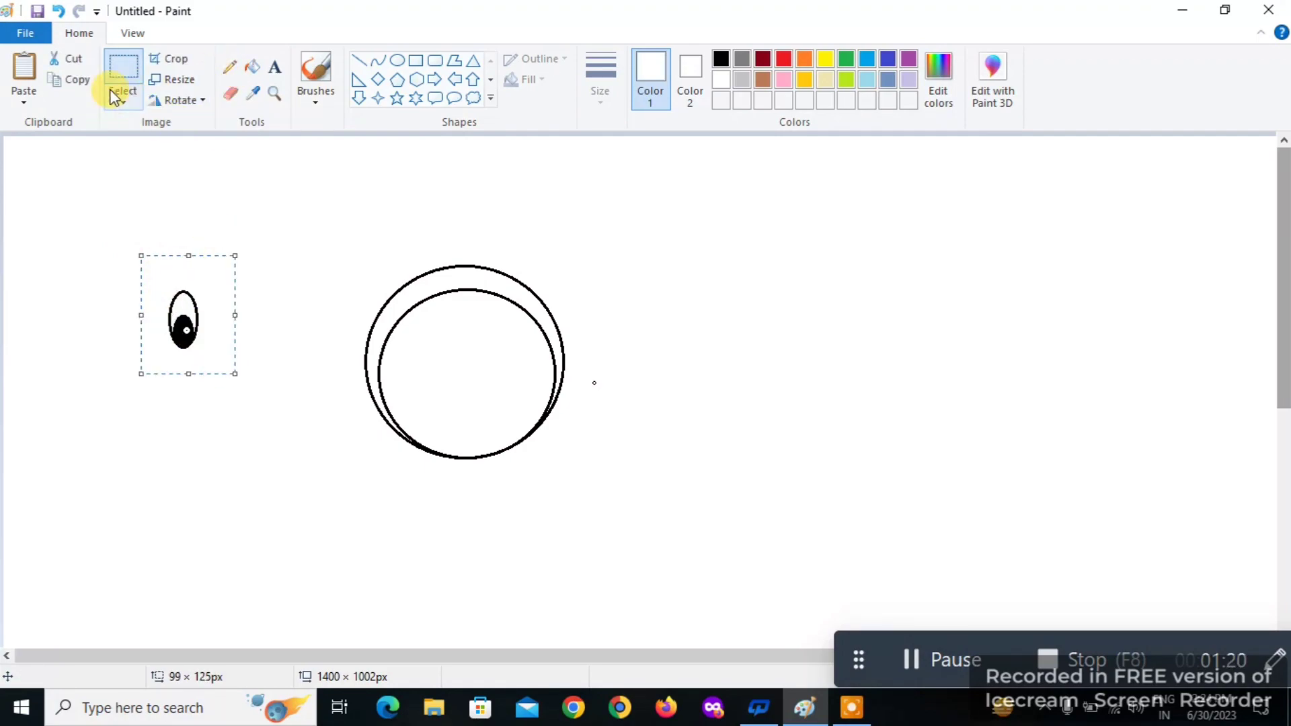
left_click(19, 69)
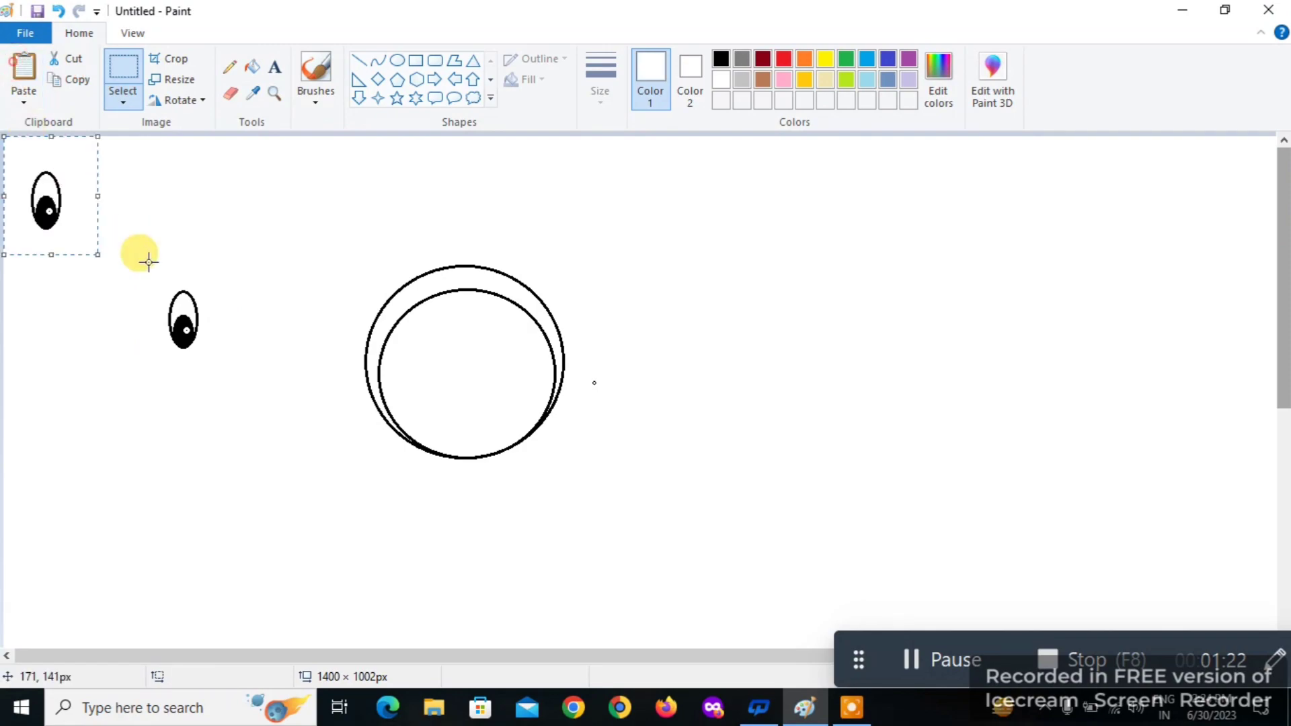
left_click_drag(38, 195, 212, 318)
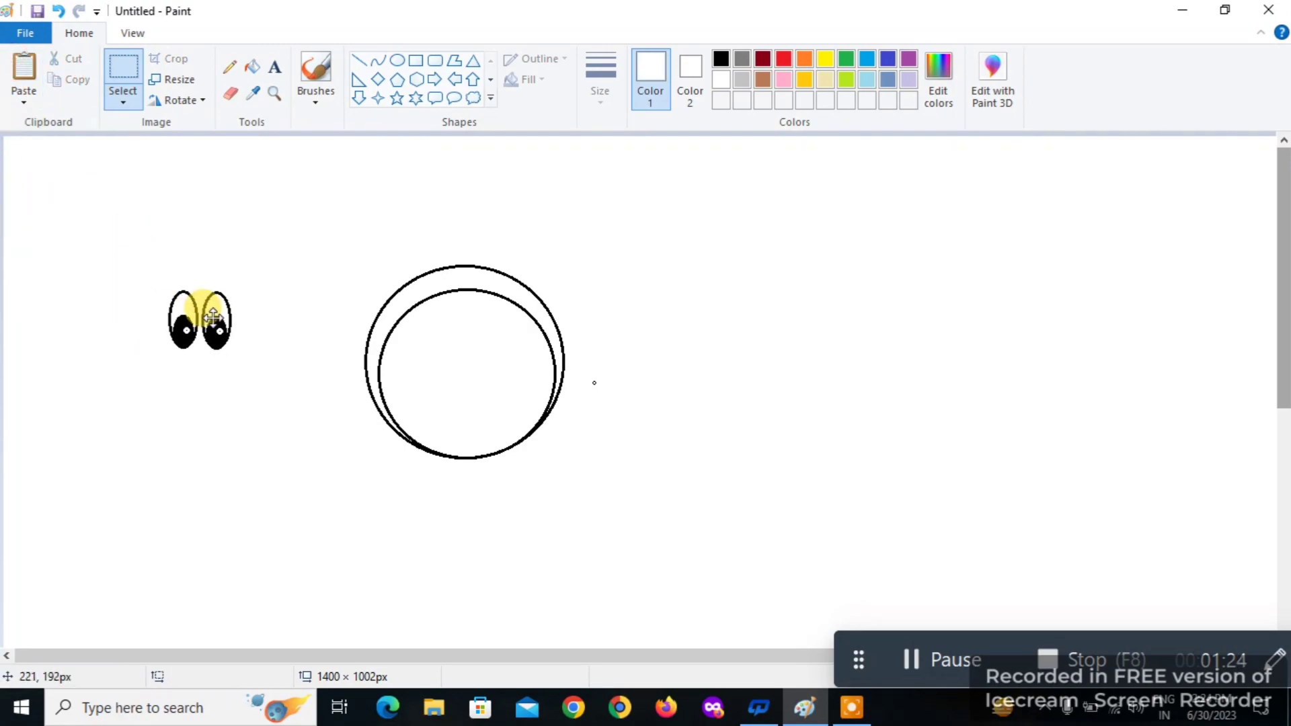
Flip the duplicate eye horizontally and nudge it left until it sits close beside the original eye.
left_click(174, 101)
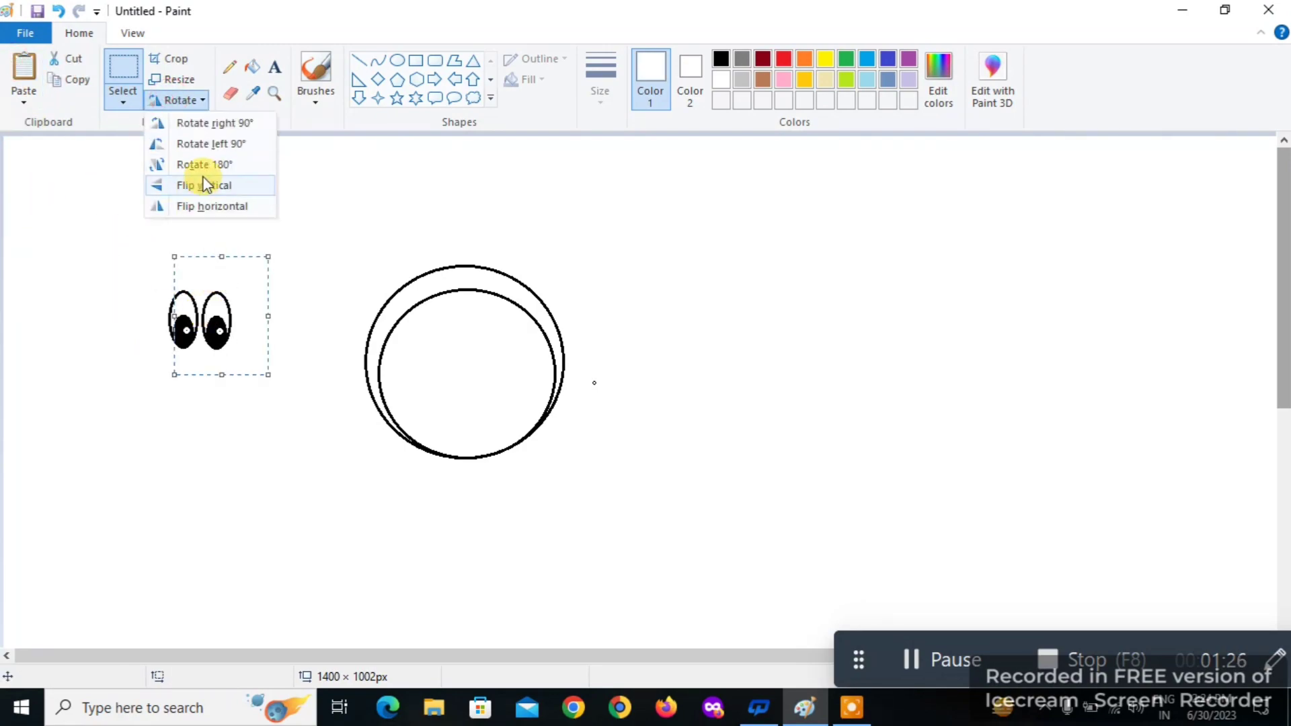
left_click(212, 206)
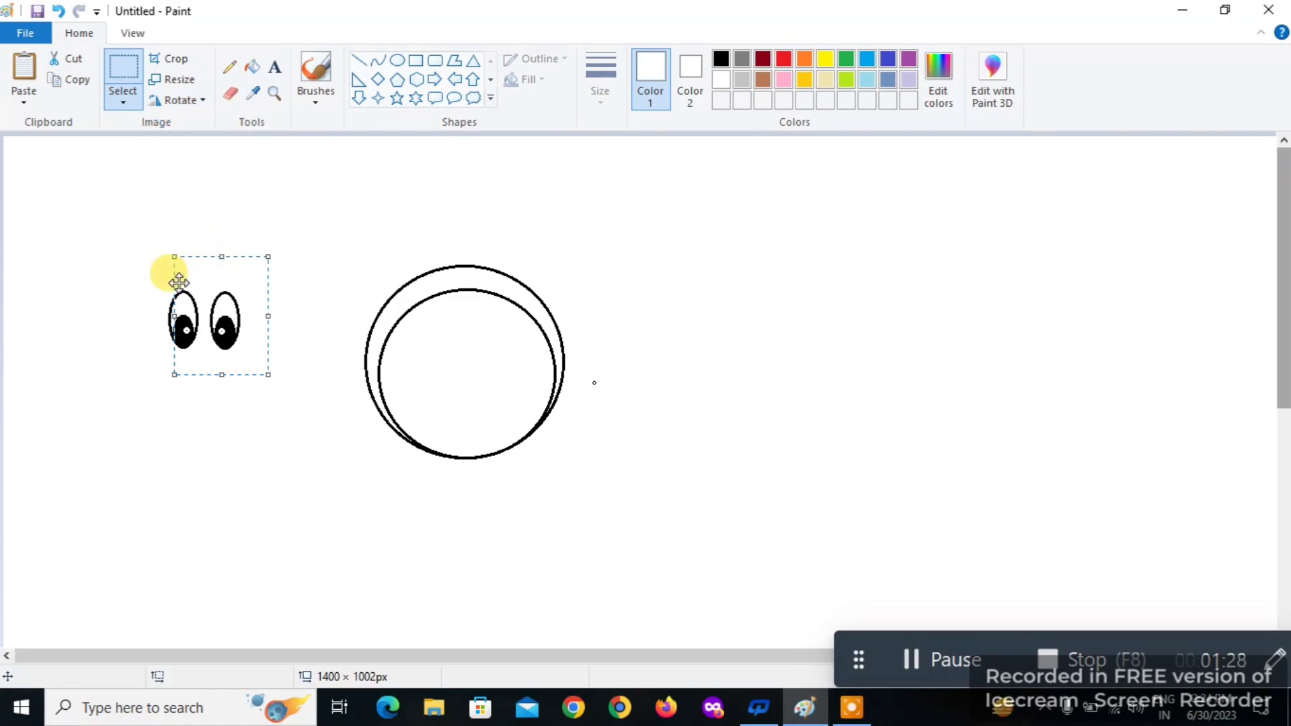
key("Left")
key("Left")
key("Left")
key("Left")
key("Left")
key("Left")
key("Left")
key("Left")
key("Left")
key("Left")
key("Left")
key("Left")
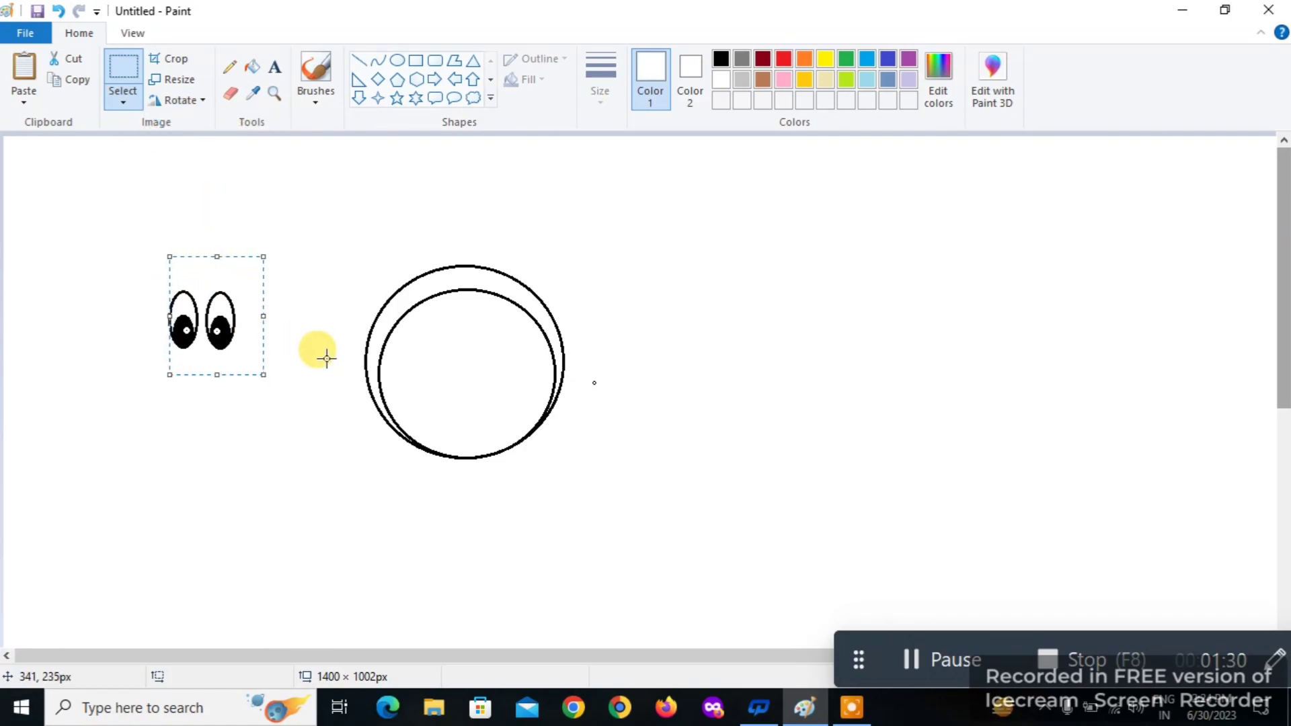
left_click(270, 420)
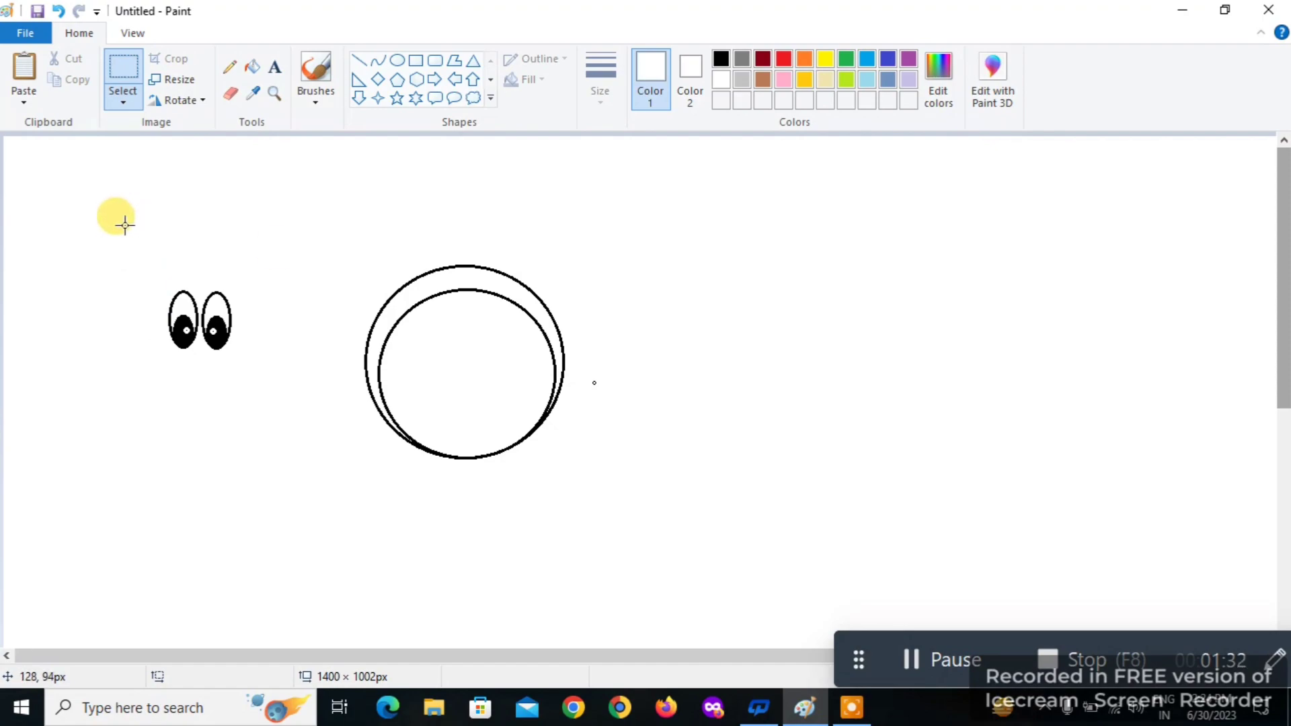
Move both eyes together onto the upper middle of the two circles.
left_click_drag(138, 222, 274, 378)
mouse_move(195, 321)
left_mouse_down()
mouse_move(294, 341)
mouse_move(450, 289)
mouse_move(461, 298)
left_mouse_up()
left_click(319, 340)
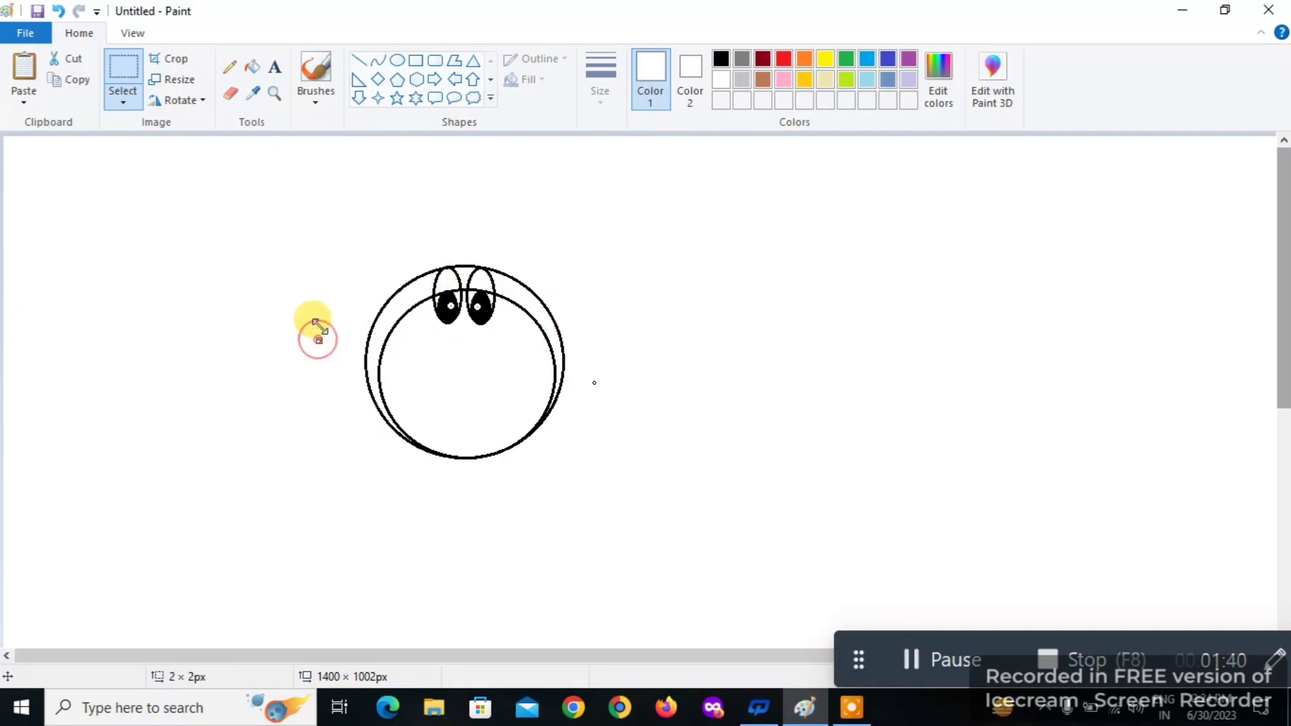
Erase the parts of the inner circle's line that cross the whites of the two eyes.
left_click(231, 94)
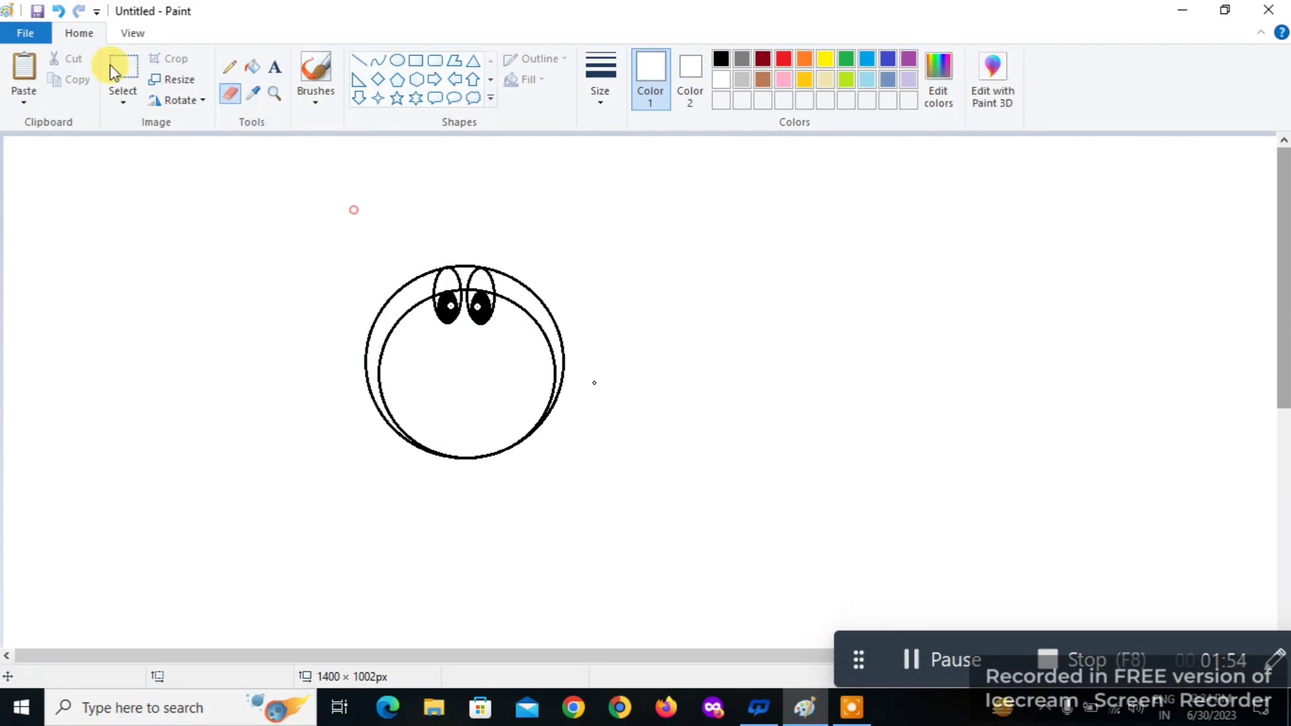
left_click(274, 93)
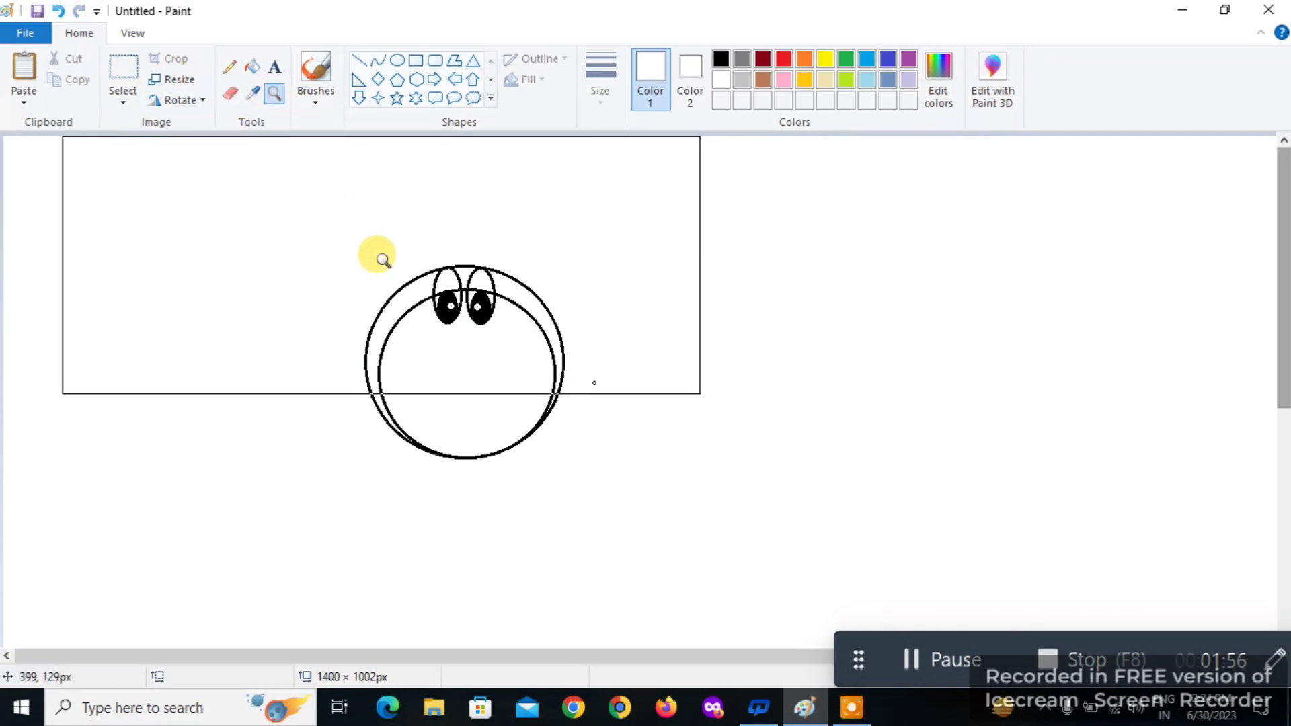
left_click(406, 318)
left_click(254, 68)
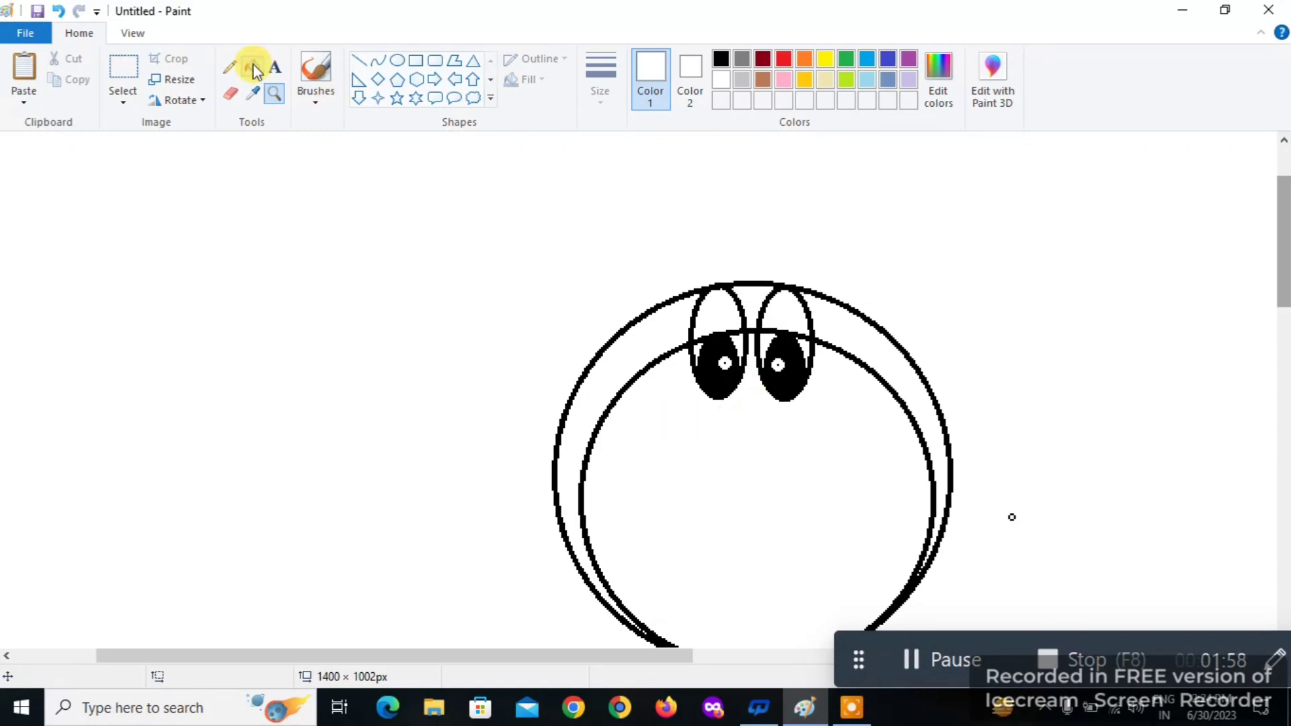
left_click(237, 98)
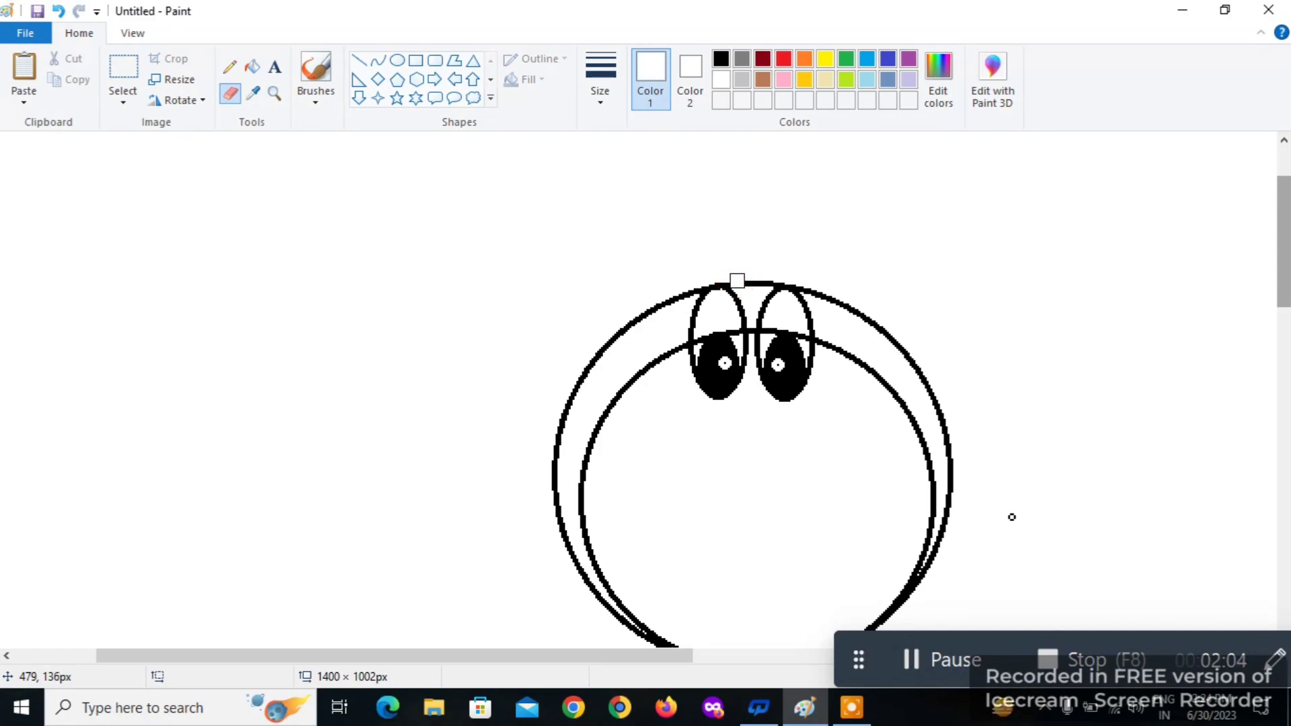
left_click_drag(737, 280, 748, 284)
mouse_move(773, 330)
left_mouse_down()
mouse_move(762, 331)
mouse_move(806, 340)
left_mouse_up()
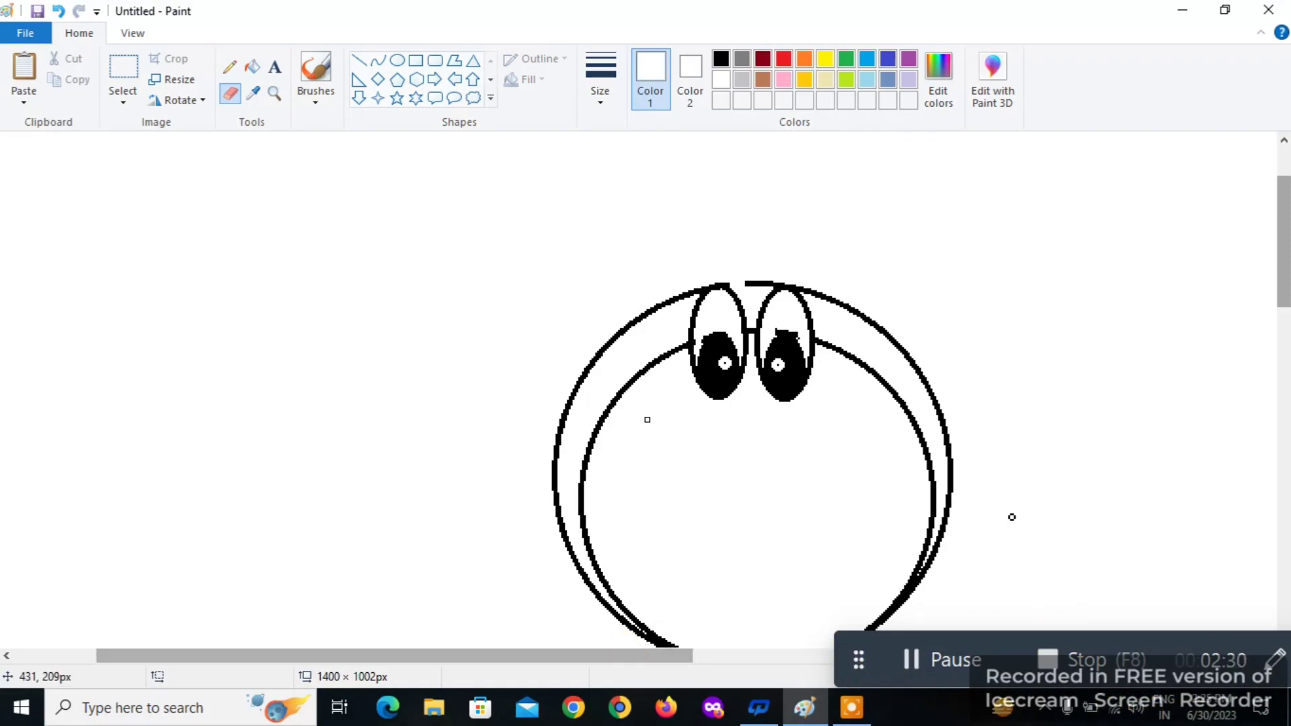
Close the gap in the outer circle above the eyes with a short black horizontal line.
left_click(134, 35)
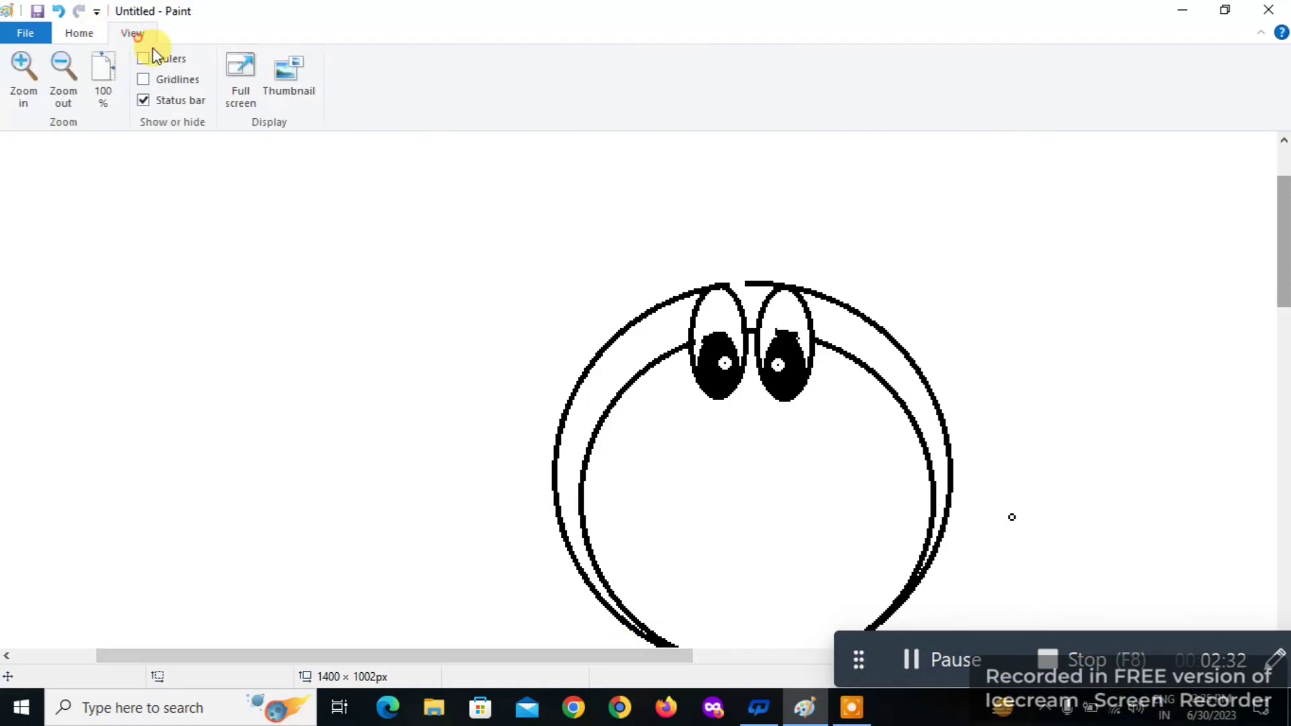
left_click(106, 72)
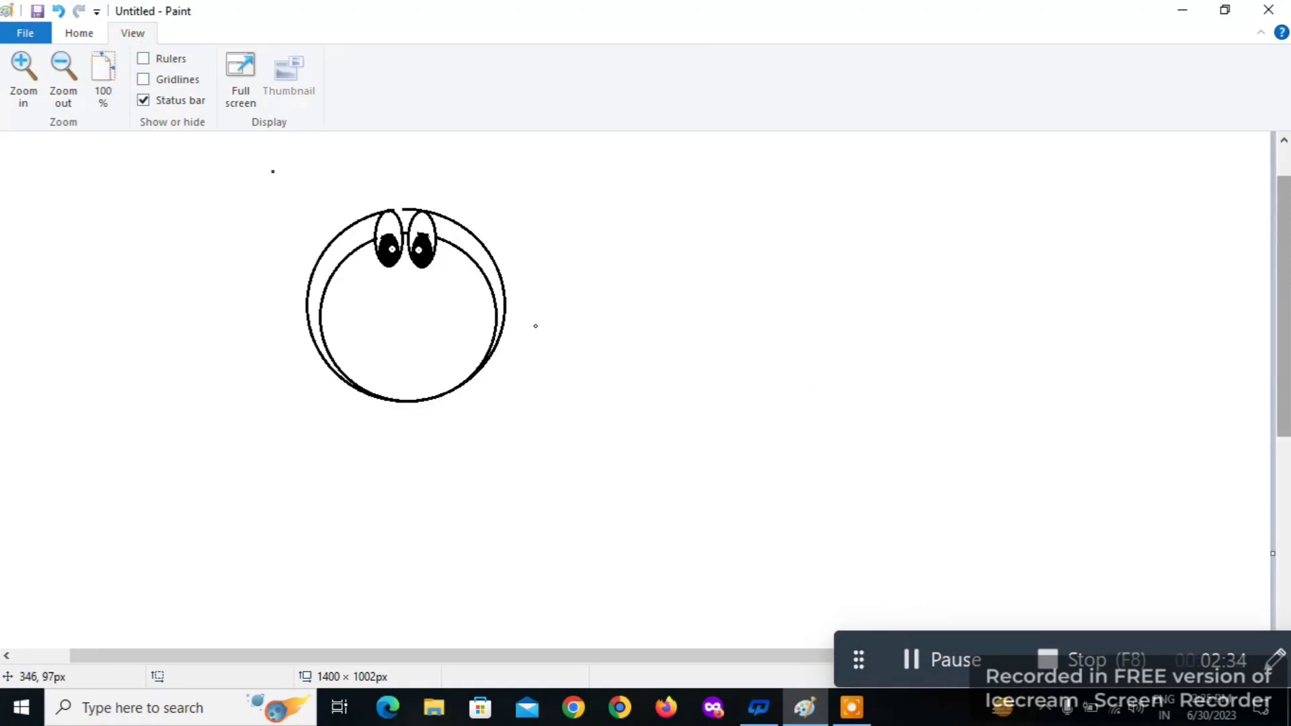
left_click(80, 34)
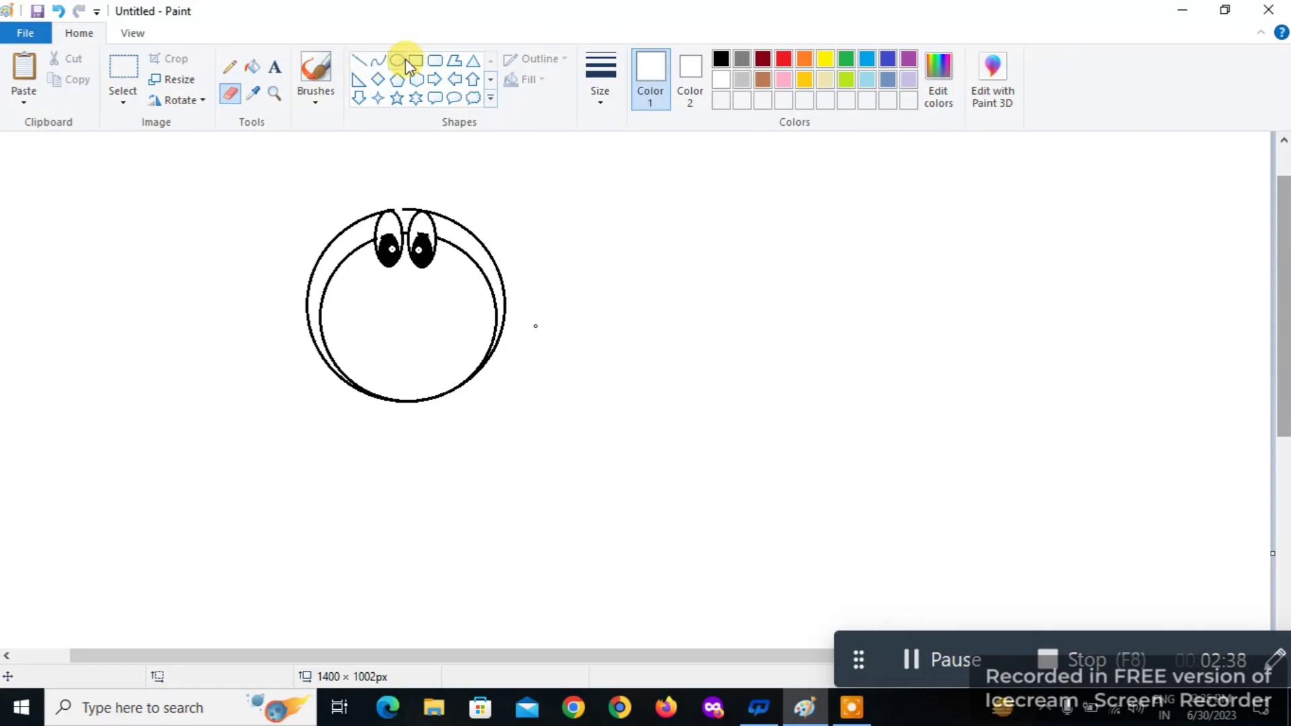
left_click(361, 60)
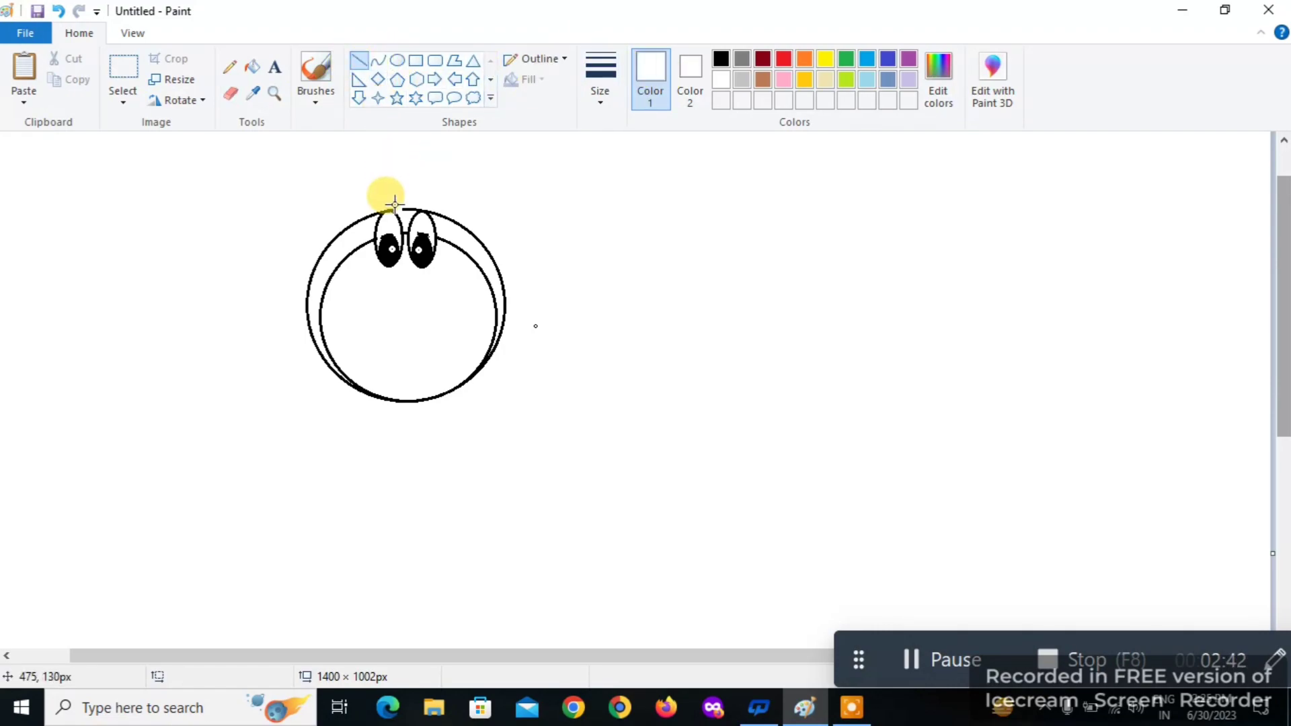
left_click_drag(392, 209, 403, 205)
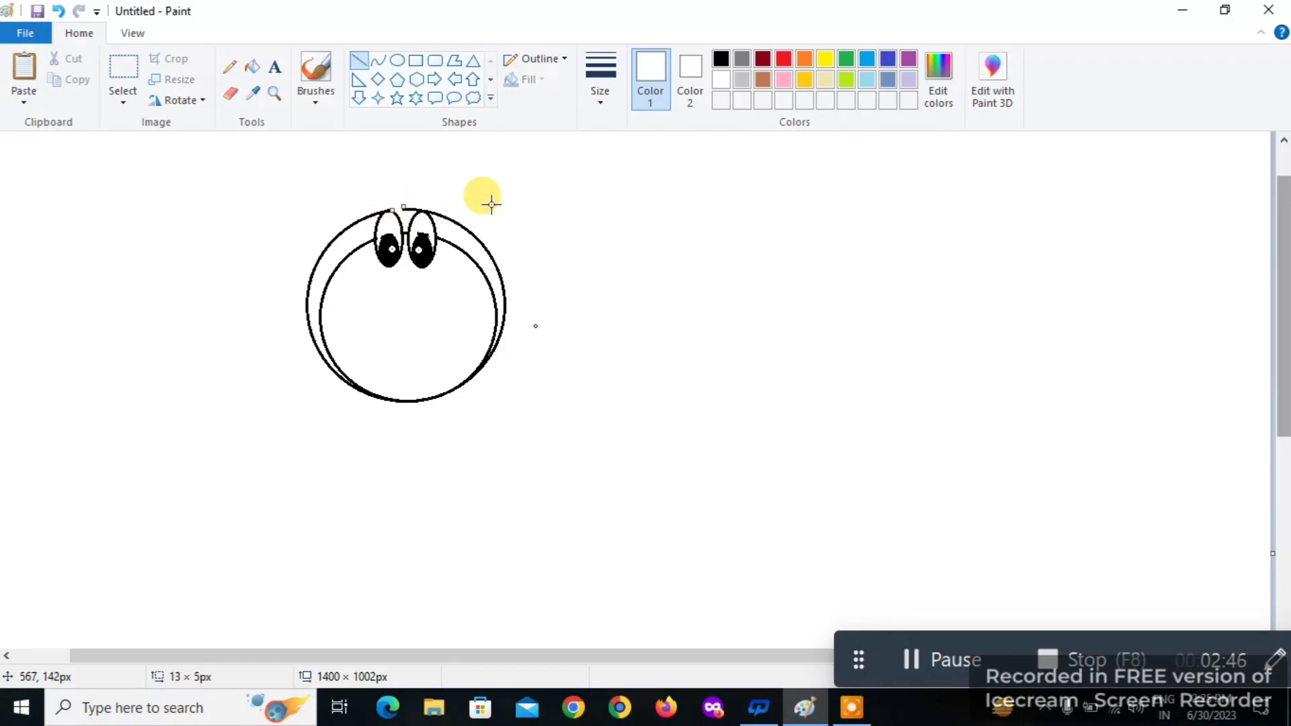
left_click(720, 58)
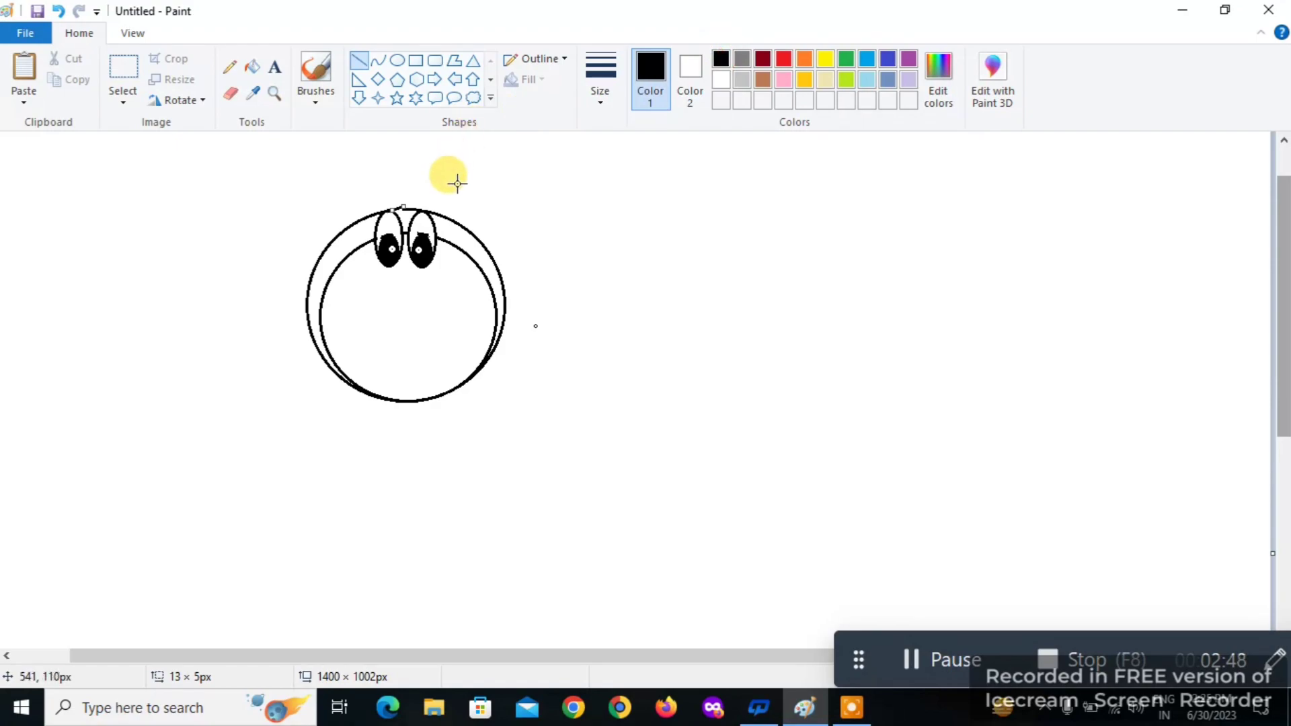
key("ctrl+z")
left_click_drag(381, 211, 371, 203)
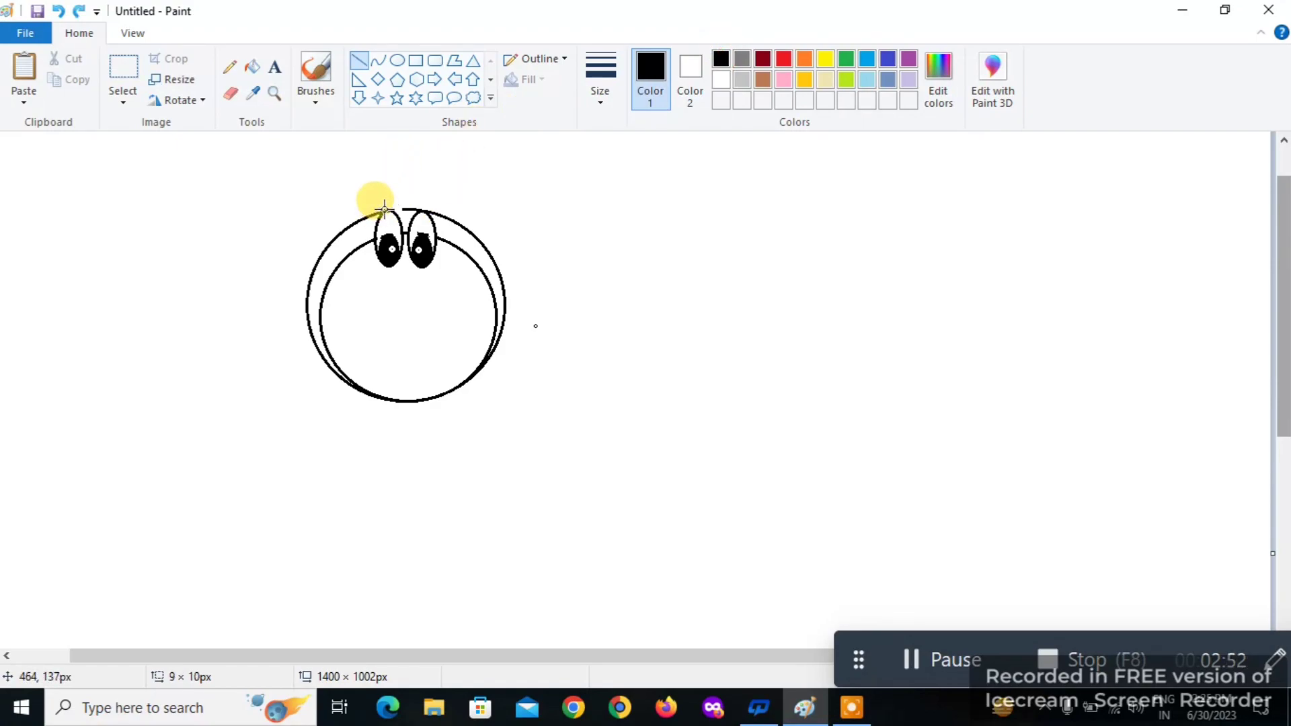
left_click_drag(384, 208, 416, 208)
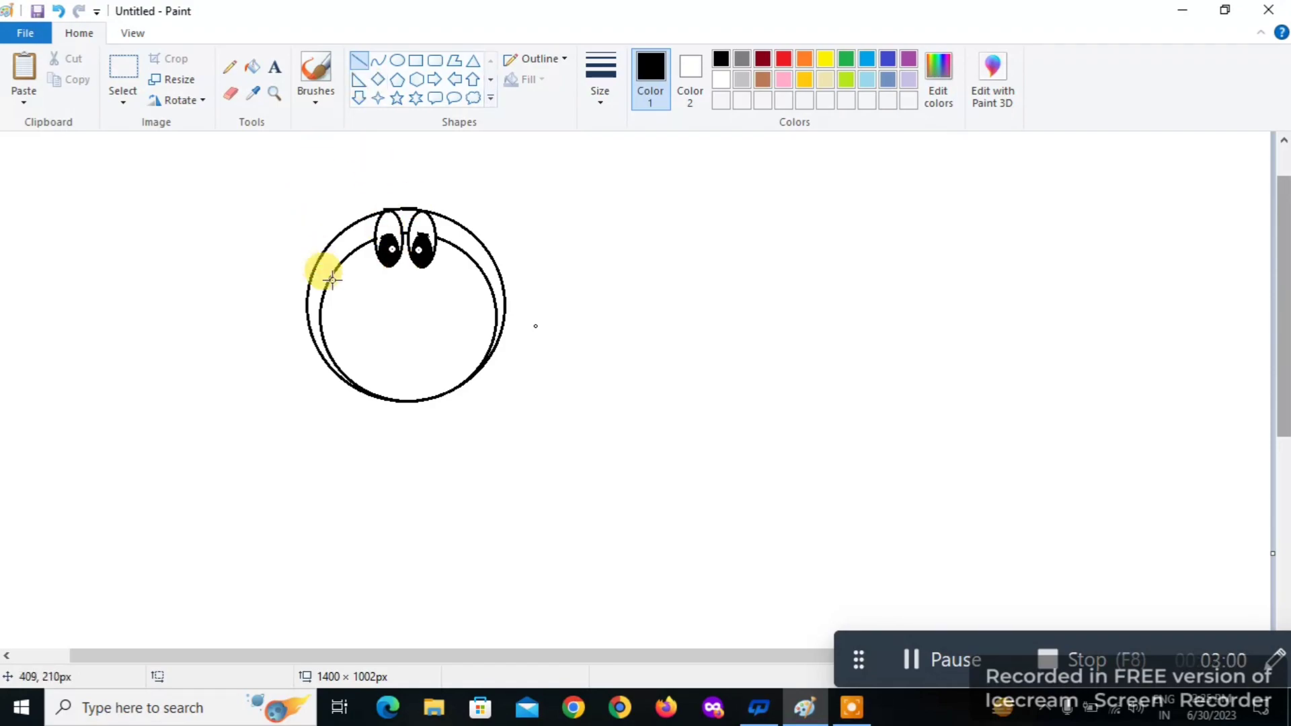
Draw a vertical black line about 80 px long below the eyes and nudge it to the middle of the inner circle.
left_click(361, 61)
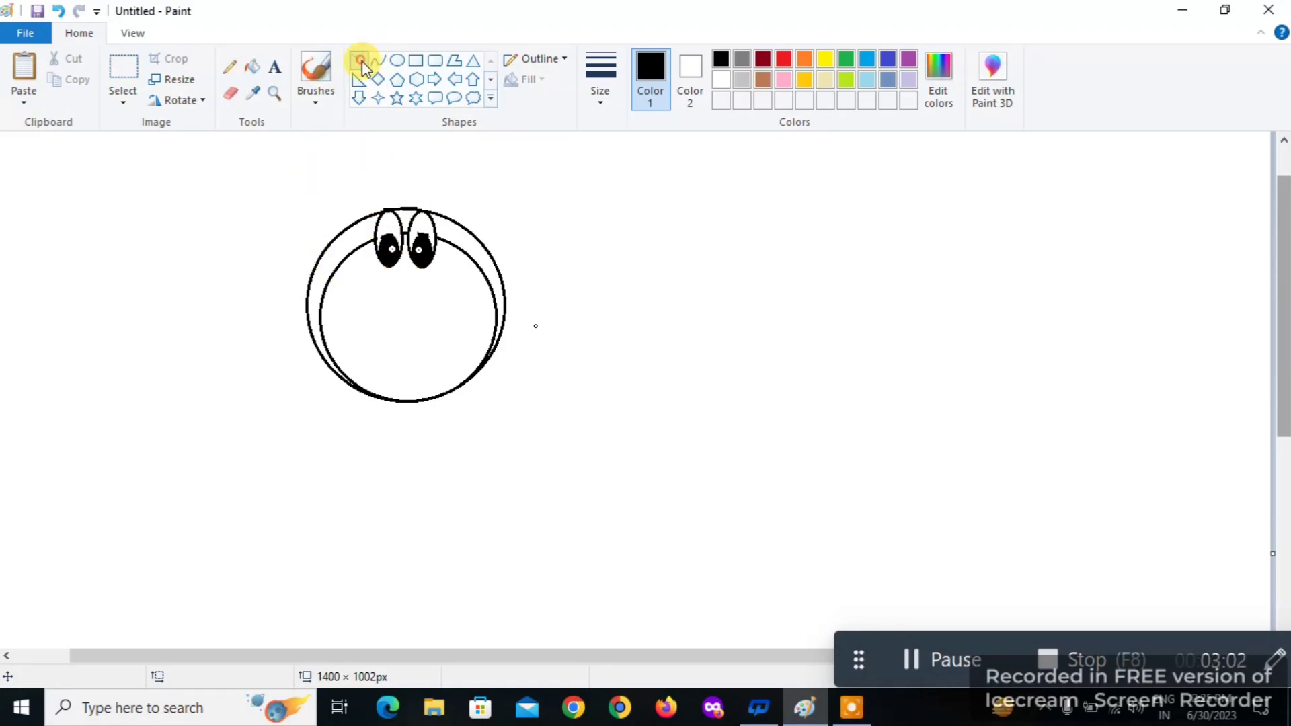
left_click_drag(403, 286, 409, 361)
key("Right")
key("Right")
key("Right")
key("Right")
key("Right")
key("Left")
key("Left")
key("Up")
key("Up")
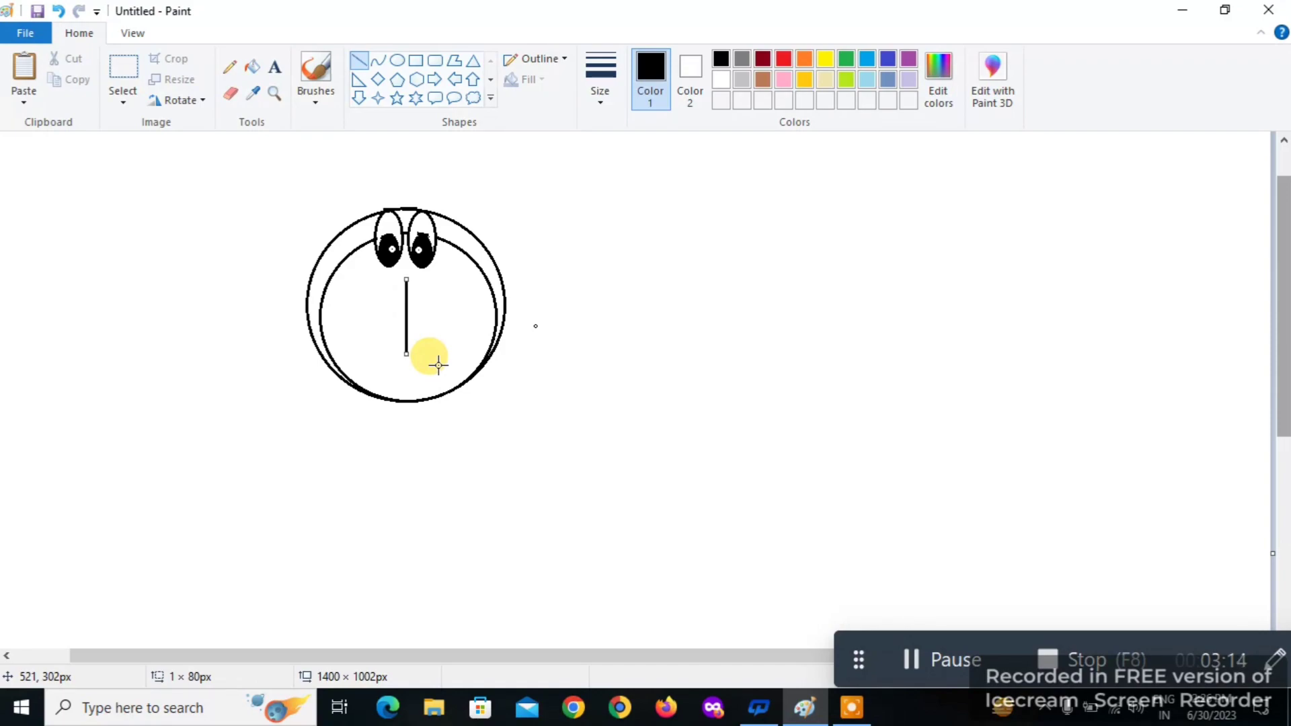
Draw three black whisker lines about 80 px long outside the left side of the face, spreading outward from the face.
left_click(427, 450)
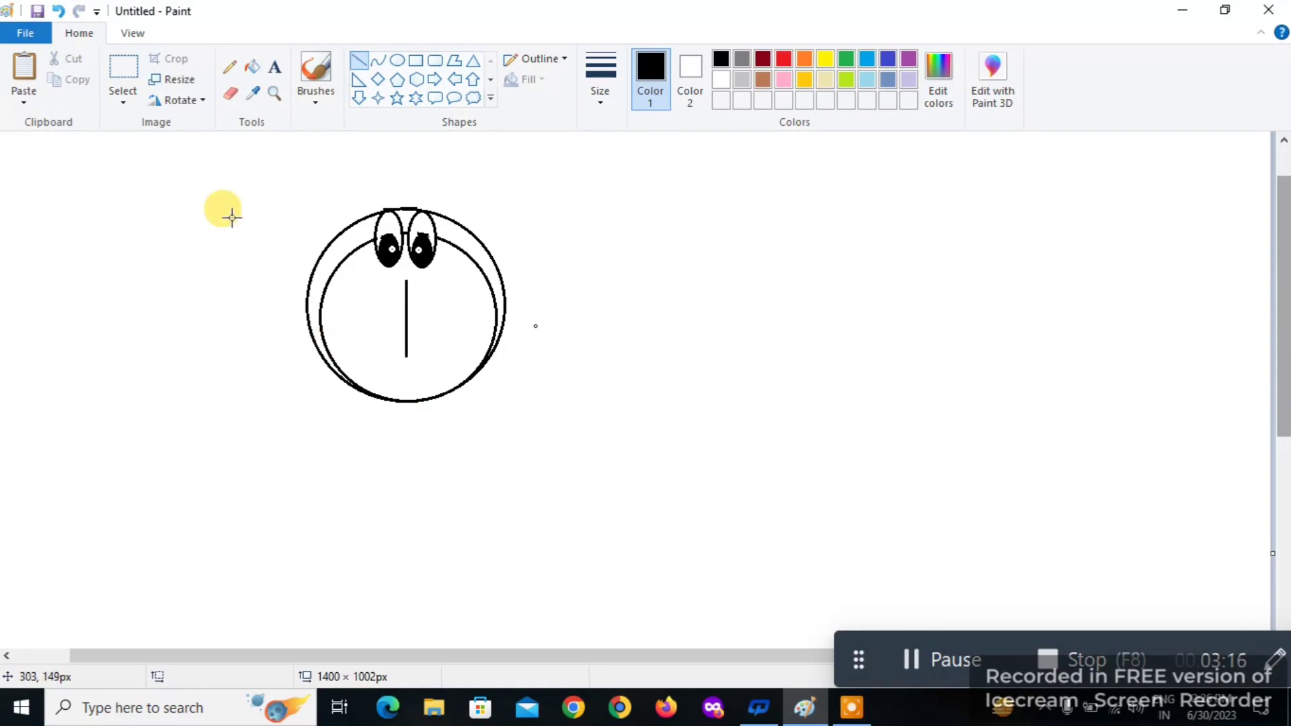
left_click(357, 58)
left_click_drag(162, 327, 237, 326)
left_click(220, 347)
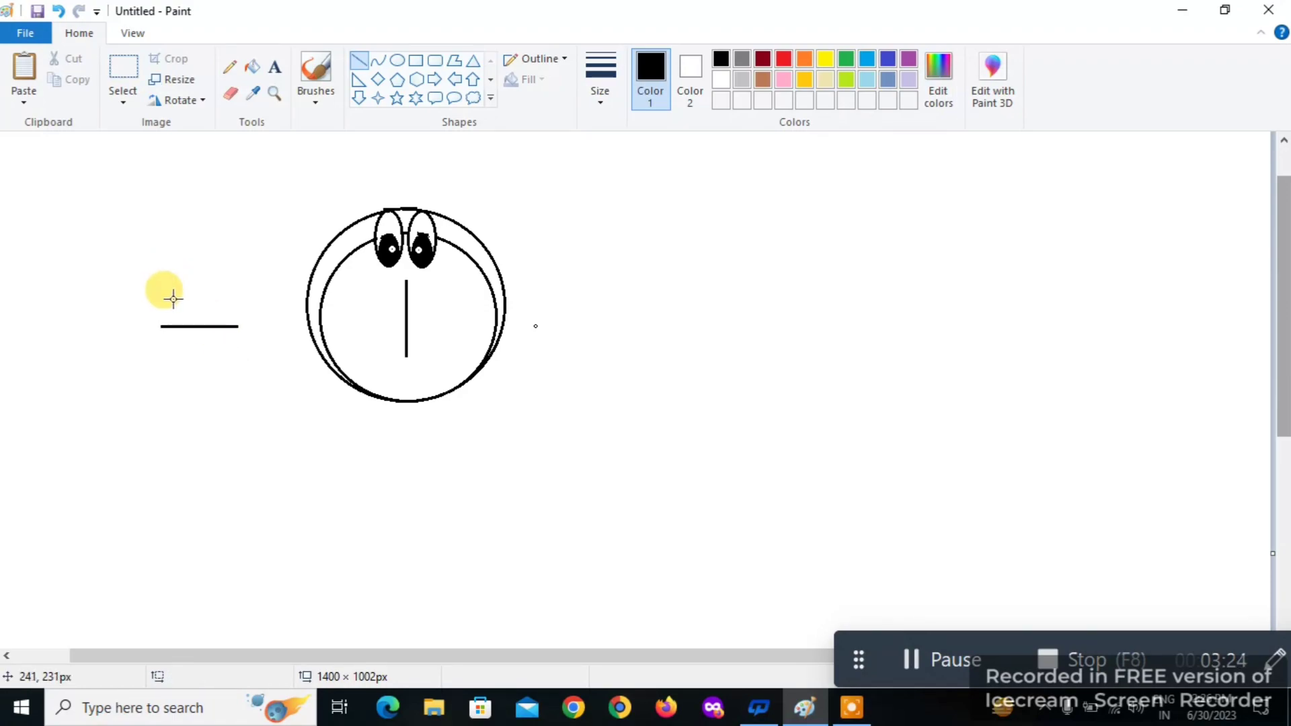
left_click_drag(160, 294, 236, 315)
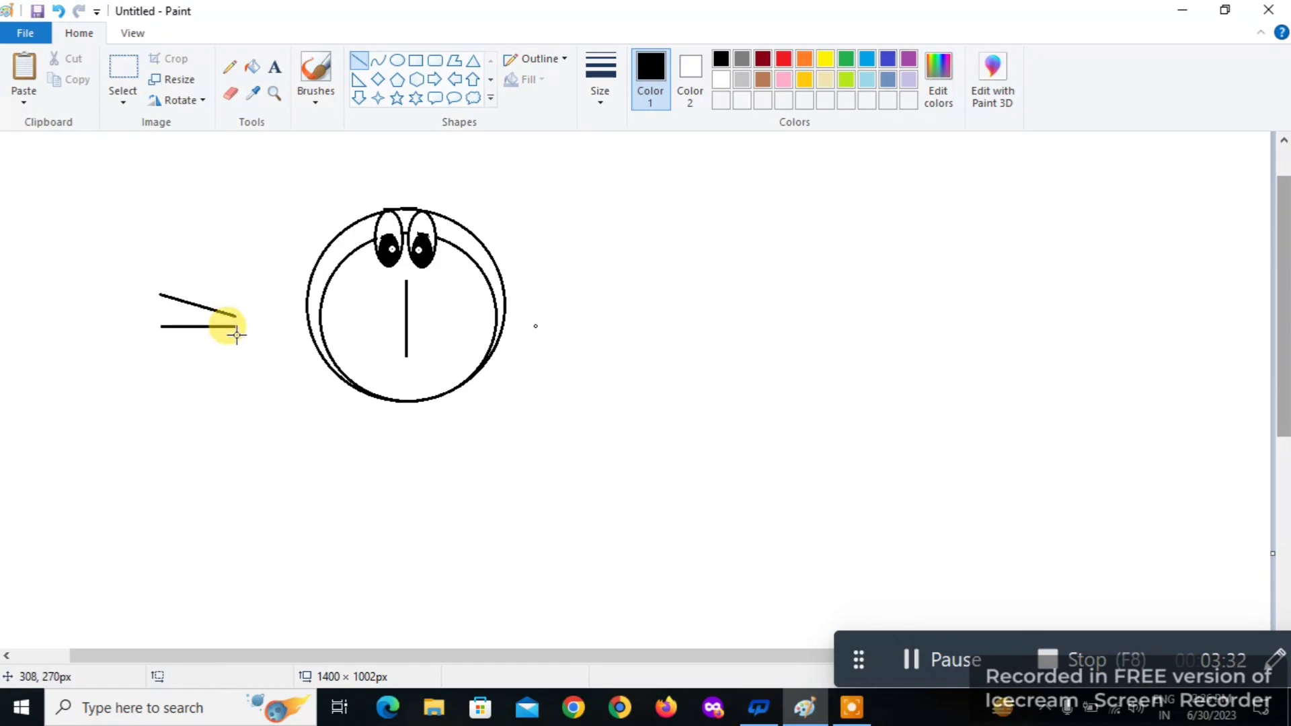
left_click_drag(237, 335, 163, 360)
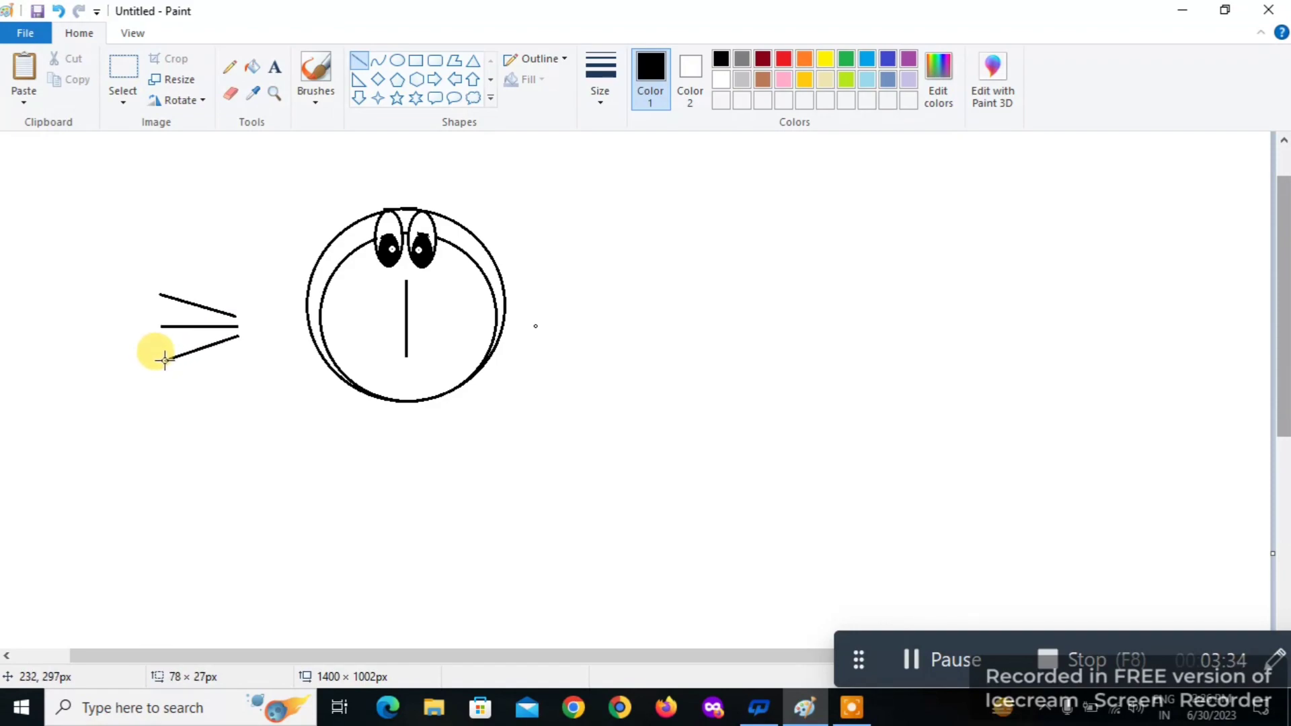
left_click(181, 394)
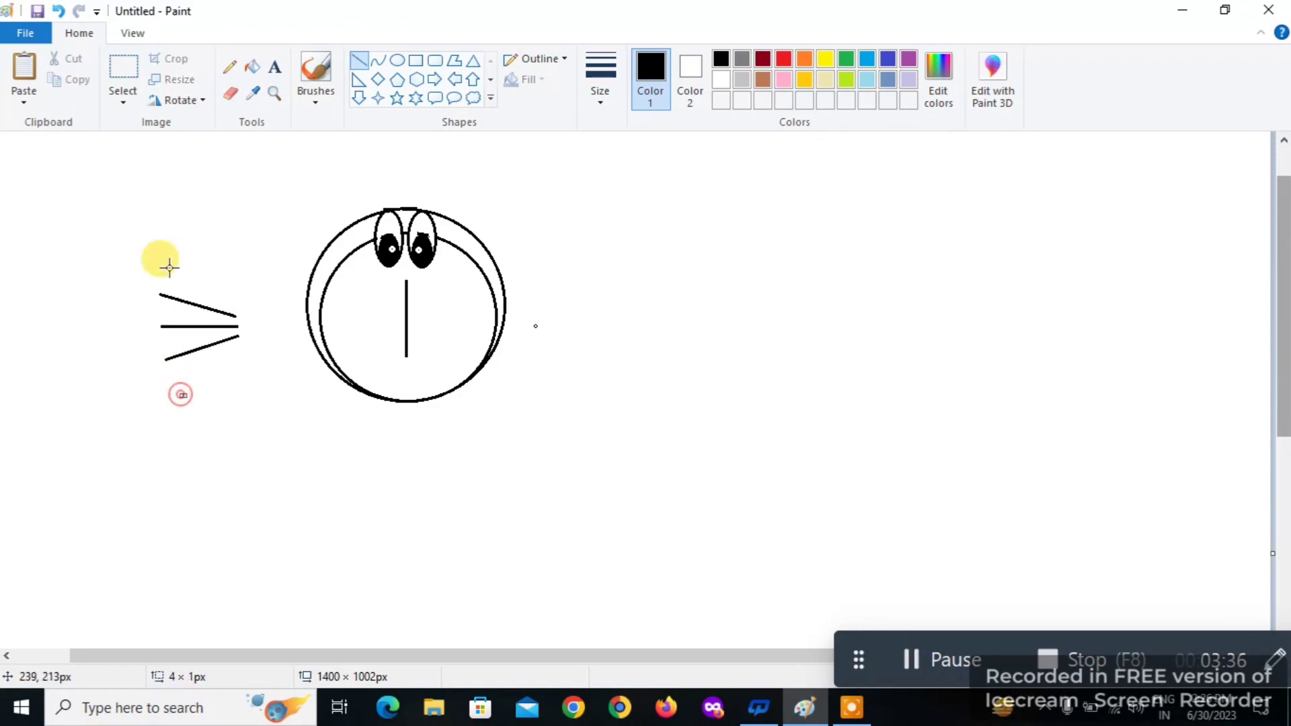
Duplicate the three whisker lines and flip the copy horizontally.
left_click(123, 67)
mouse_move(118, 237)
left_mouse_down()
mouse_move(245, 343)
mouse_move(261, 383)
left_mouse_up()
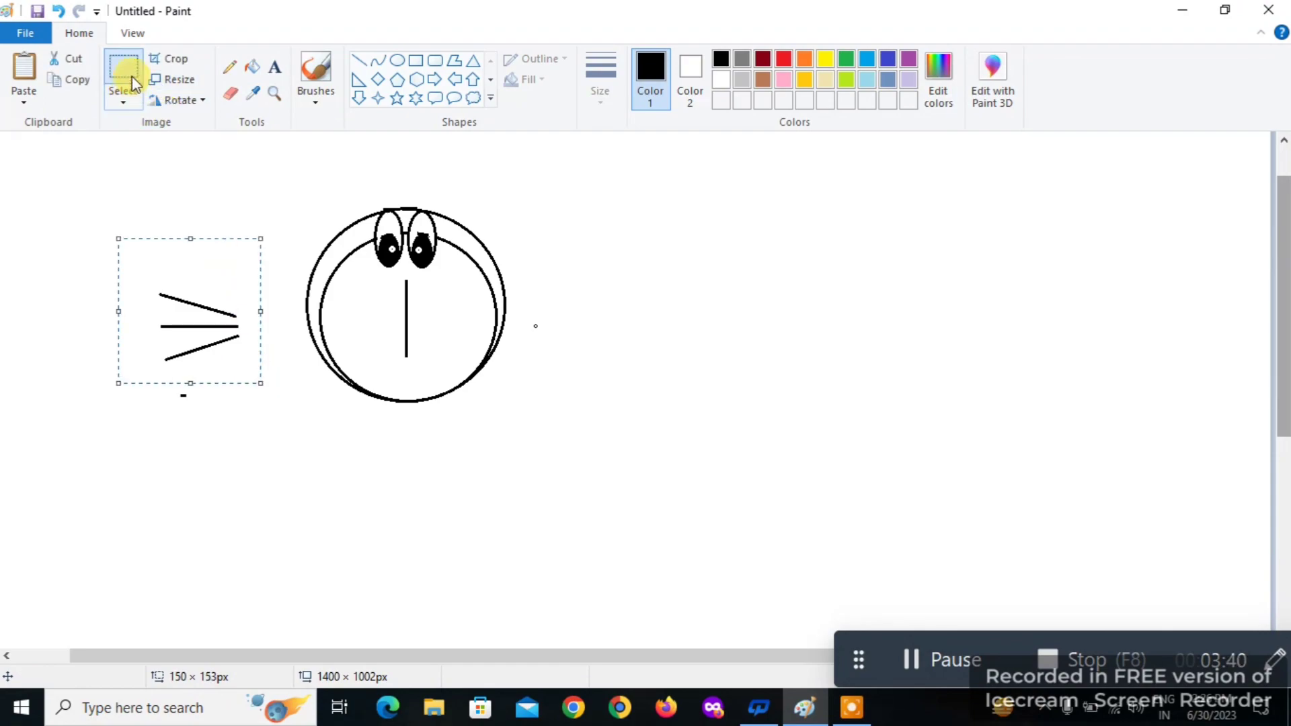
key("ctrl+v")
left_click_drag(64, 196, 168, 327)
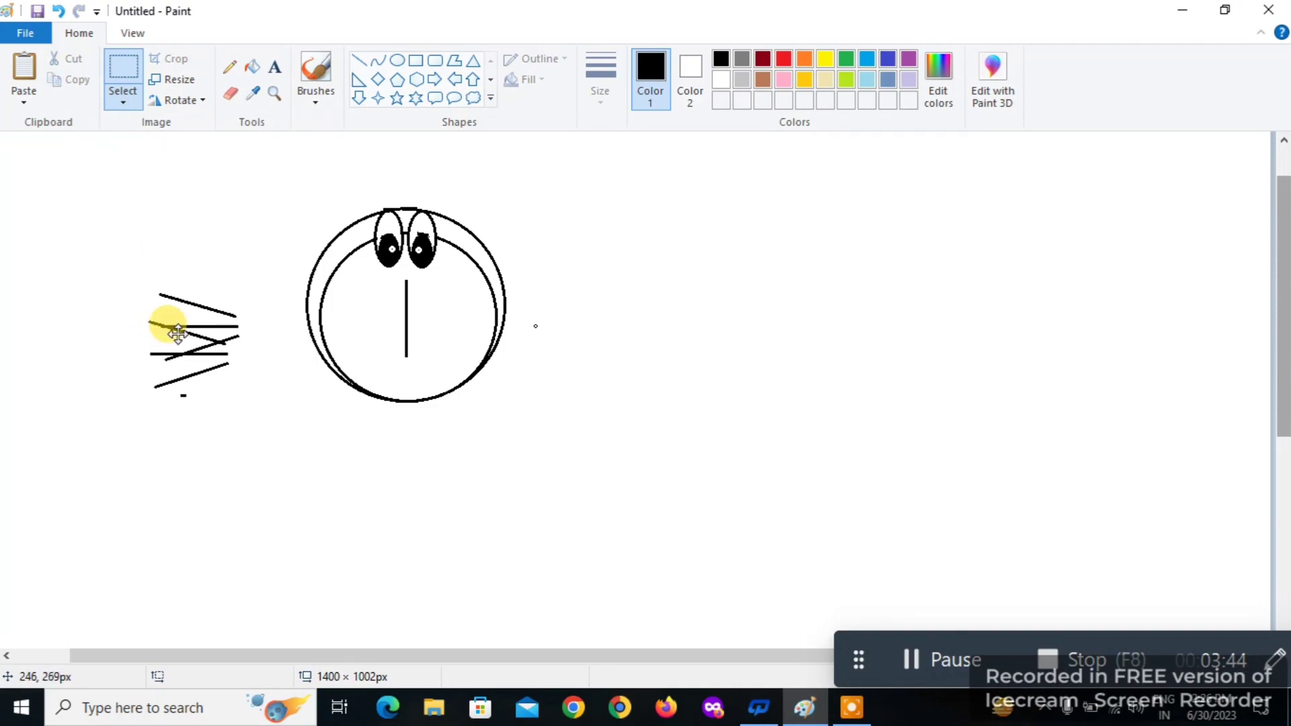
left_click(176, 100)
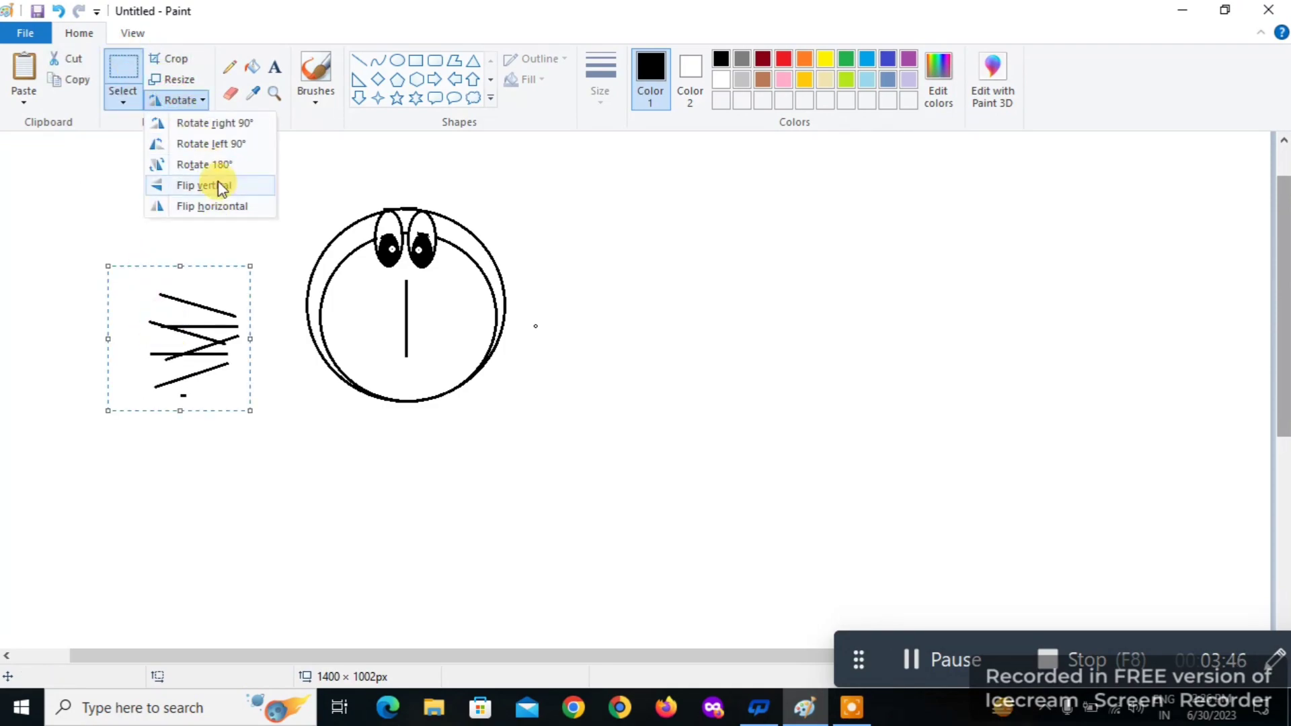
left_click(213, 207)
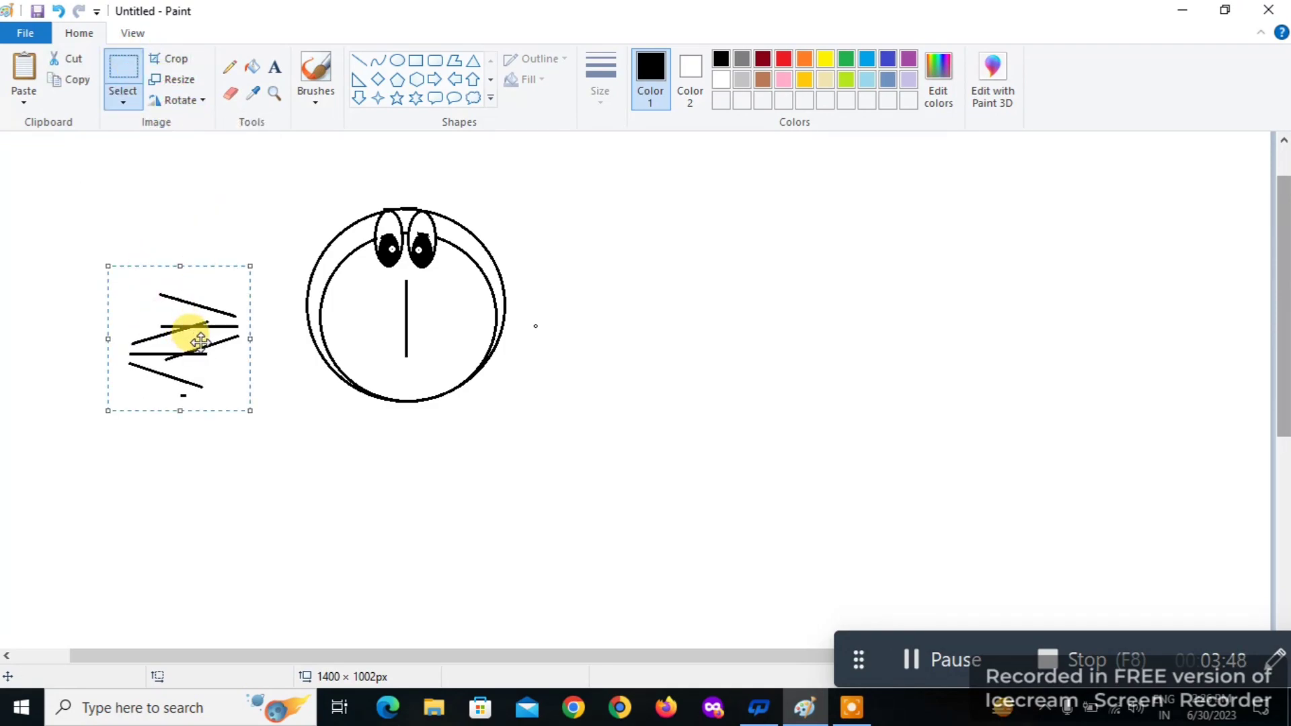
Move the flipped whiskers onto the right half of the inner circle, beside the vertical line, and shrink them slightly to fit.
left_click_drag(202, 322, 490, 296)
left_click_drag(535, 372, 527, 367)
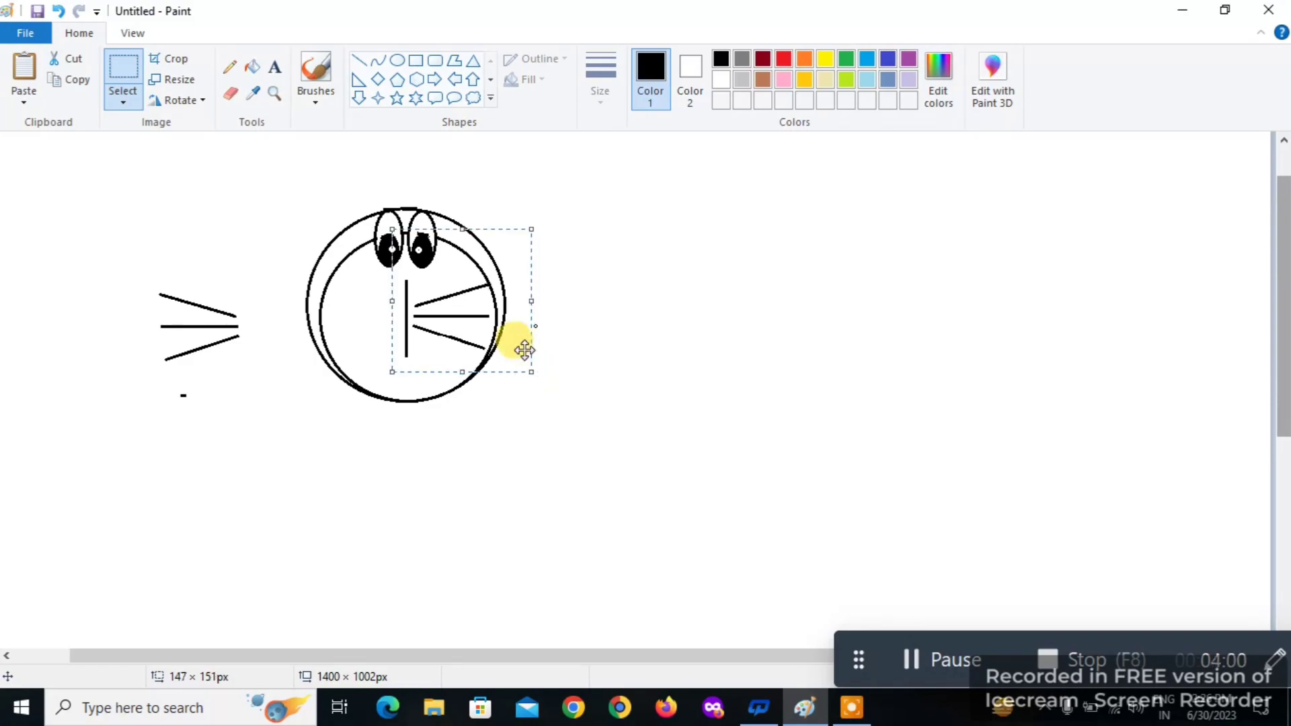
left_click_drag(531, 294, 523, 297)
left_click(457, 438)
Move the original whiskers onto the left half of the inner circle and shrink their selection to about 102 × 100 px.
left_click_drag(135, 271, 254, 374)
left_click_drag(180, 327, 309, 314)
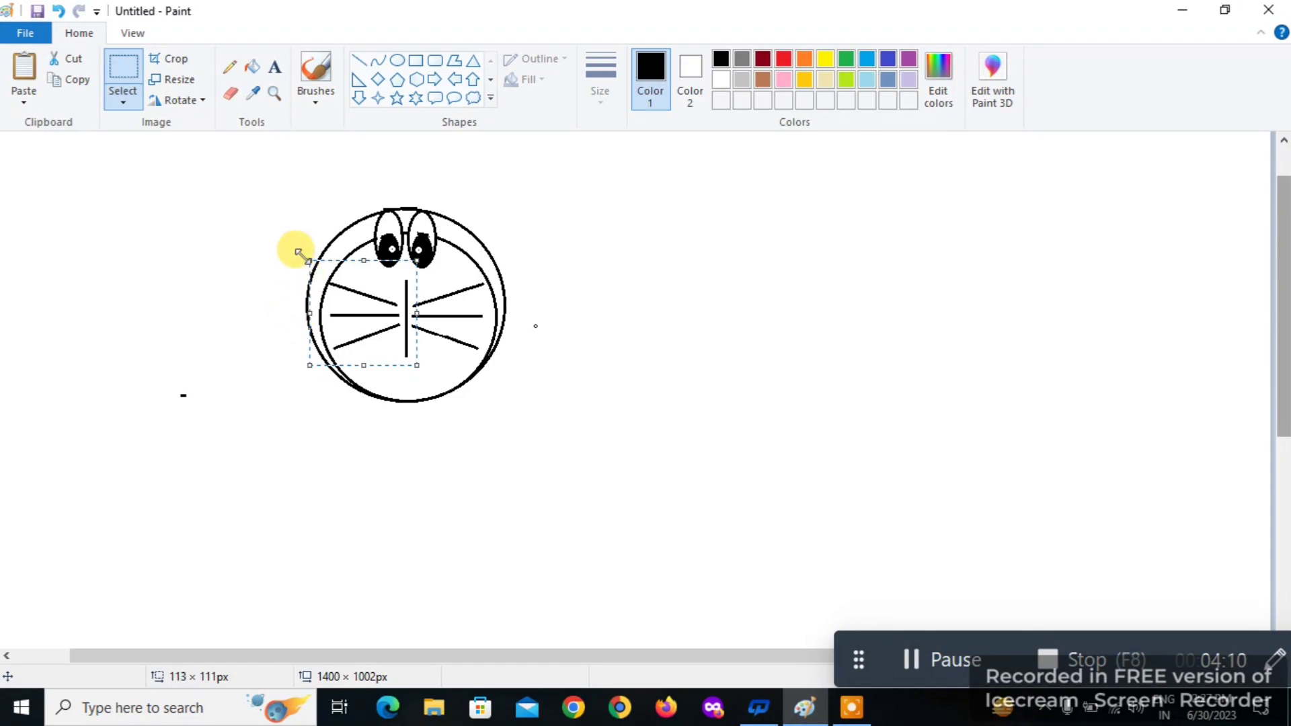
mouse_move(305, 260)
left_mouse_down()
mouse_move(300, 305)
mouse_move(331, 280)
mouse_move(318, 269)
left_mouse_up()
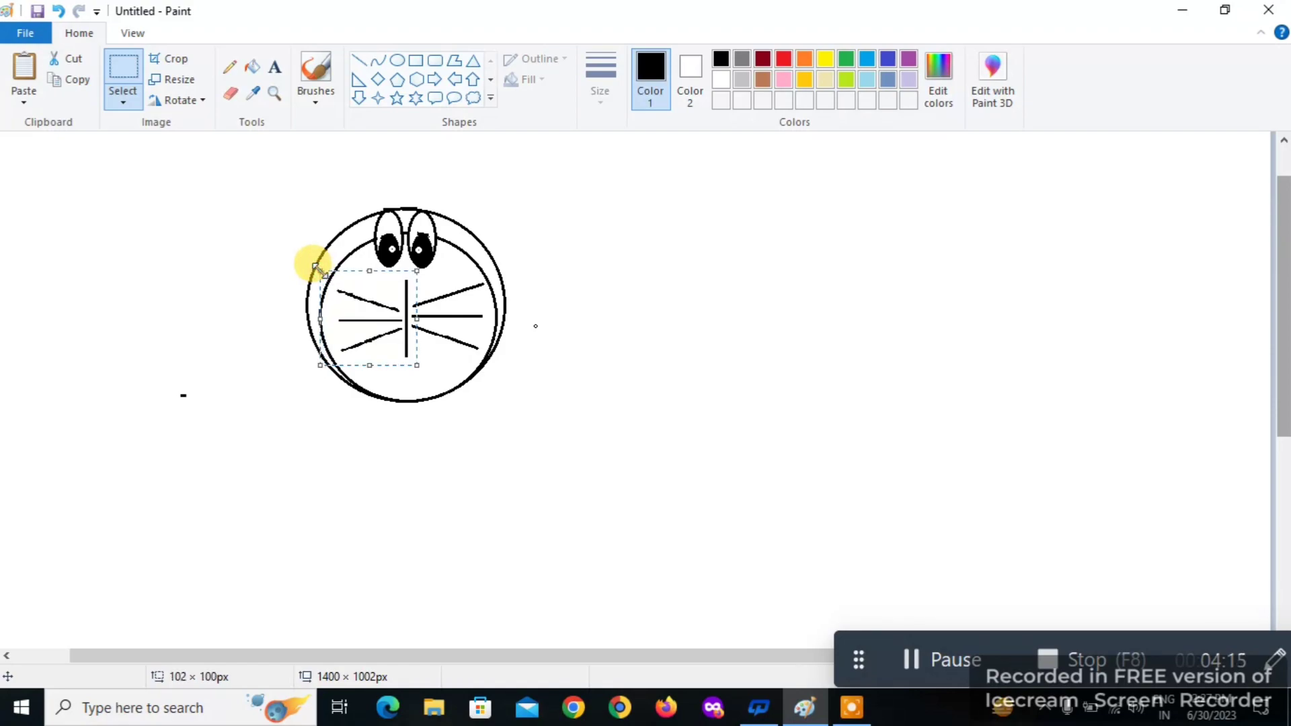
left_click(422, 475)
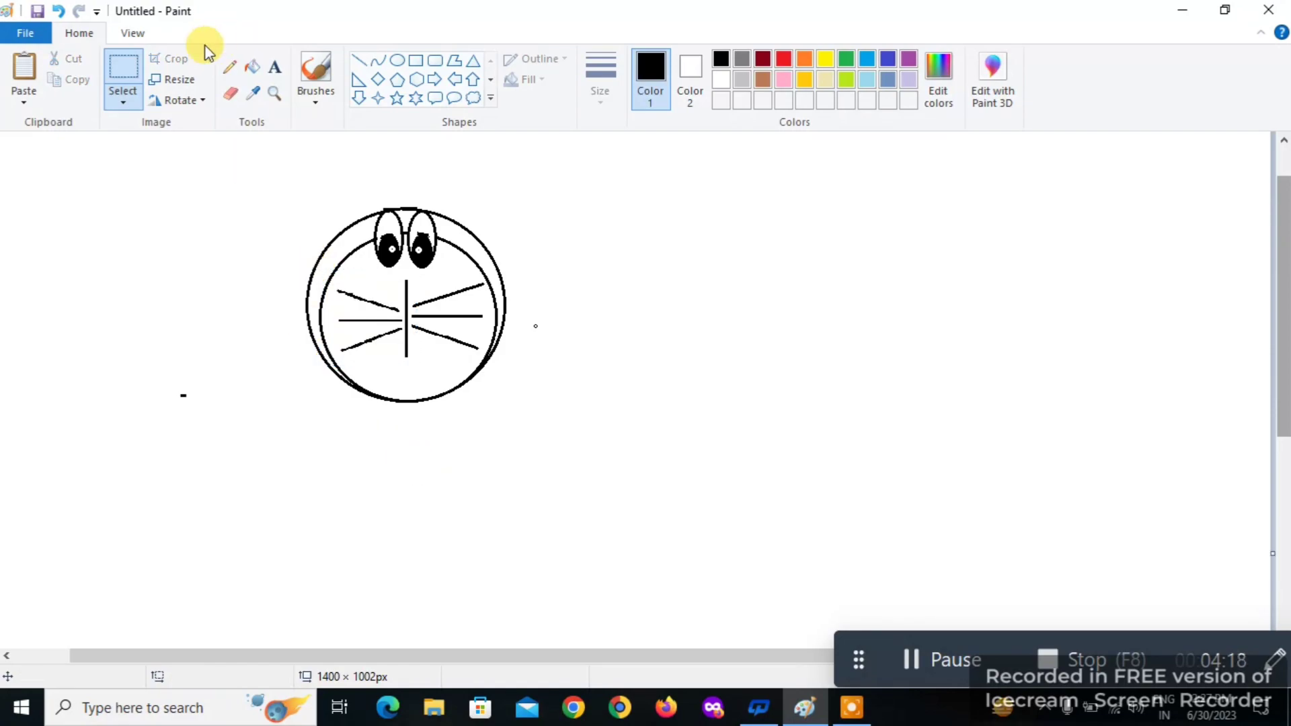
Draw a black oval about 101 × 90 px left of the face and delete its upper half.
left_click(395, 59)
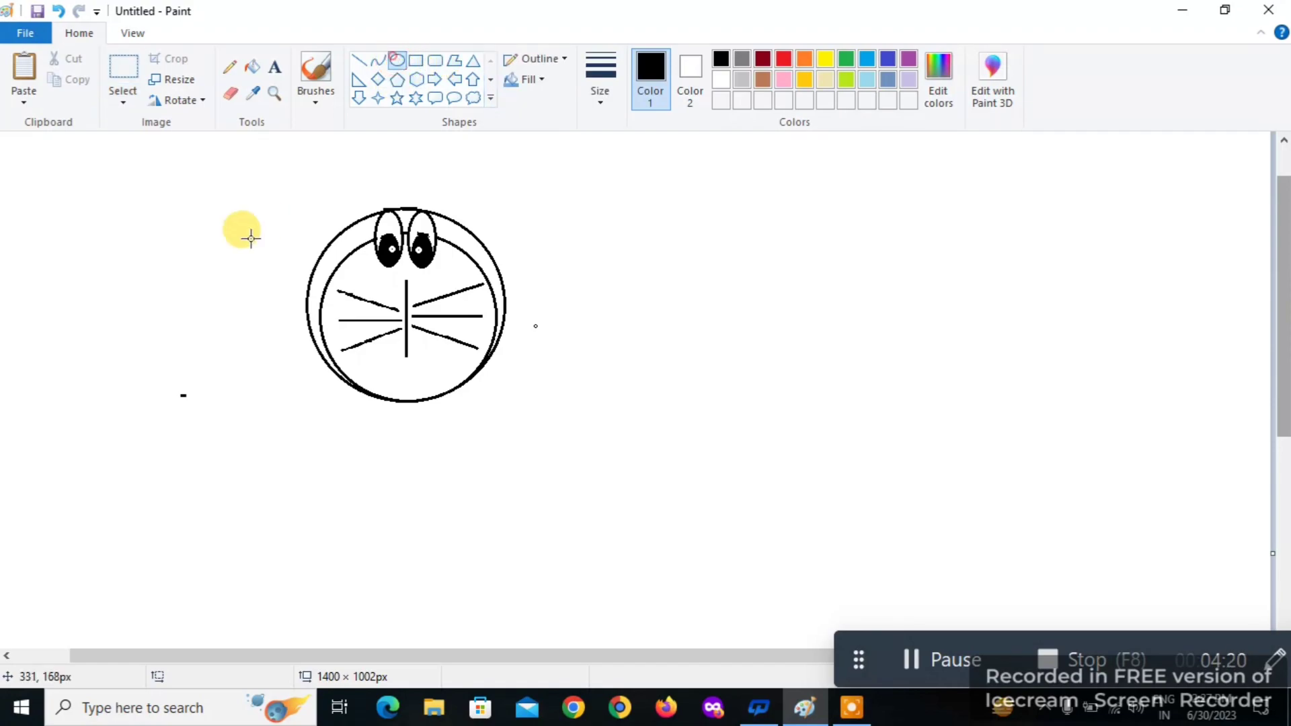
left_click_drag(164, 308, 259, 394)
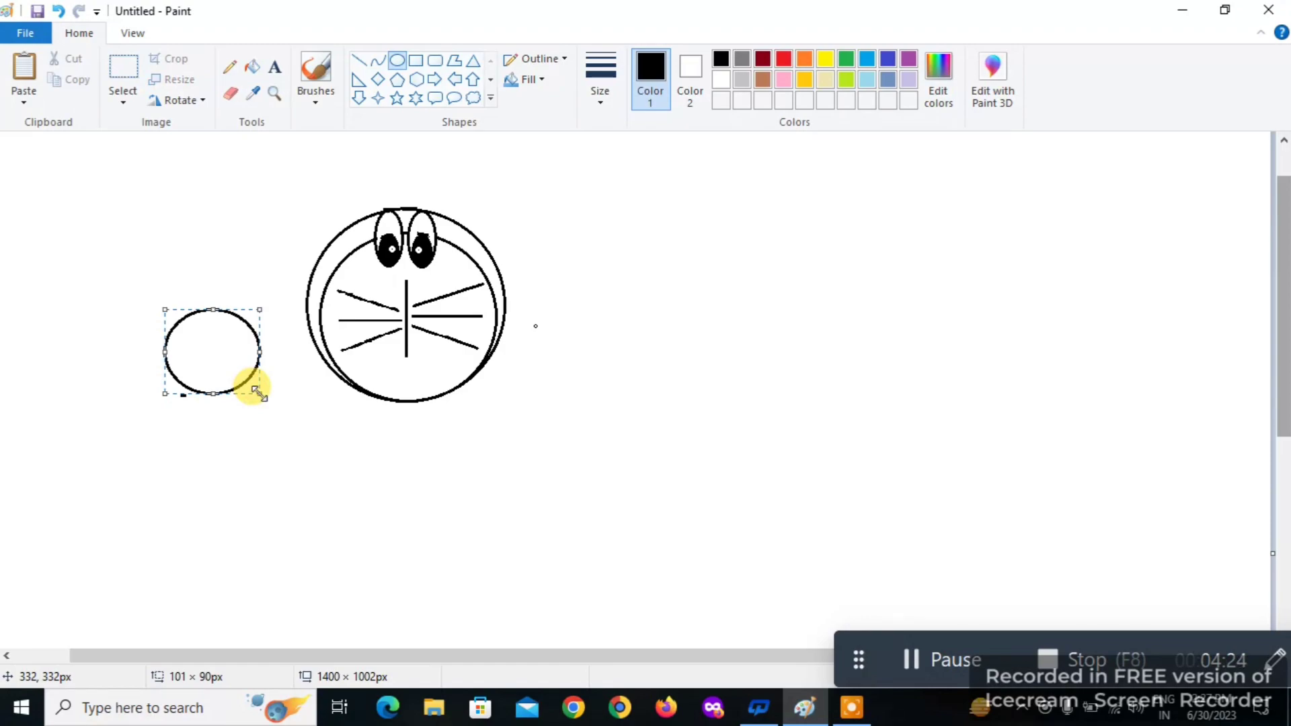
left_click(128, 189)
left_click(128, 71)
left_click_drag(138, 263, 285, 347)
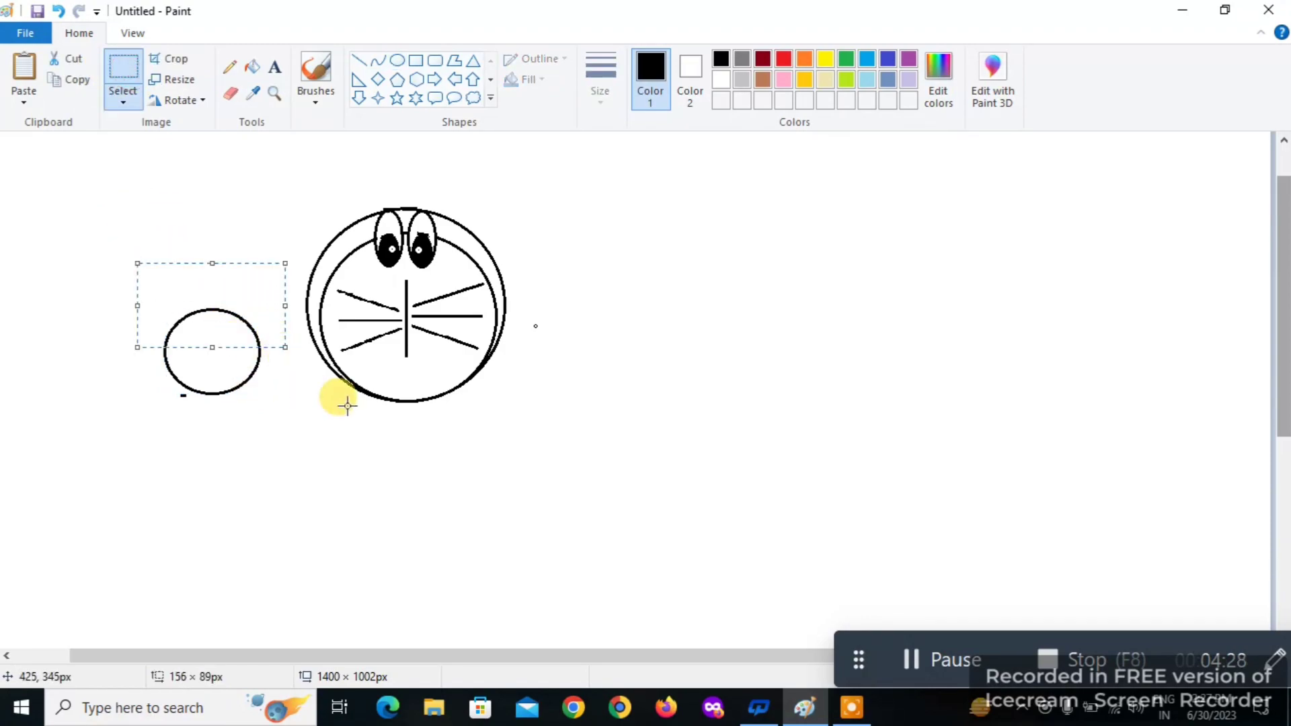
key("Delete")
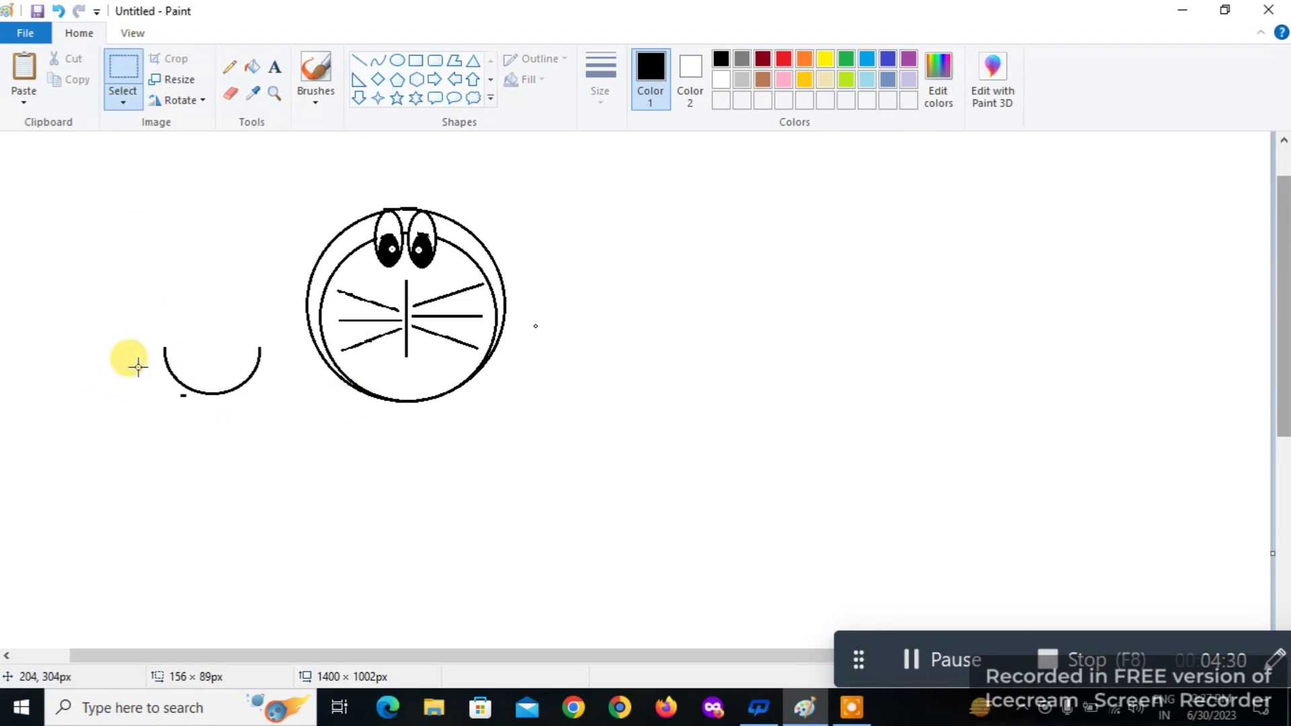
Delete the stray dash beneath the arc and trim off the arc's upper ends to make a shallow smile.
left_click_drag(179, 393, 189, 398)
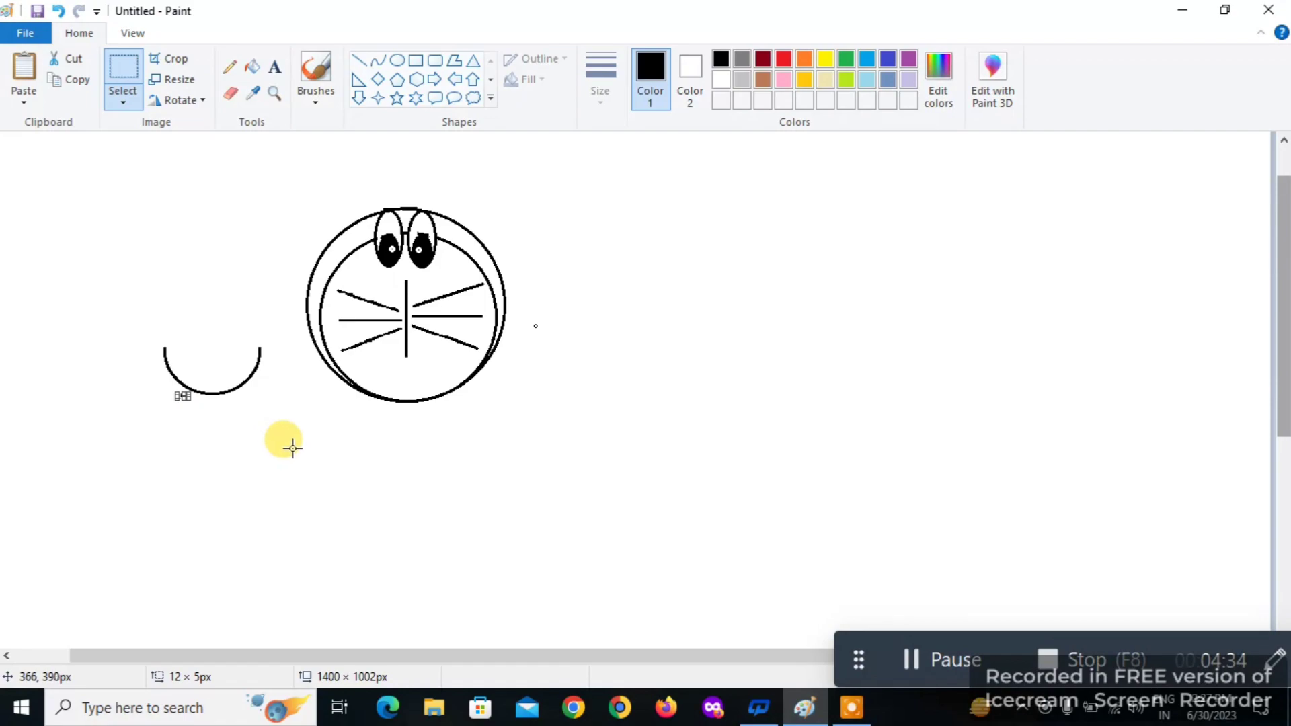
key("Delete")
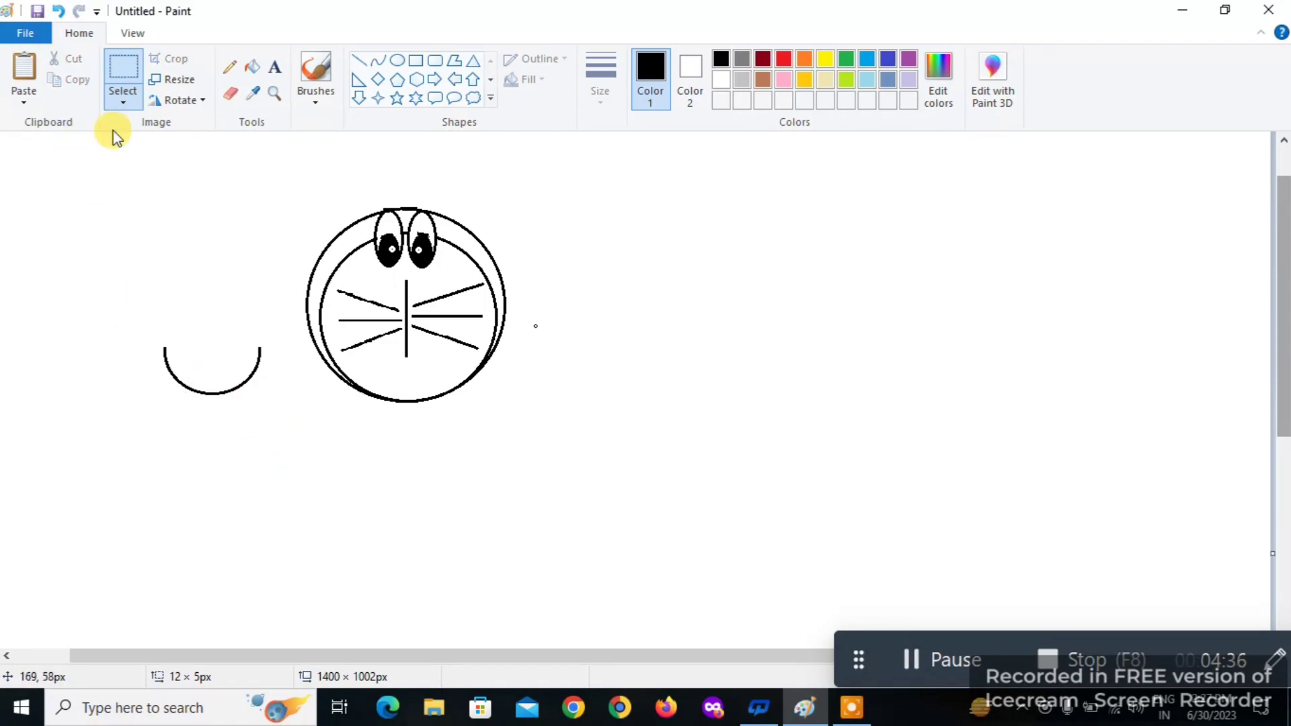
left_click(123, 65)
left_click_drag(115, 297, 272, 437)
left_click_drag(250, 473, 259, 495)
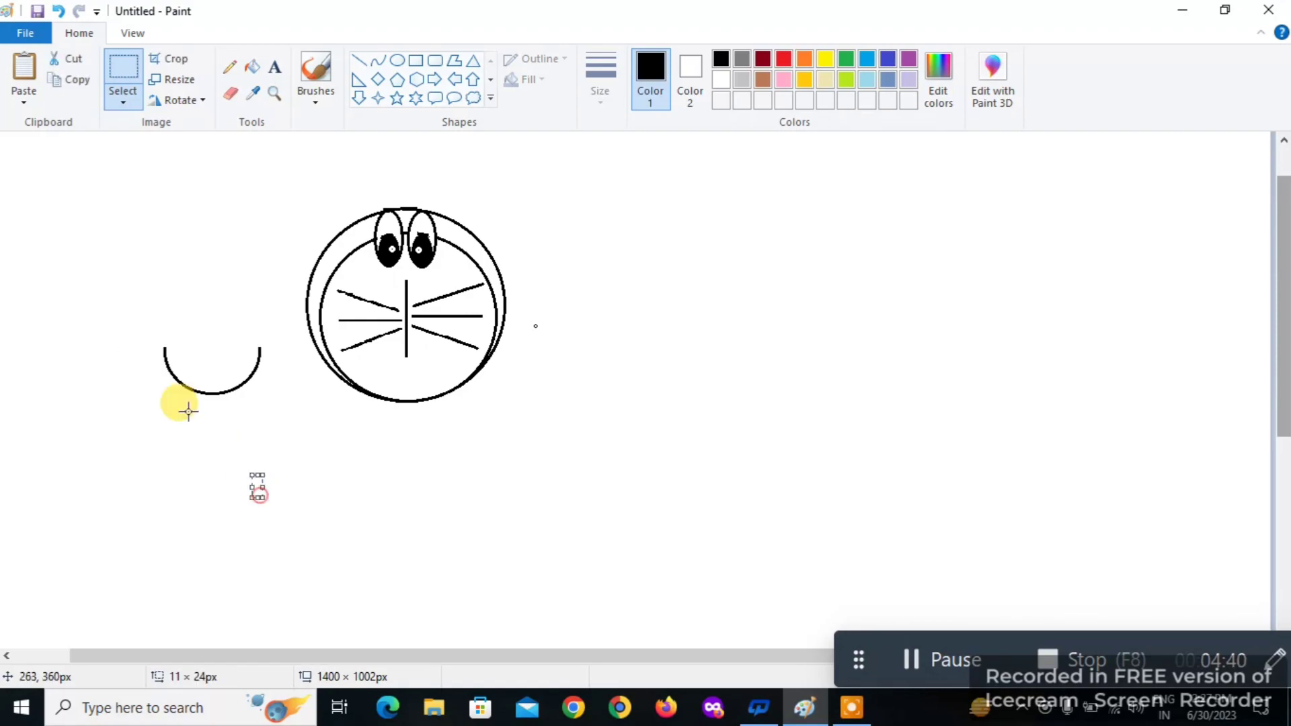
left_click_drag(128, 312, 272, 365)
left_click(502, 526)
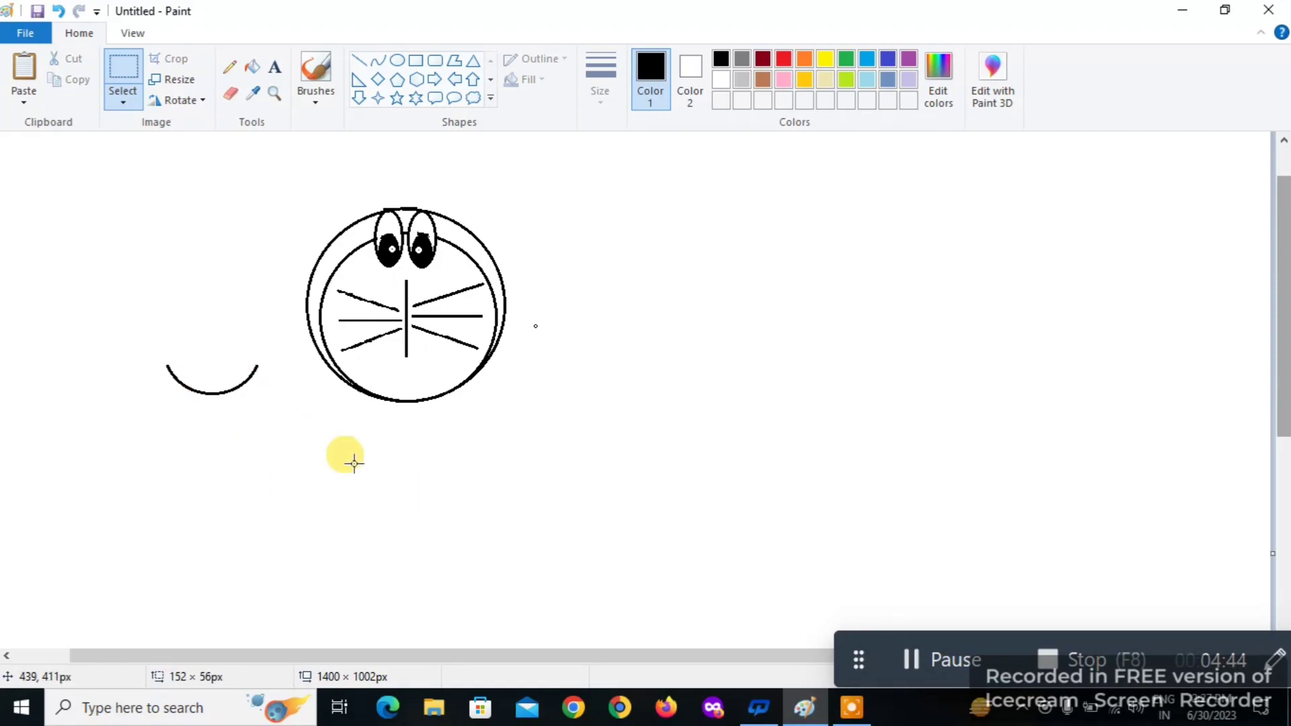
Move the smile arc into the lower part of the inner circle, centred under the vertical line.
left_click_drag(105, 291, 270, 428)
left_click_drag(202, 406, 399, 396)
left_click_drag(442, 443, 443, 445)
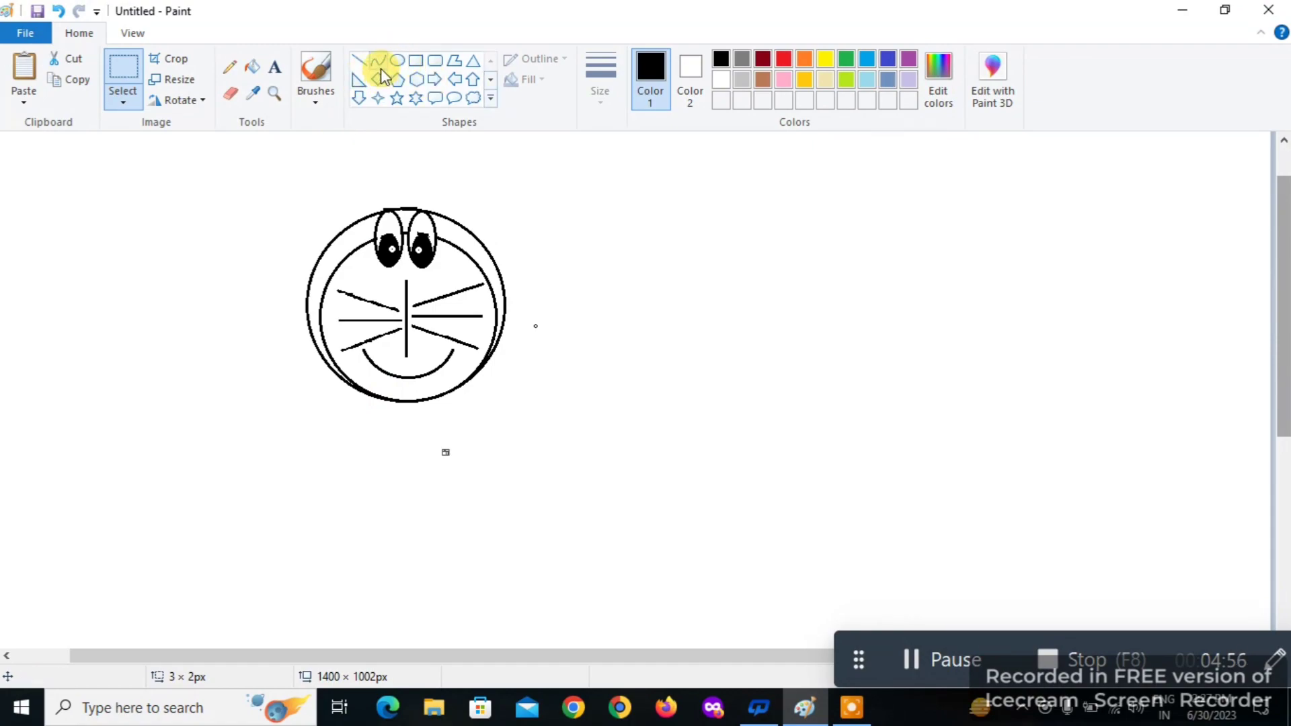
Draw a rounded rectangle about 136 × 17 px as a collar under the chin and nudge it to the face's bottom edge.
left_click(435, 61)
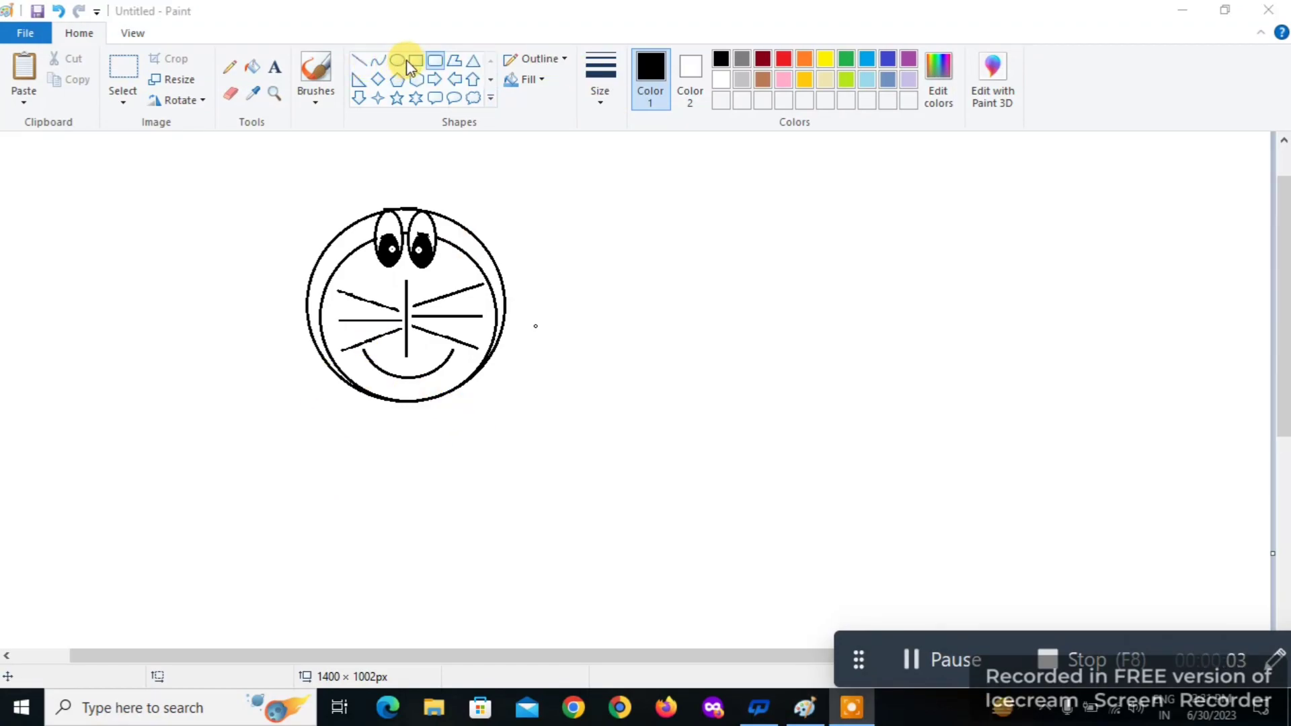
left_click(432, 59)
left_click_drag(351, 393, 480, 408)
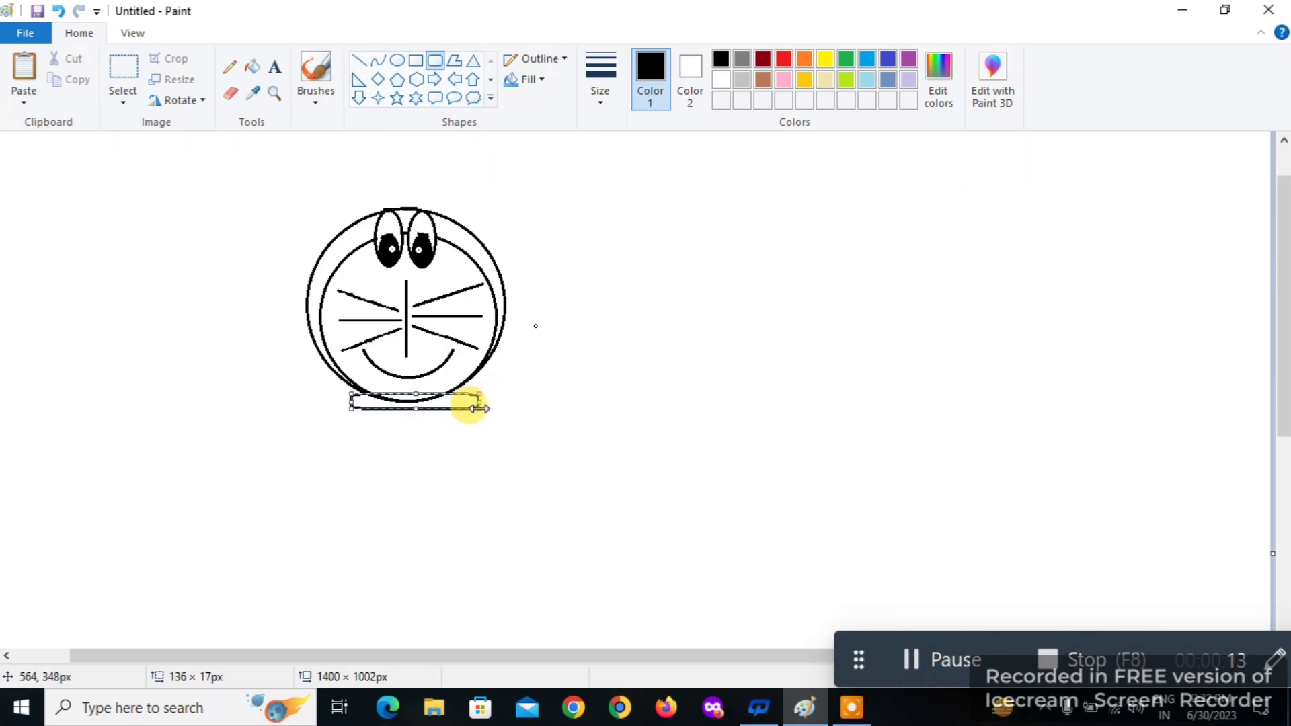
key("Down")
key("Down")
key("Down")
key("Down")
key("Down")
key("Down")
key("Down")
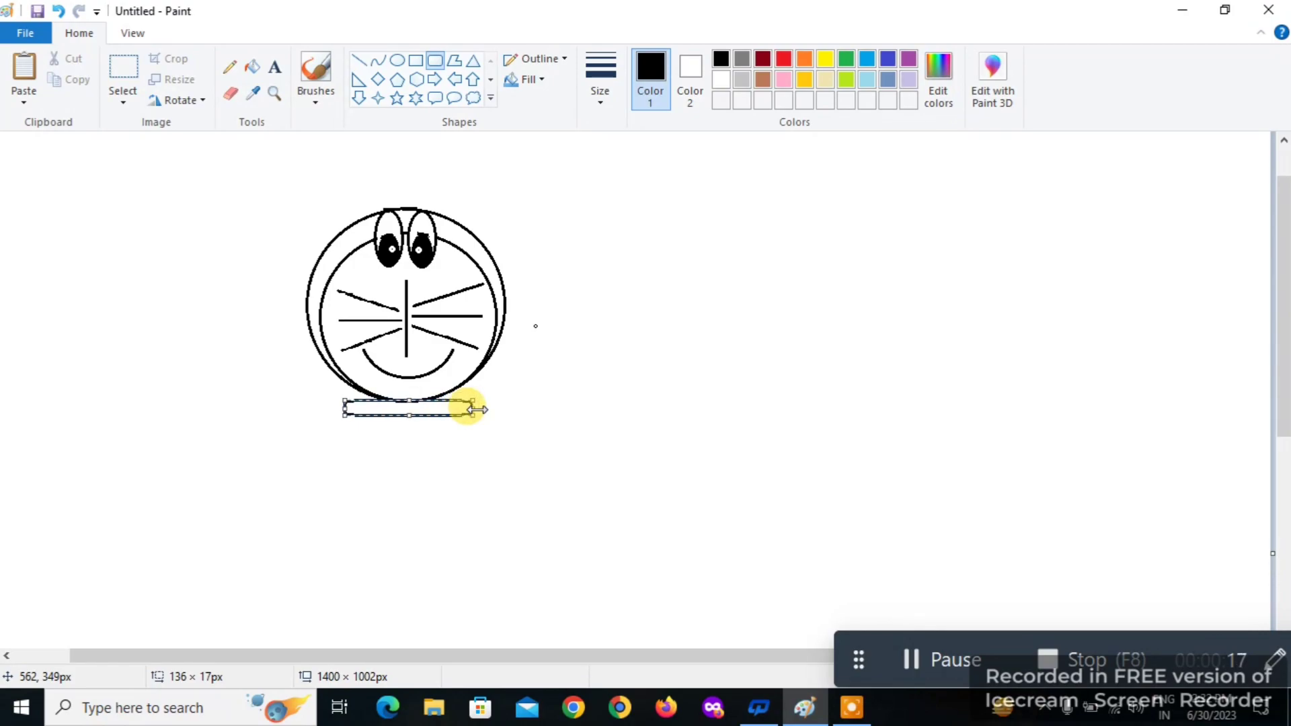
key("Up")
key("Up")
key("Up")
key("Up")
key("Up")
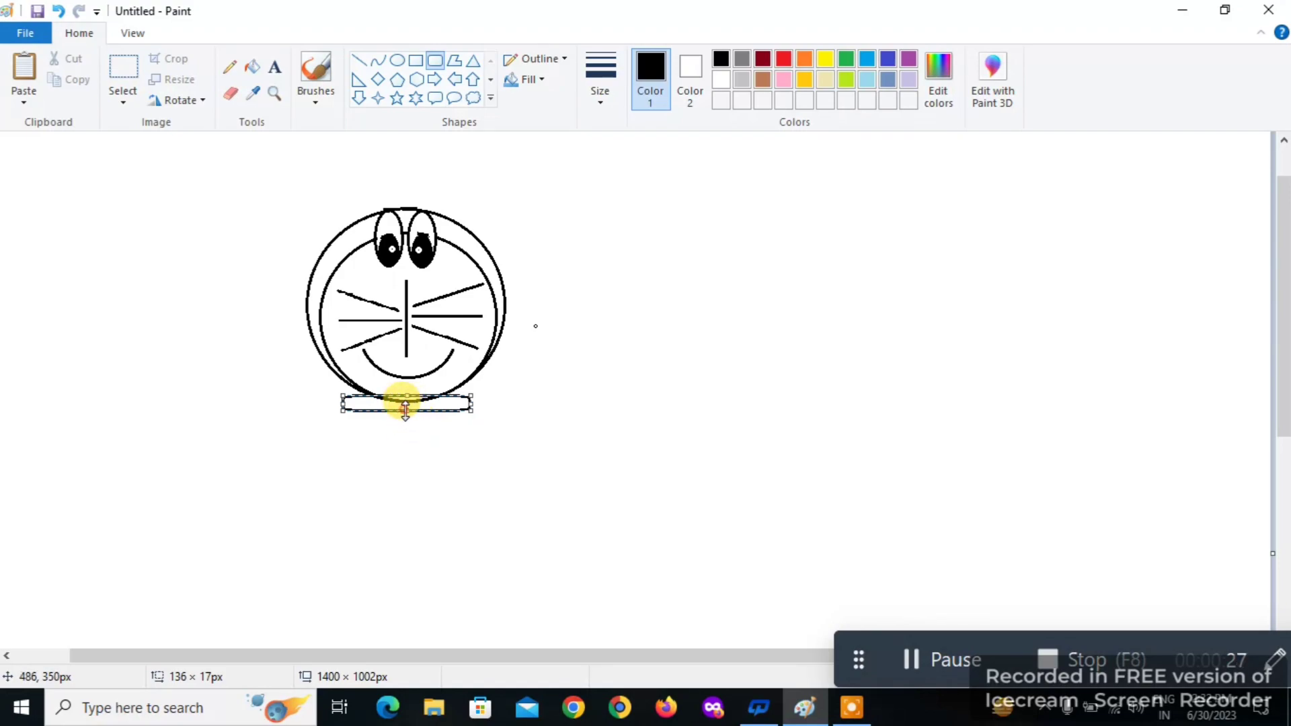
left_click(400, 437)
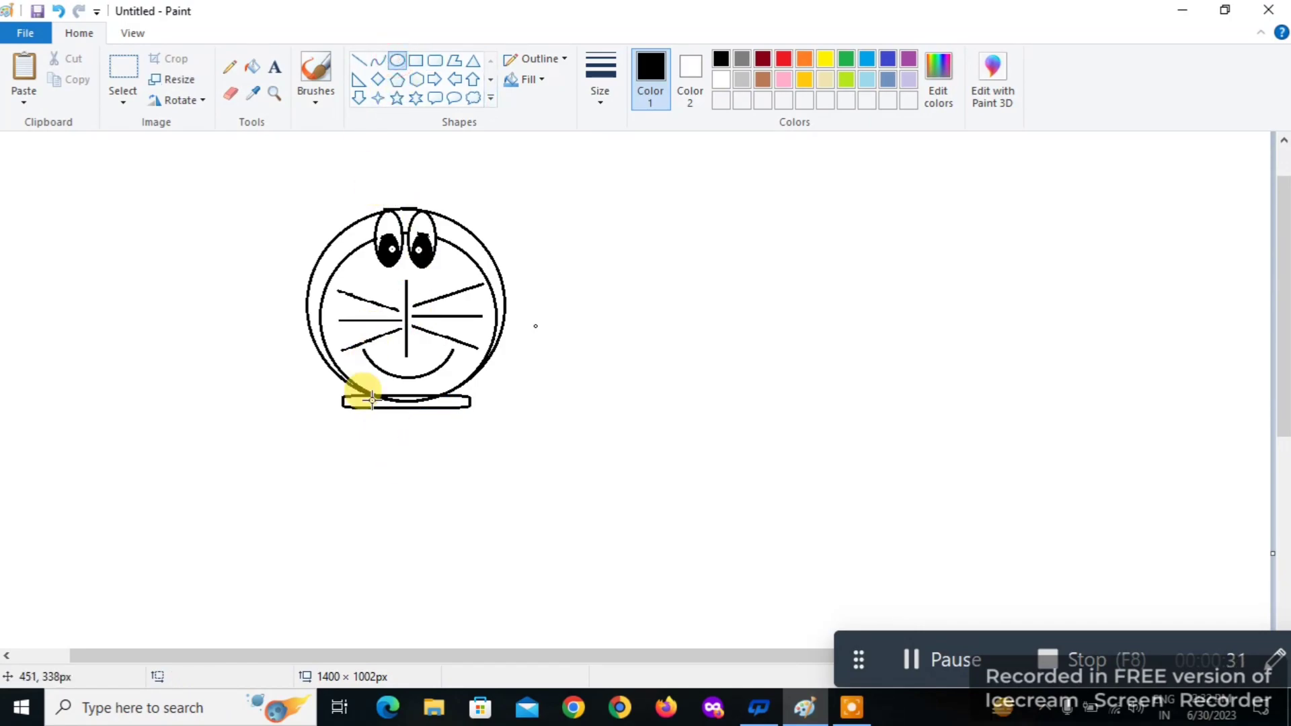
Draw an oval bell about 39 × 32 px below the collar's middle and nudge it up to overlap the collar.
left_click_drag(389, 408, 425, 437)
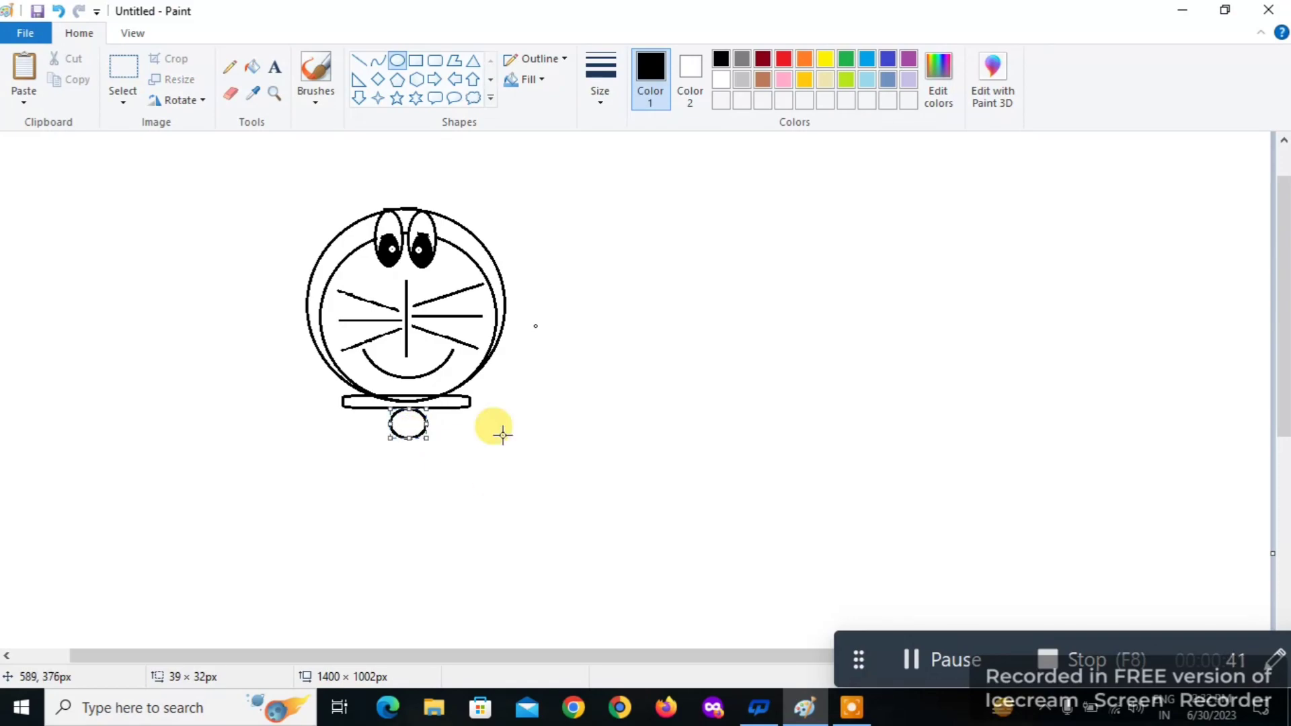
key("Up")
key("Up")
key("Up")
key("Up")
key("Up")
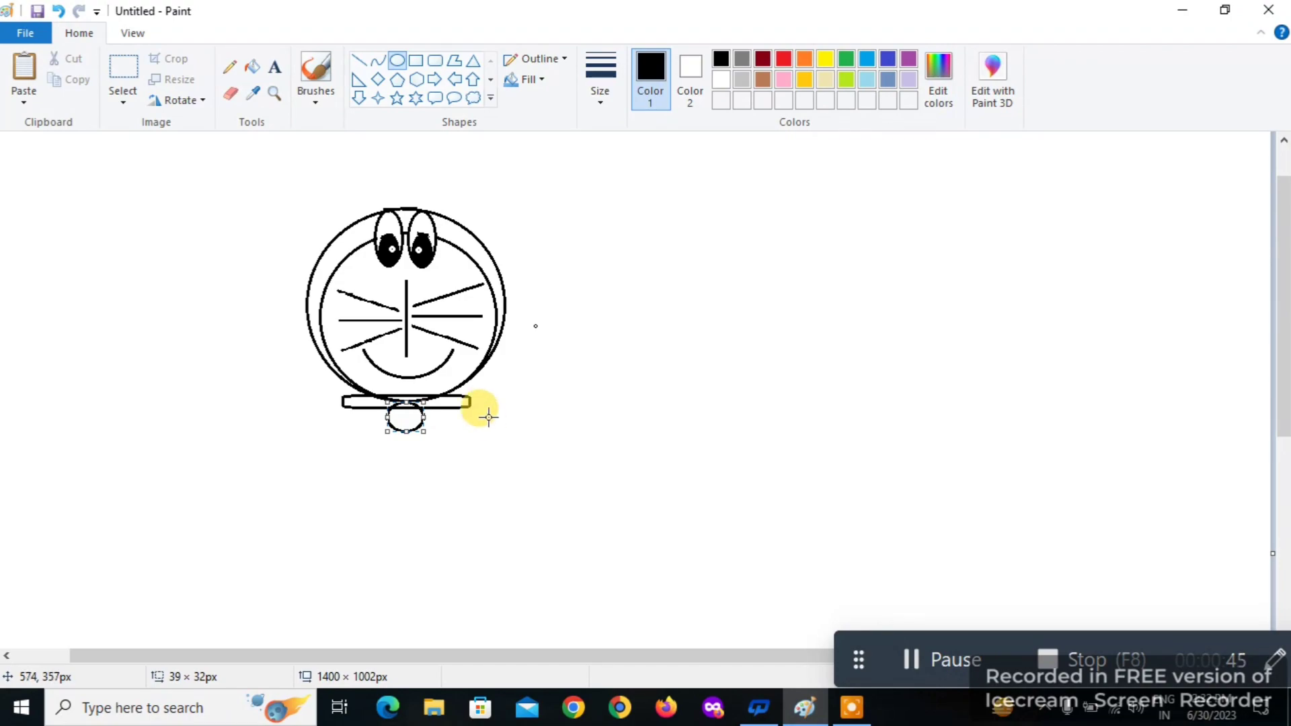
key("Down")
key("Down")
left_click(478, 417)
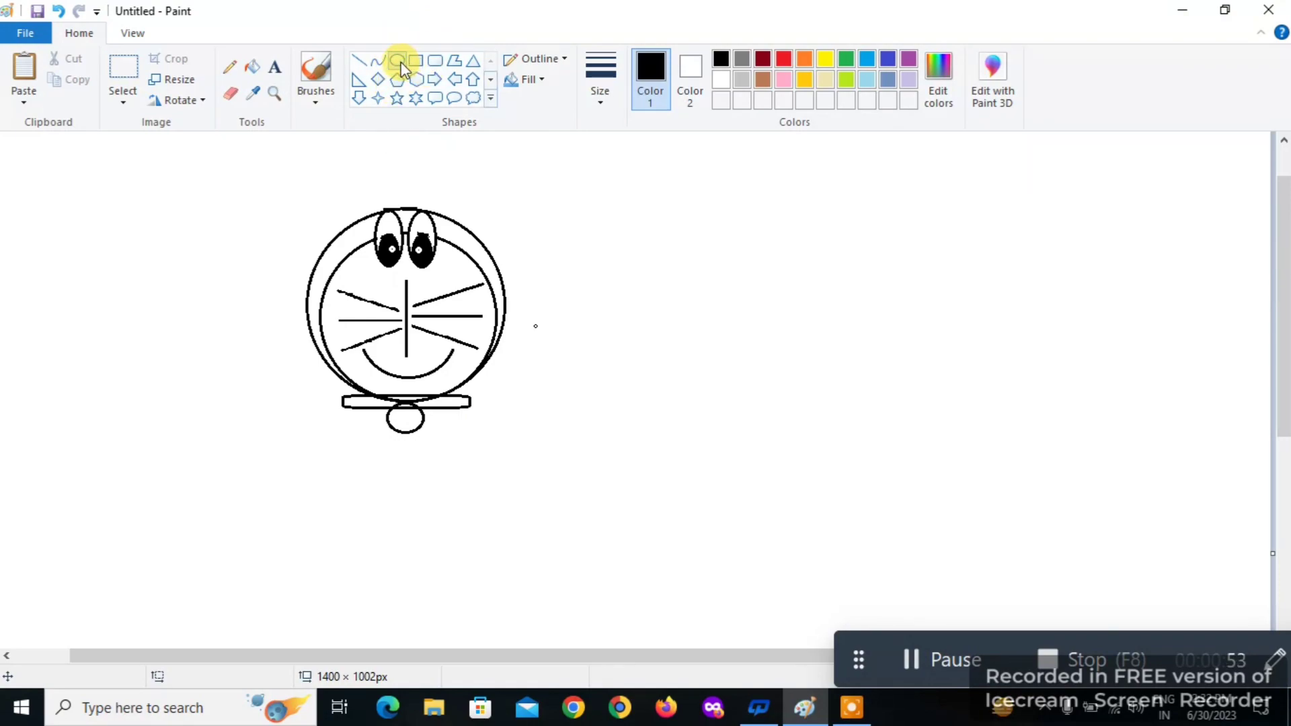
Draw a horizontal line across the bell's upper part and a vertical line about 17 px long from its centre to its bottom edge.
left_click(366, 62)
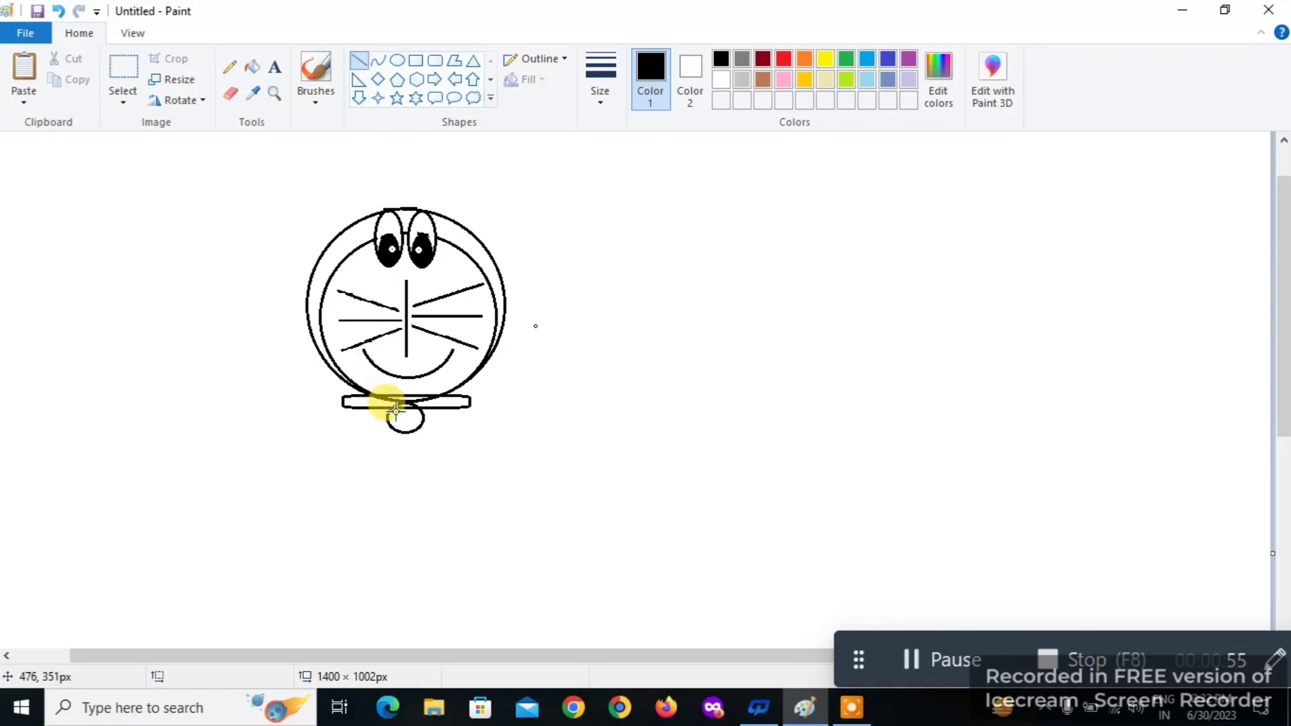
left_click_drag(390, 408, 421, 414)
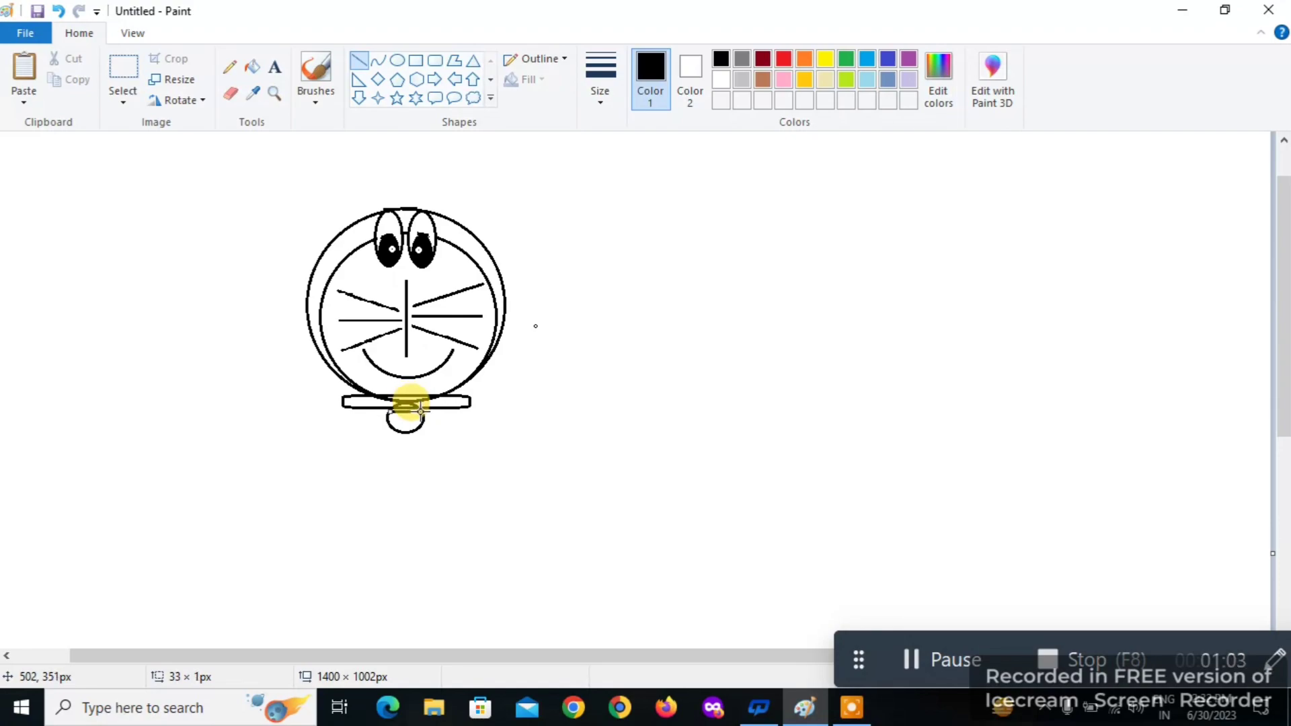
key("ctrl+z")
key("ctrl+z")
key("ctrl+z")
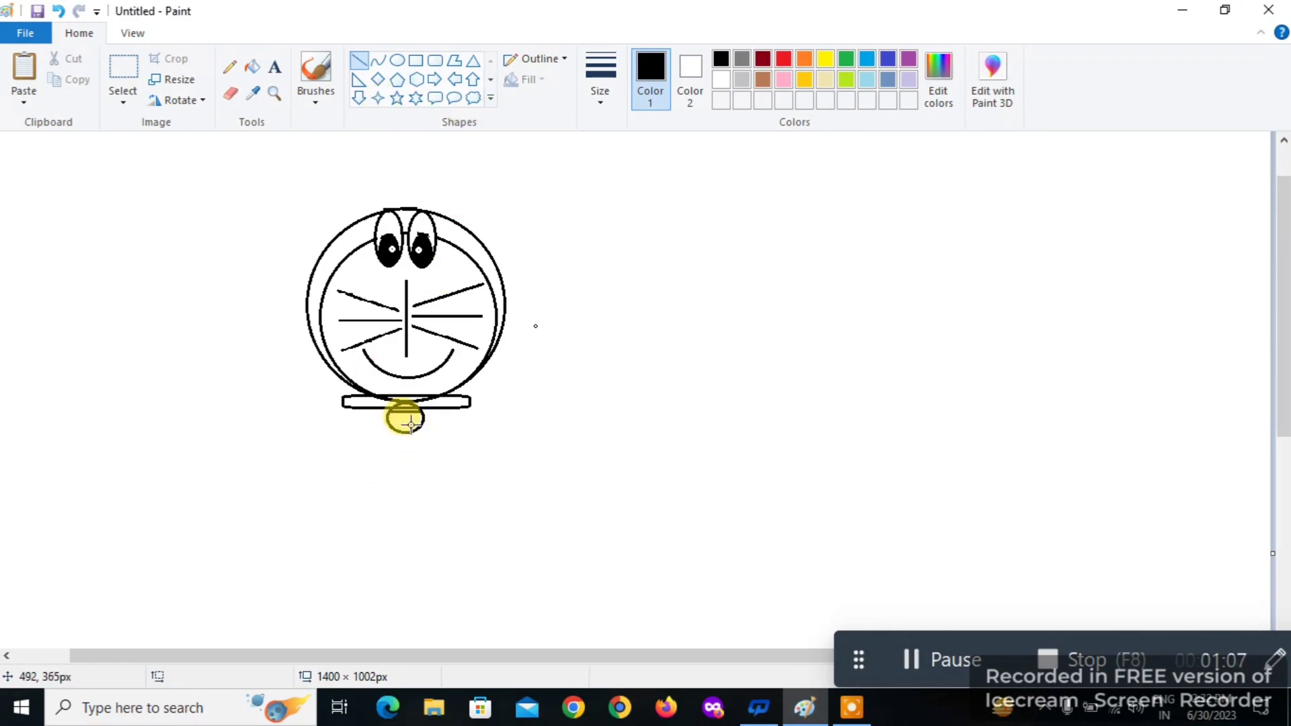
left_click_drag(409, 423, 406, 438)
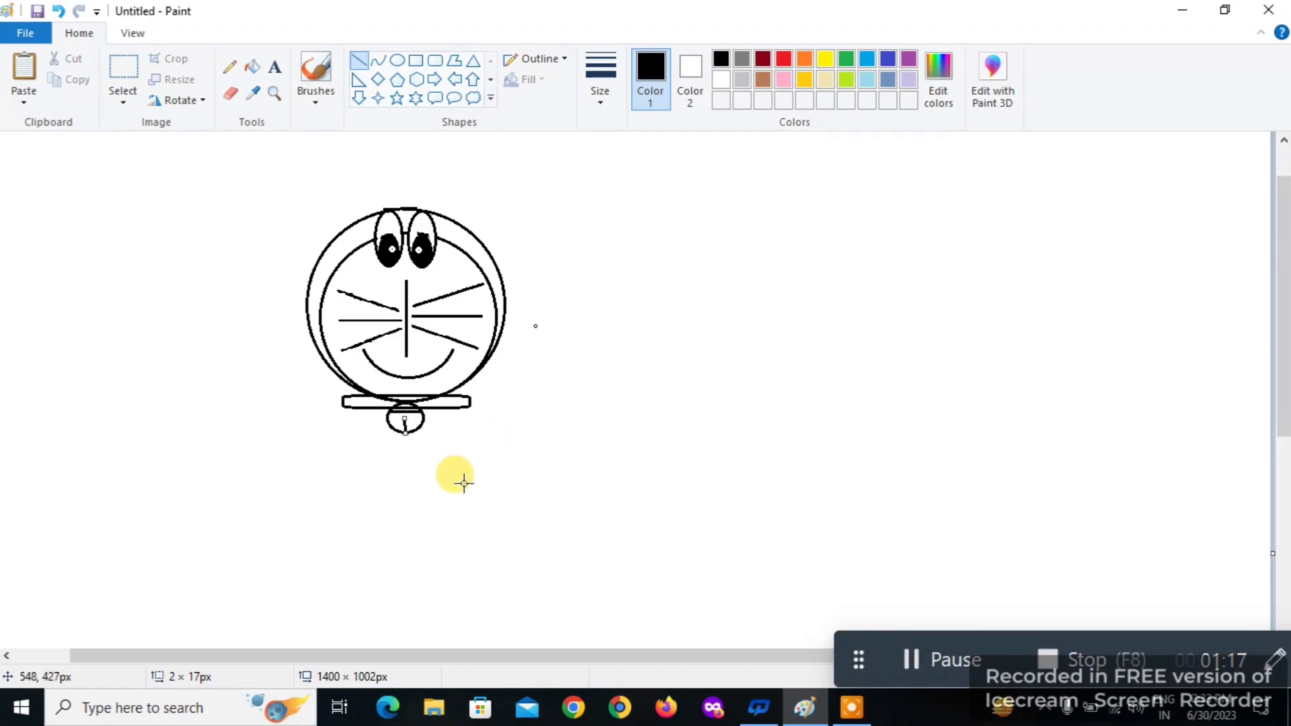
left_click(429, 489)
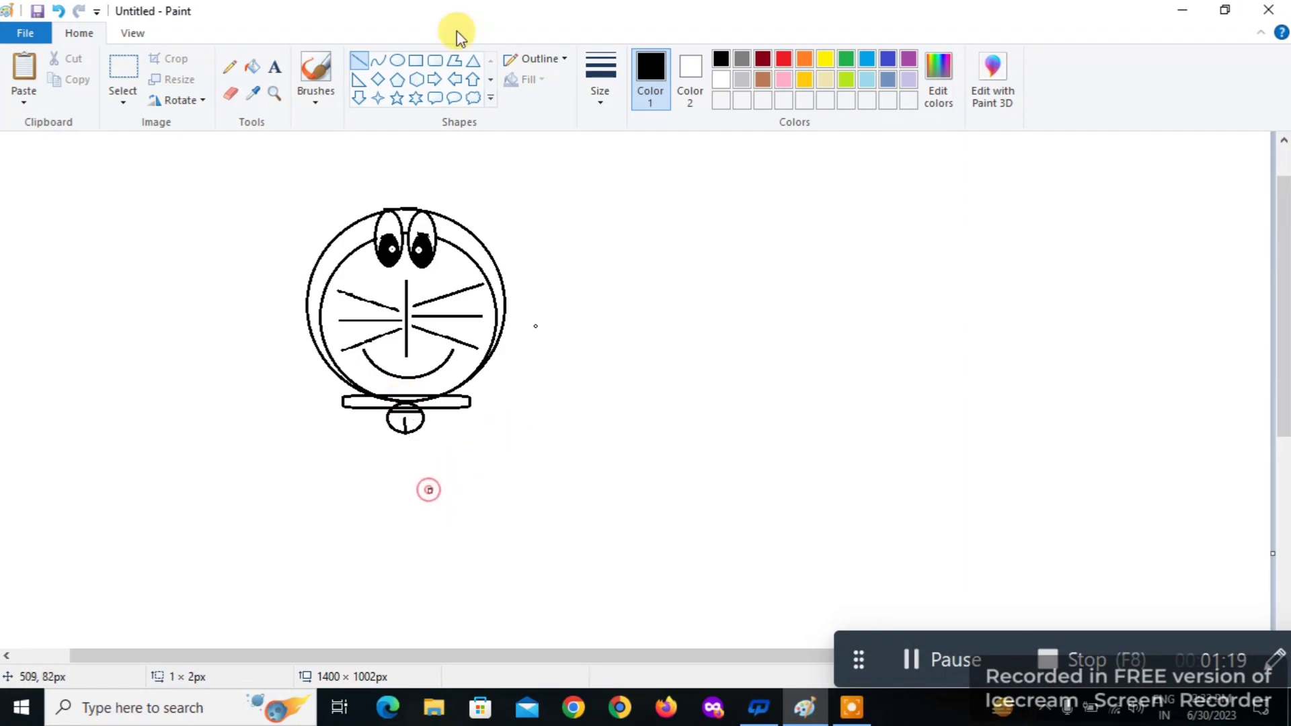
Add a small dot at the bell's centre and draw an outward-bowed curve about 180 px tall from the collar's left end as the body's side.
left_click(398, 61)
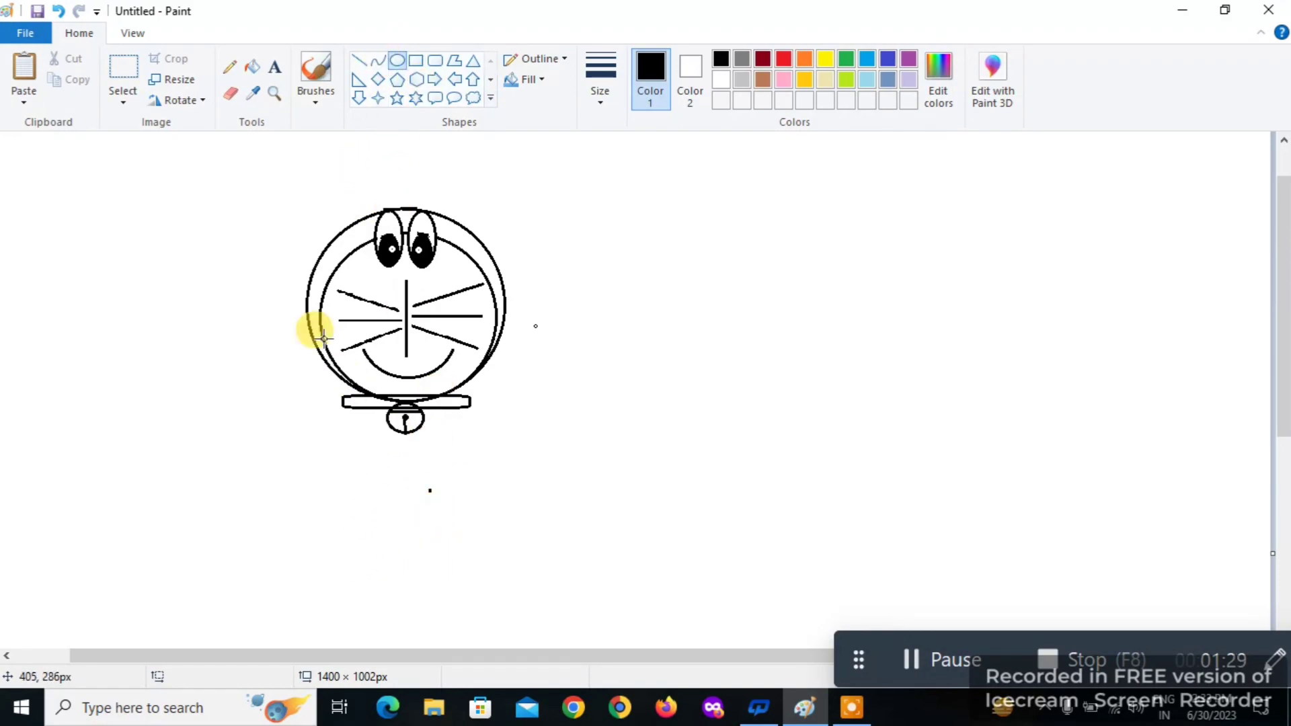
left_click(376, 64)
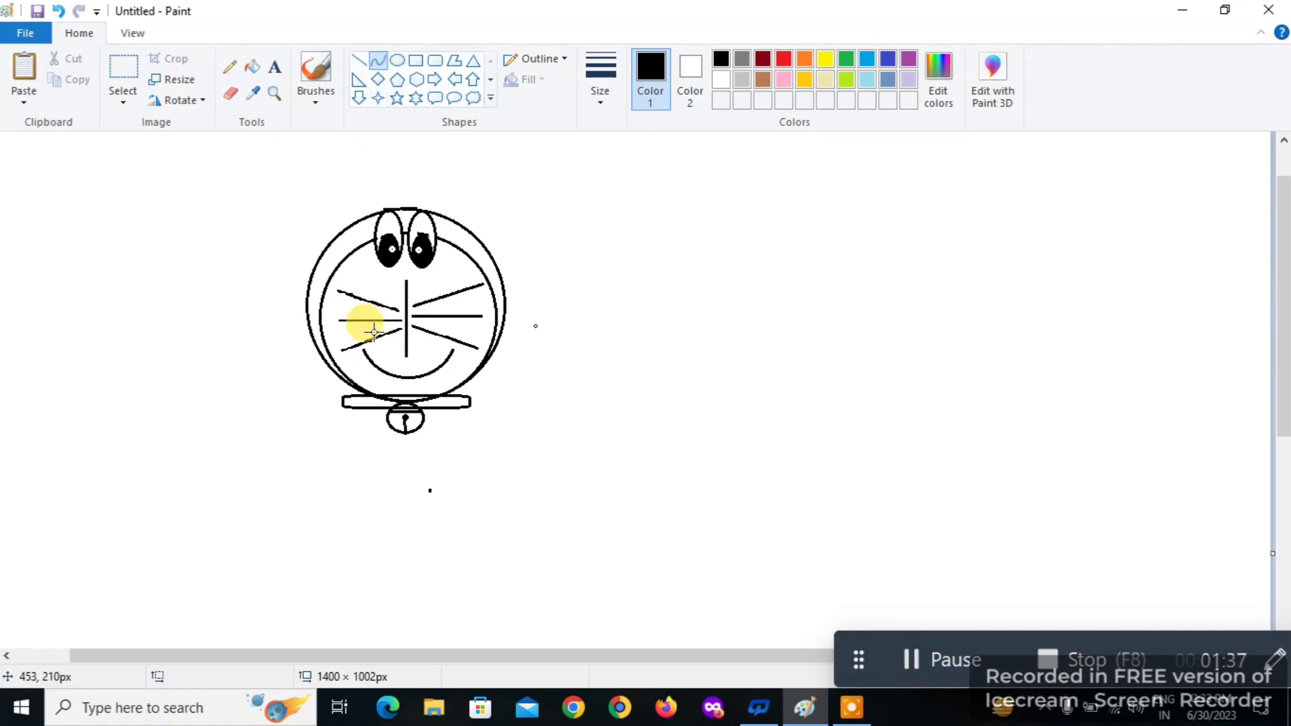
left_click_drag(345, 406, 342, 576)
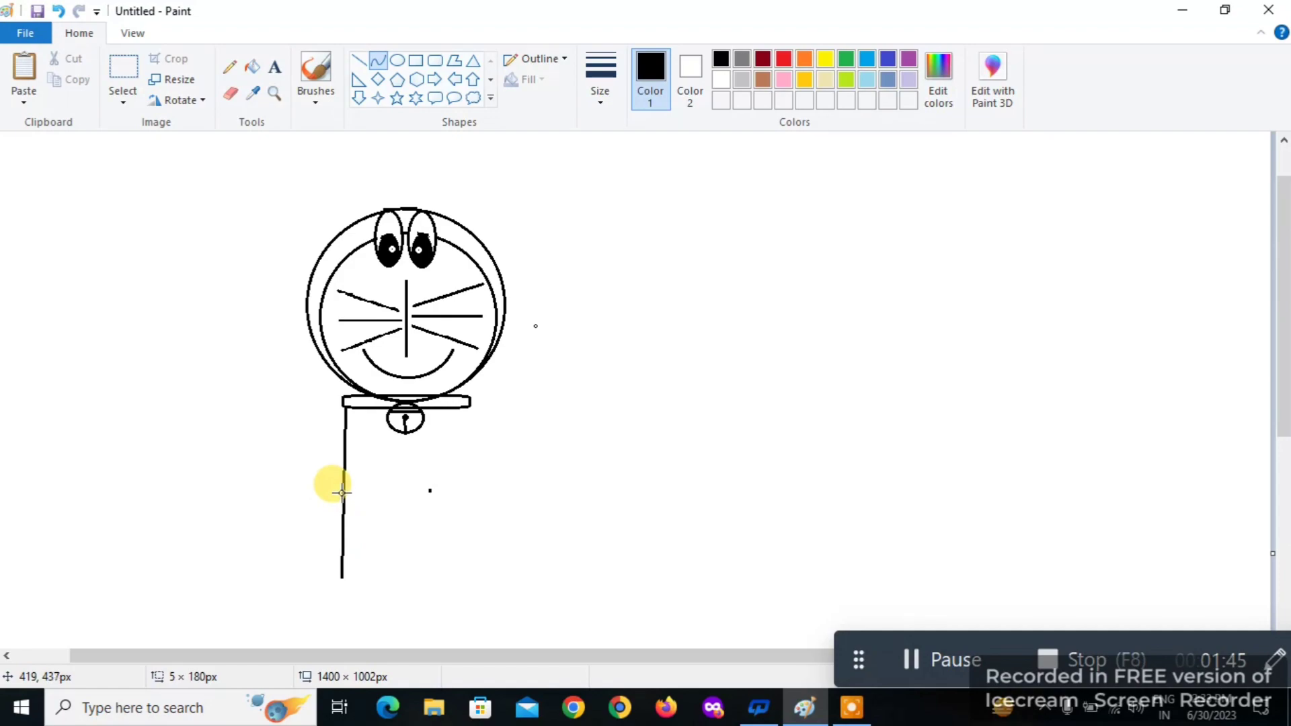
left_click_drag(341, 493, 314, 496)
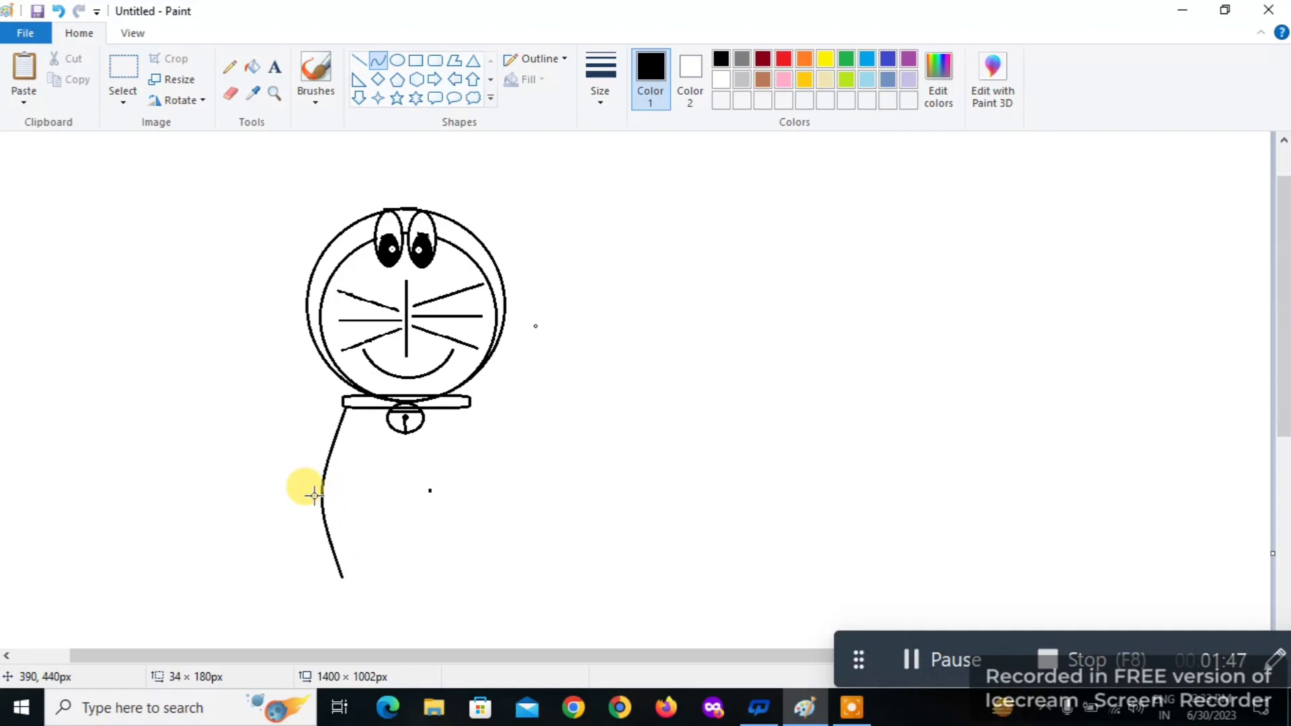
left_click(283, 511)
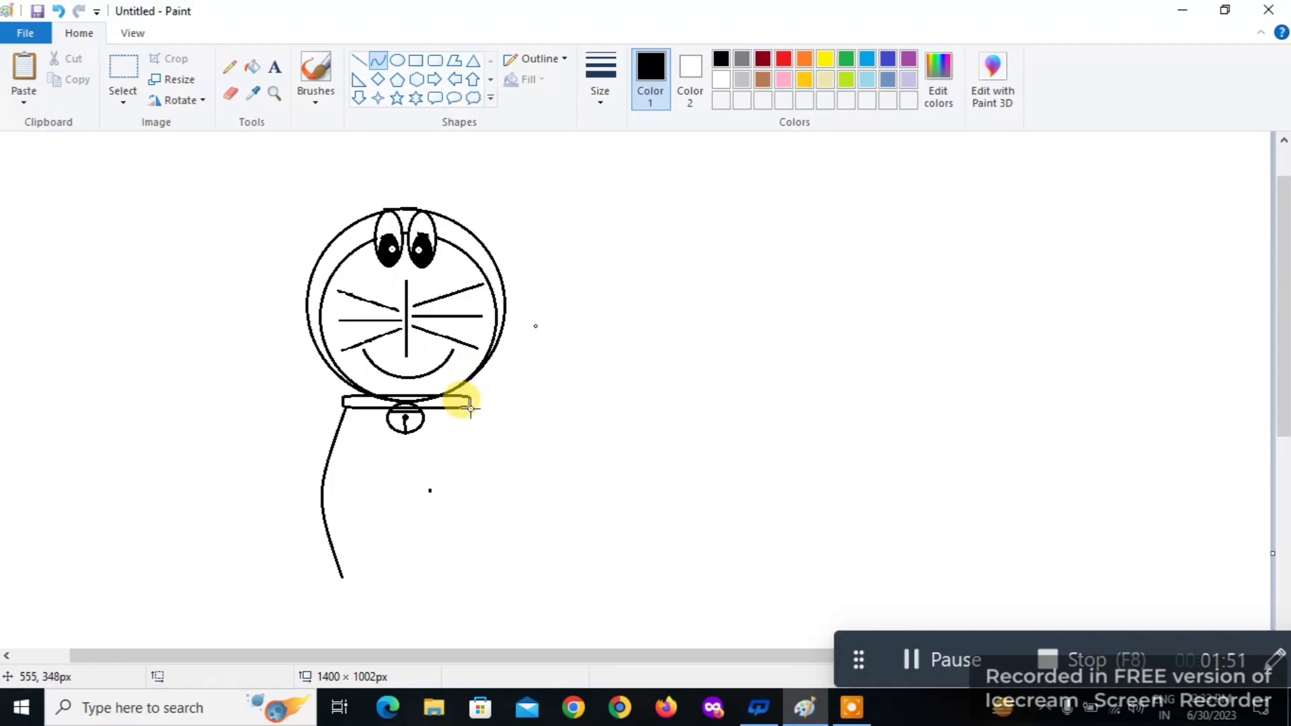
Draw a matching outward-bowed curve about 169 px tall from the collar's right end as the body's other side.
left_click_drag(470, 407, 468, 568)
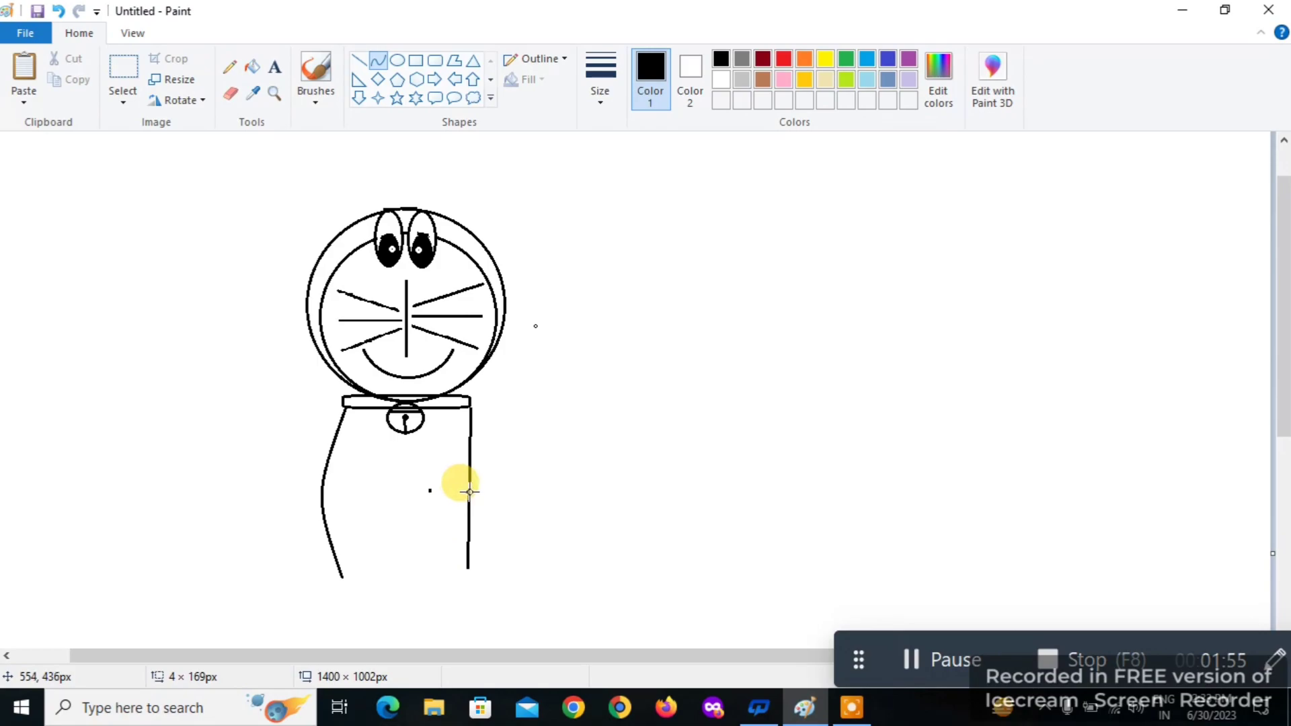
left_click_drag(471, 491, 493, 499)
left_click(489, 498)
left_click(527, 510)
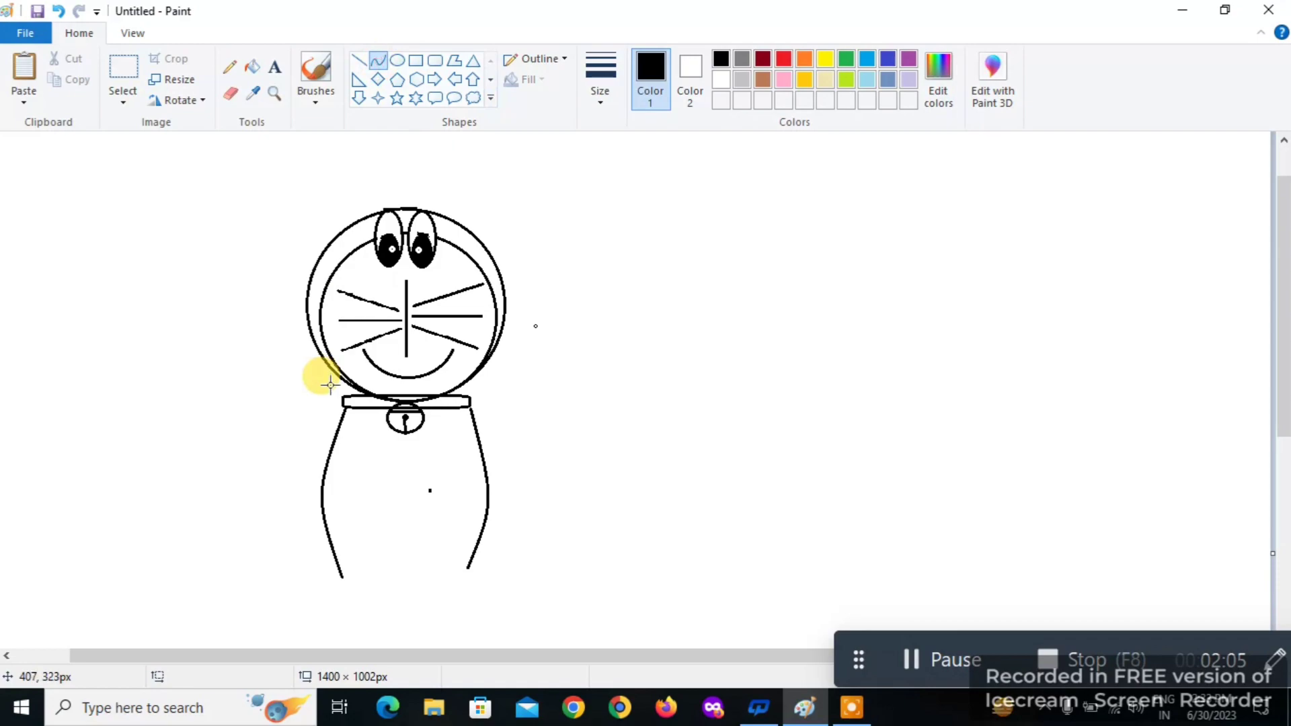
Draw a bent arm curve down from the collar's left end and add an oval hand about 28 × 24 px at its tip.
left_click_drag(340, 395, 298, 408)
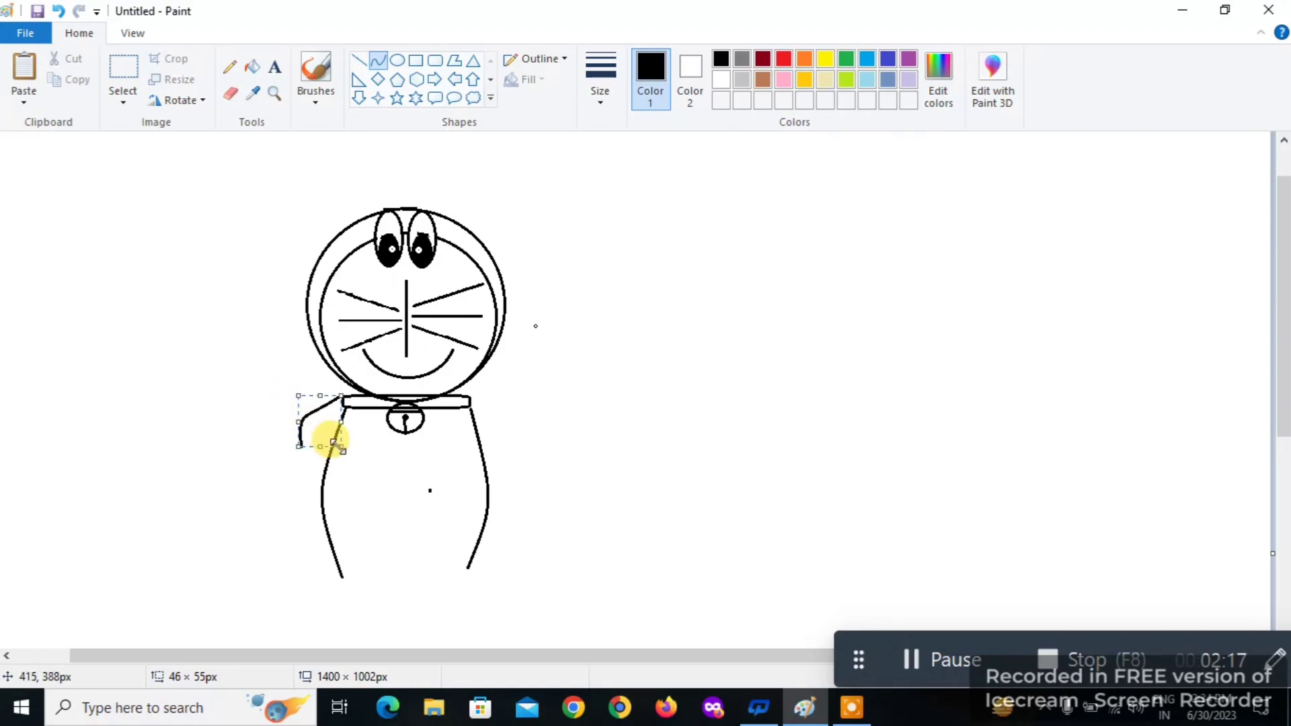
key("ctrl+z")
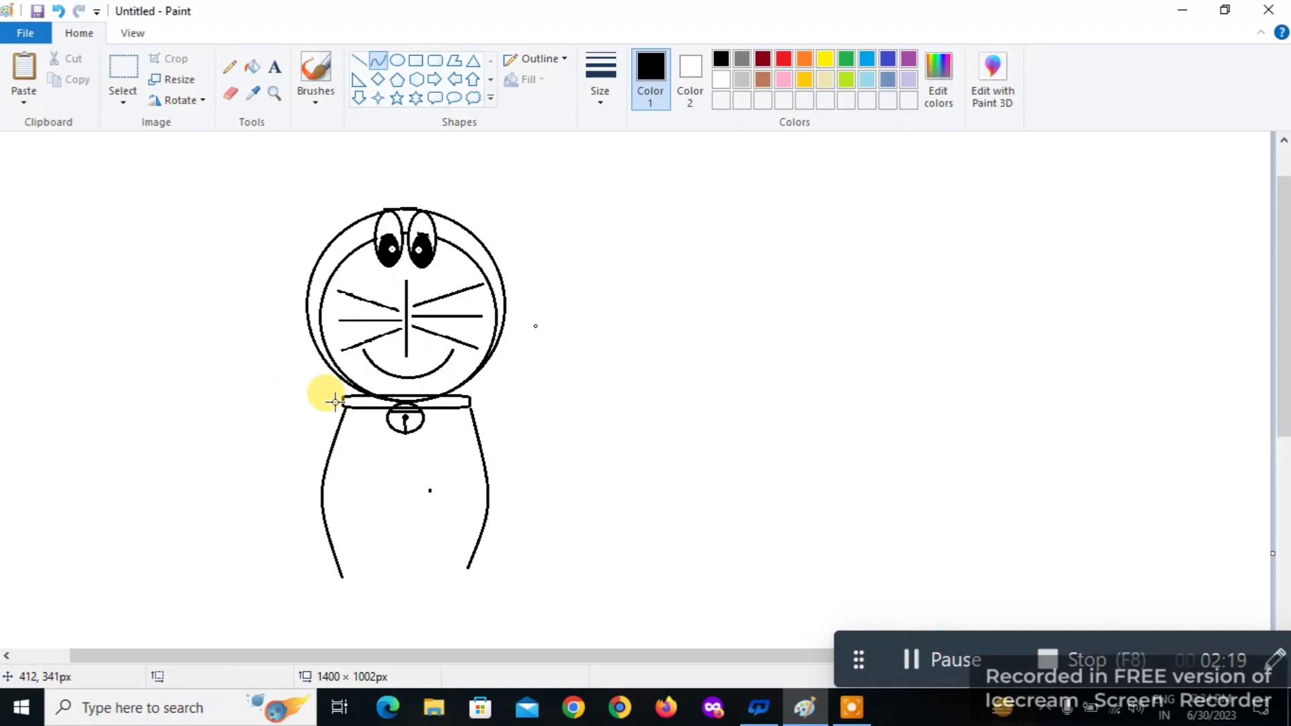
left_click_drag(342, 400, 287, 432)
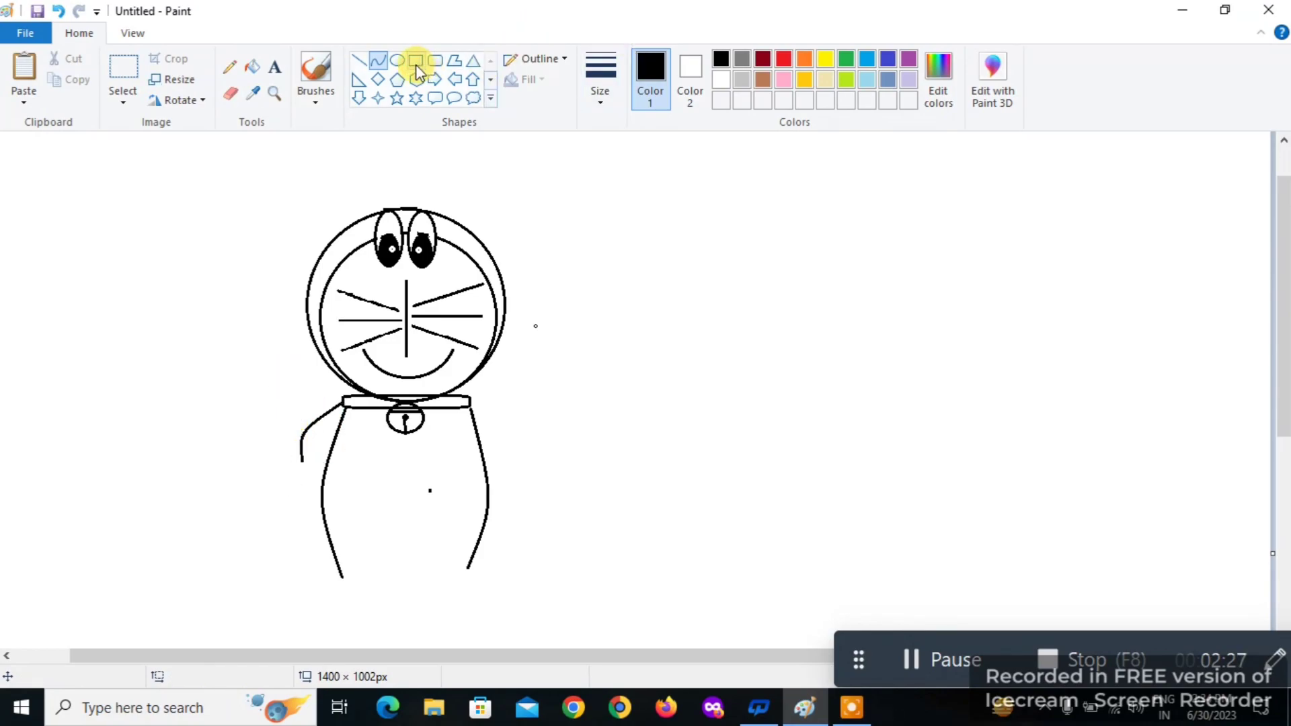
left_click(398, 61)
left_click_drag(299, 456, 325, 478)
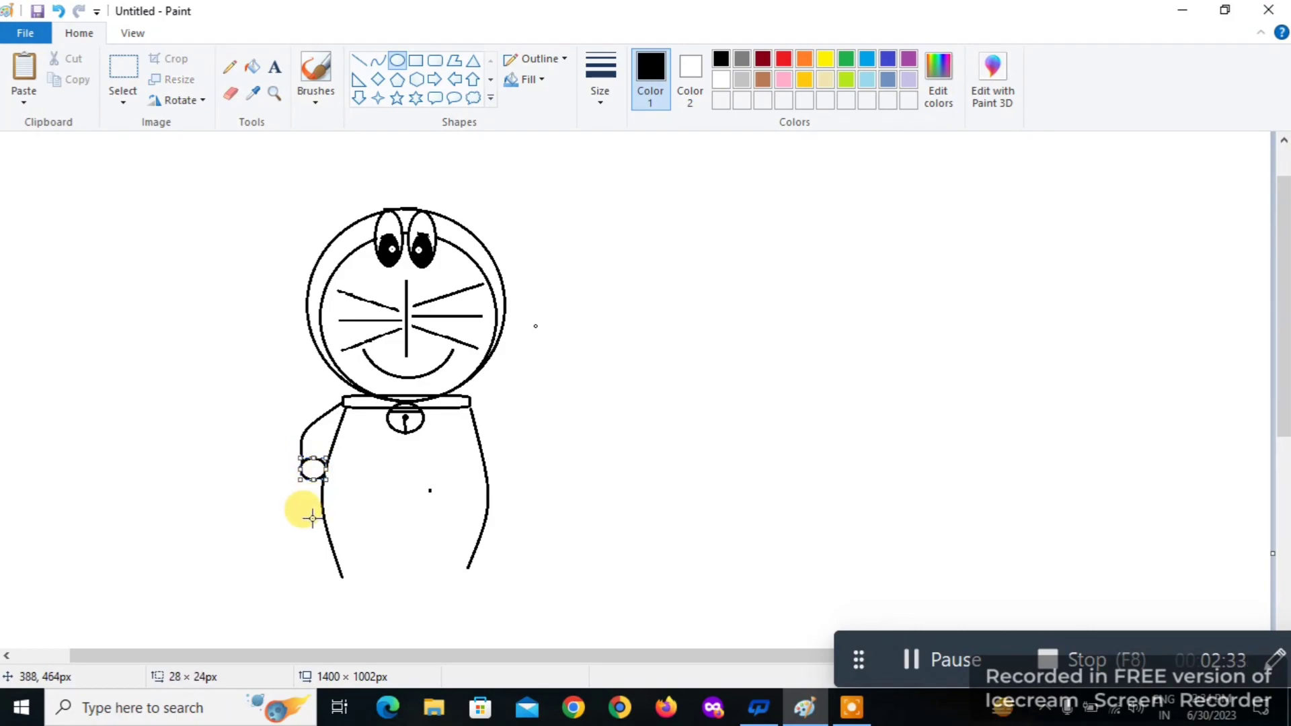
left_click(312, 518)
Draw a bent arm curve about 43 × 54 px from the collar's right end and add a round hand about 30 × 30 px.
left_click(378, 61)
left_click_drag(470, 402, 519, 431)
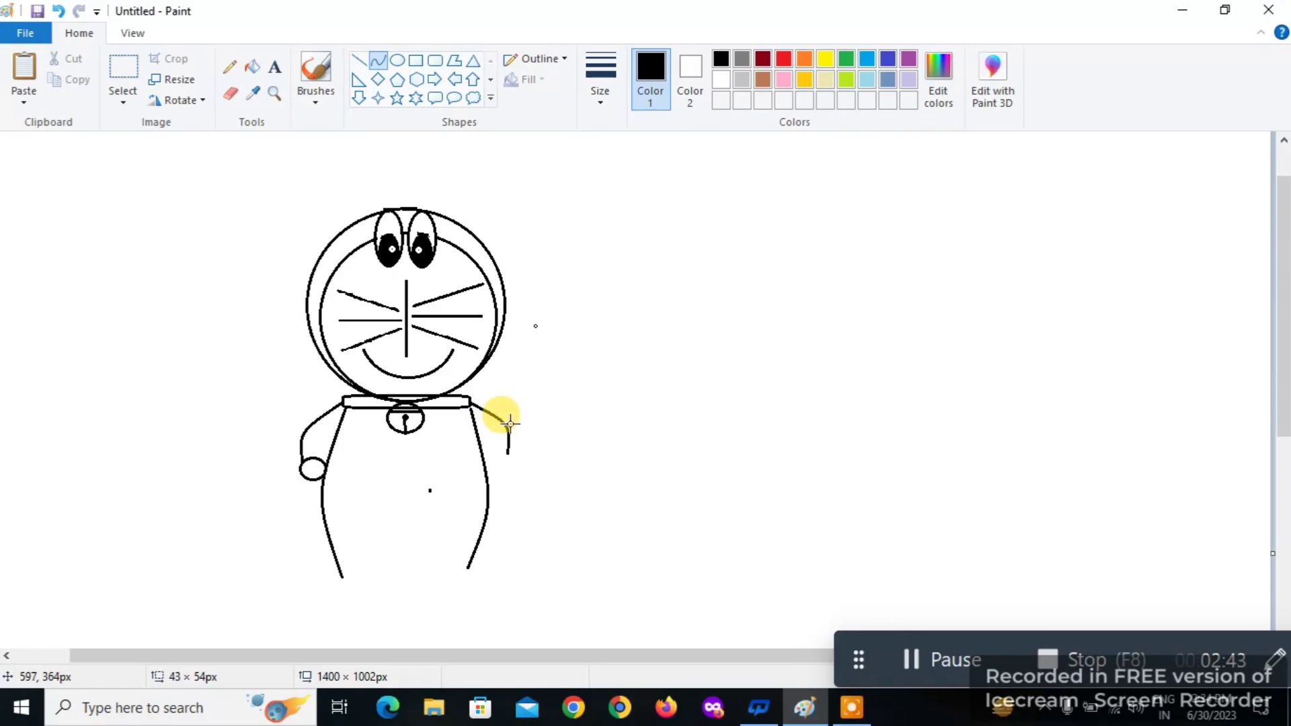
left_click_drag(507, 422, 495, 424)
left_click(538, 468)
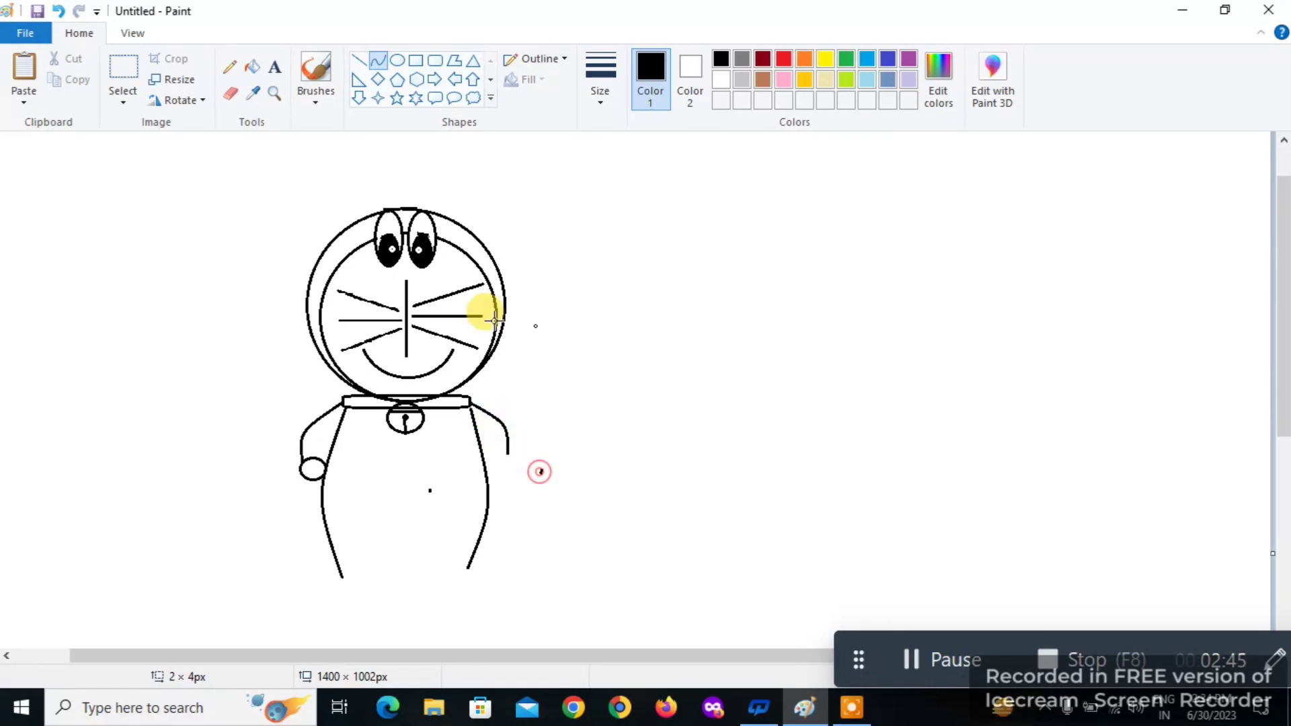
left_click_drag(486, 439, 511, 464)
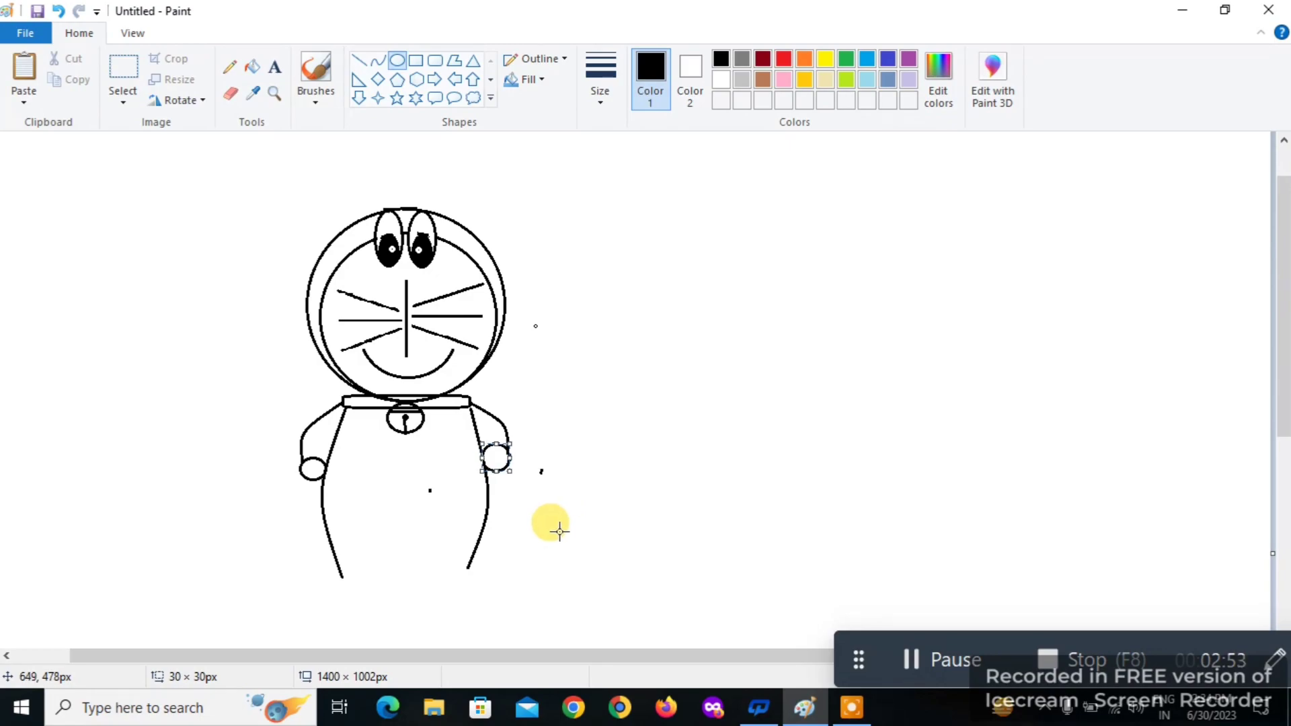
left_click(564, 527)
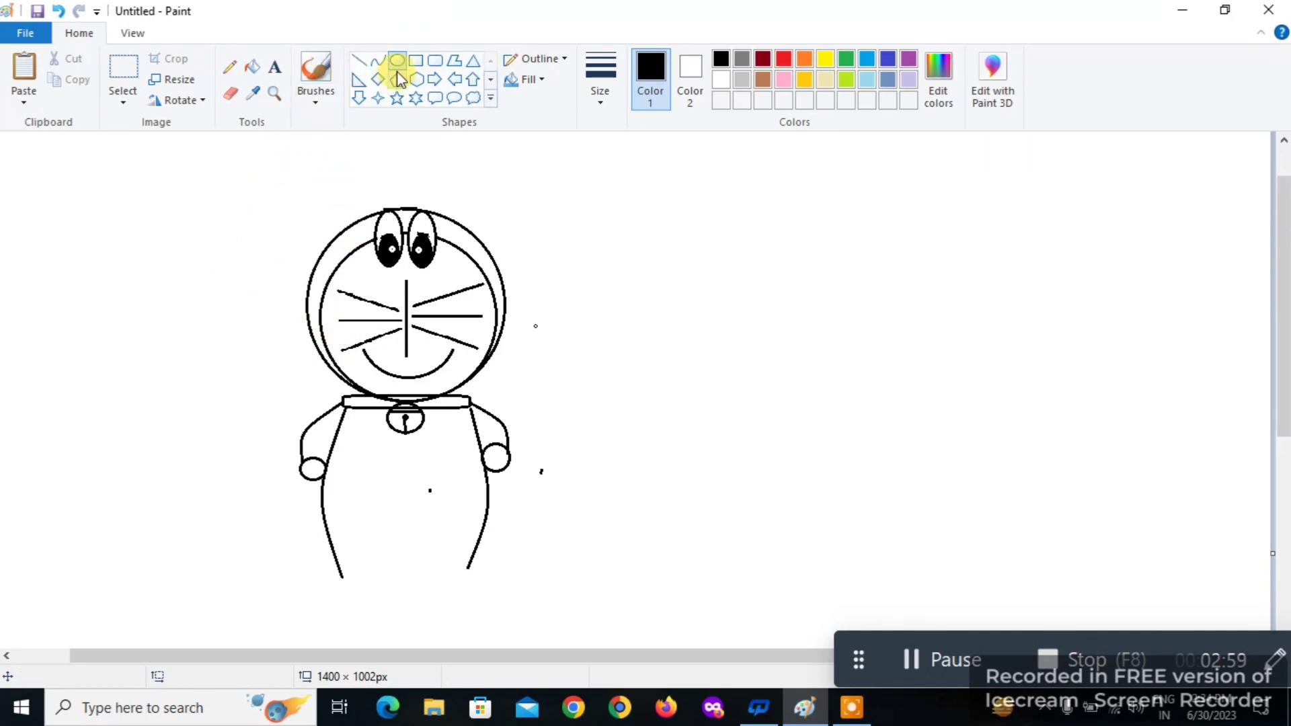
Draw an oval about 176 × 144 px in the empty area left of the body and delete its upper part.
left_click_drag(123, 365, 288, 499)
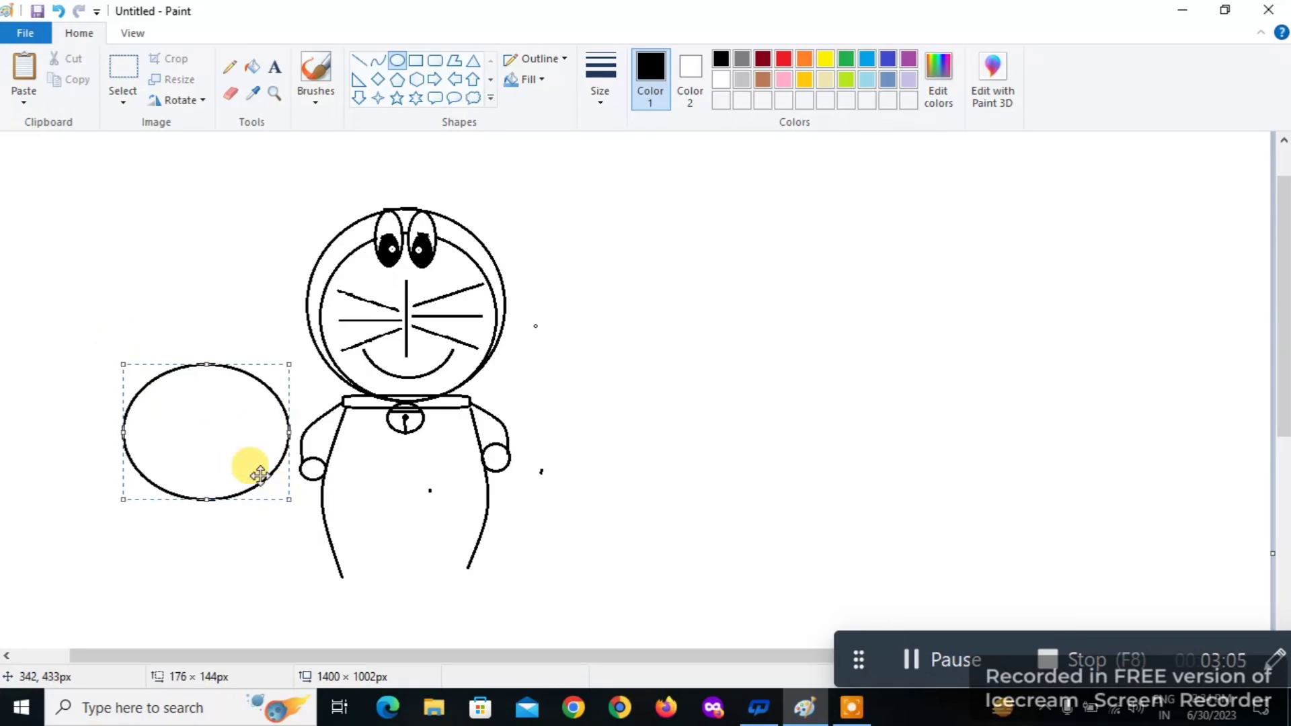
left_click(121, 276)
left_click(129, 76)
left_click_drag(113, 331, 281, 393)
key("Delete")
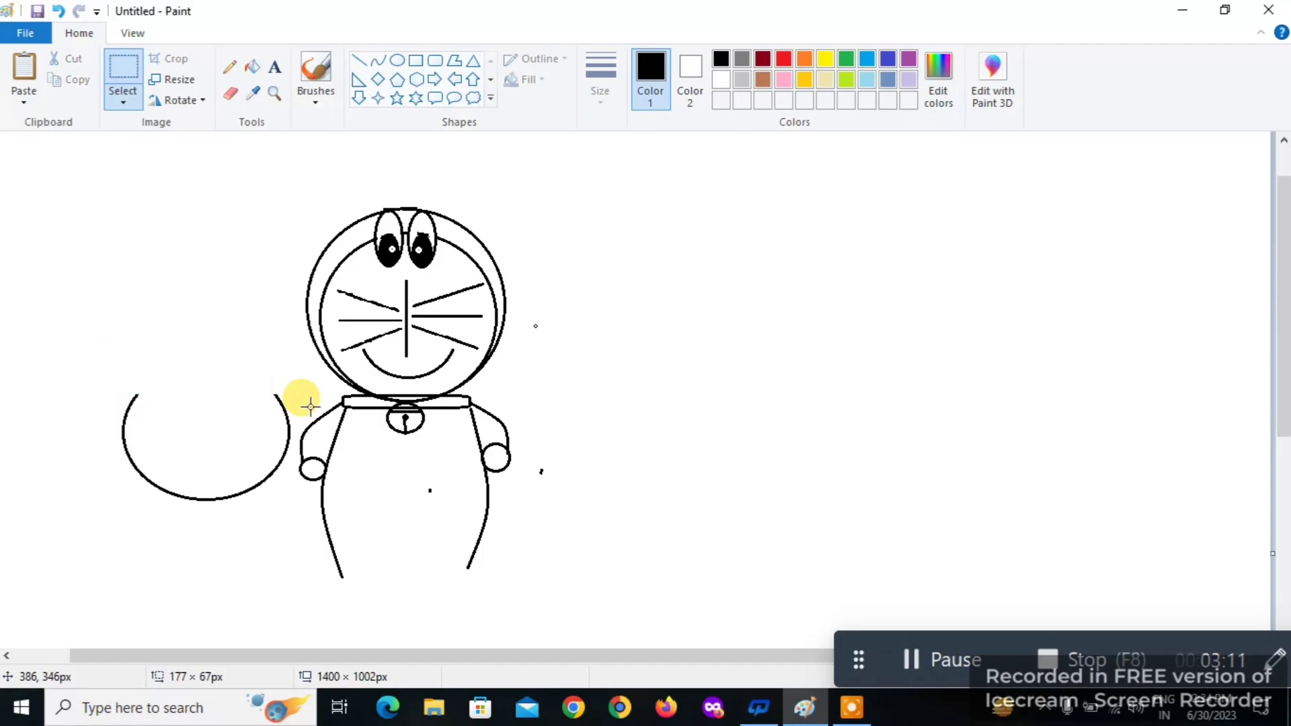
Close the cut oval with a horizontal line across its top and move the shape onto the body below the collar.
left_click(362, 61)
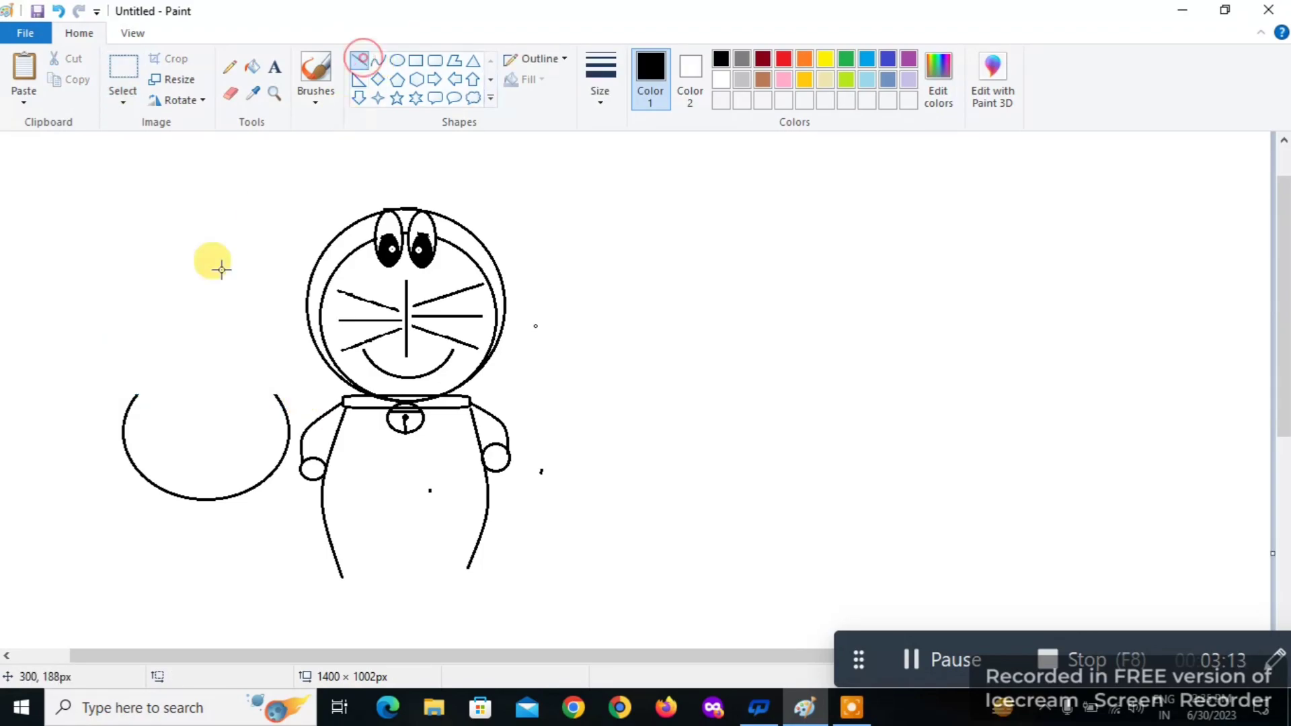
left_click_drag(135, 397, 281, 398)
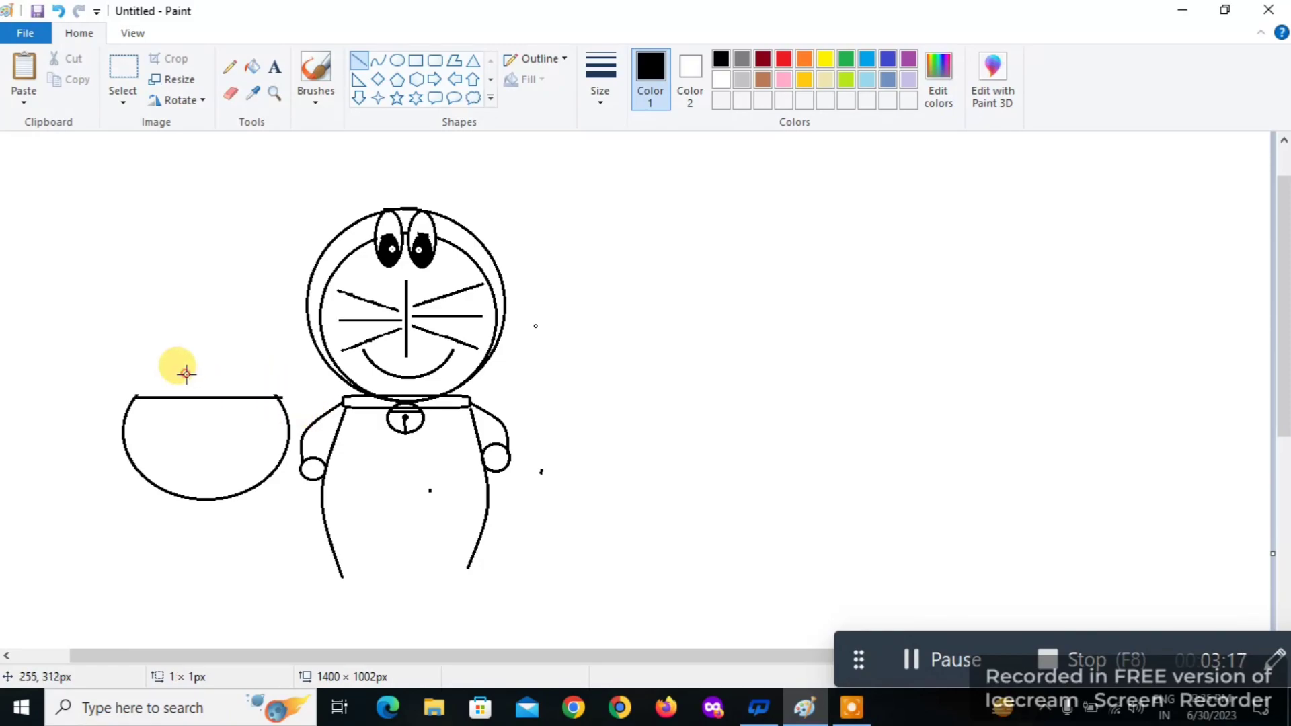
left_click(121, 69)
left_click_drag(76, 341, 292, 533)
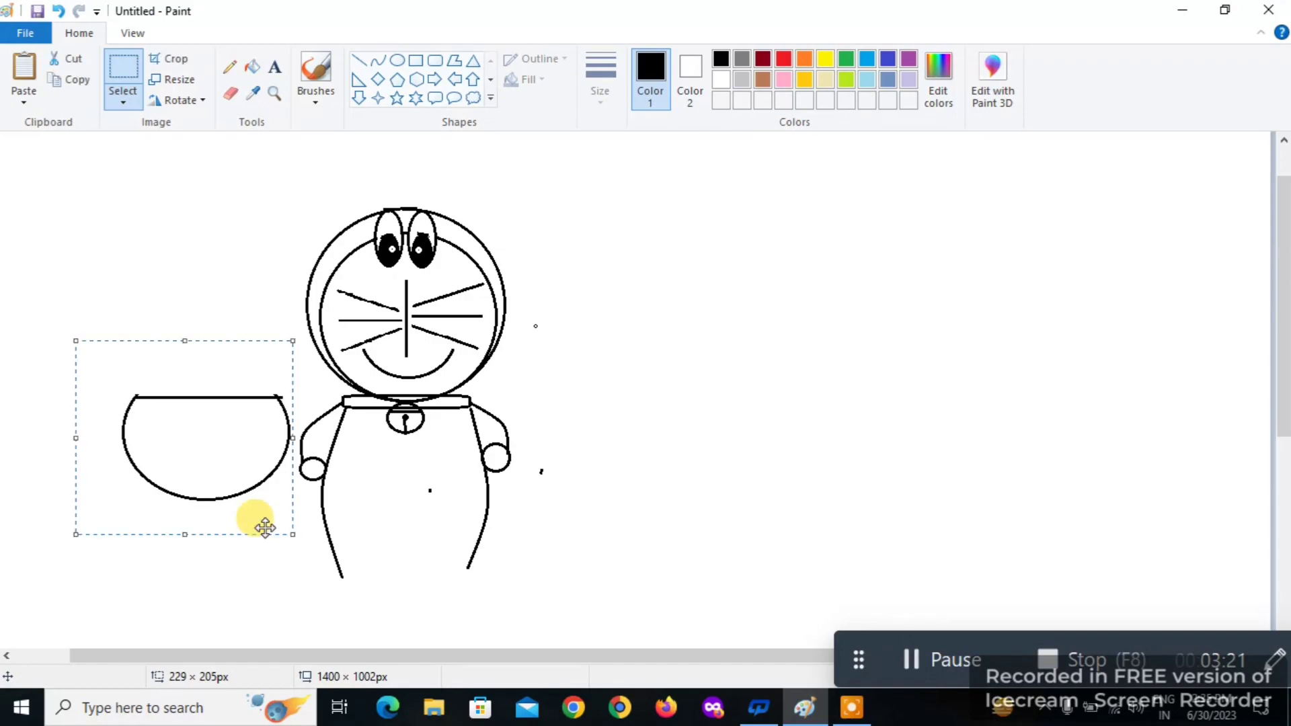
left_click_drag(216, 452, 406, 466)
Narrow the selected belly shape from both sides to fit the body, making the selection 192 px wide, and nudge it up against the collar.
left_click_drag(496, 455, 479, 455)
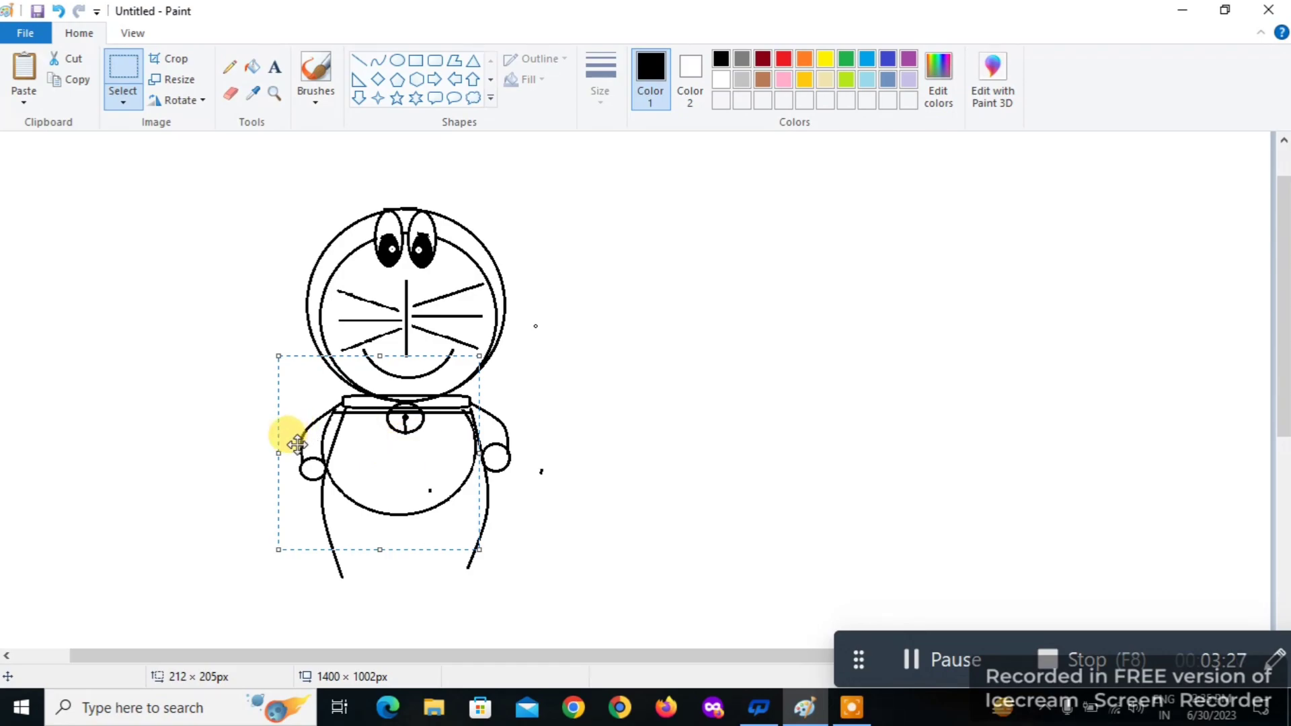
left_click_drag(279, 453, 297, 453)
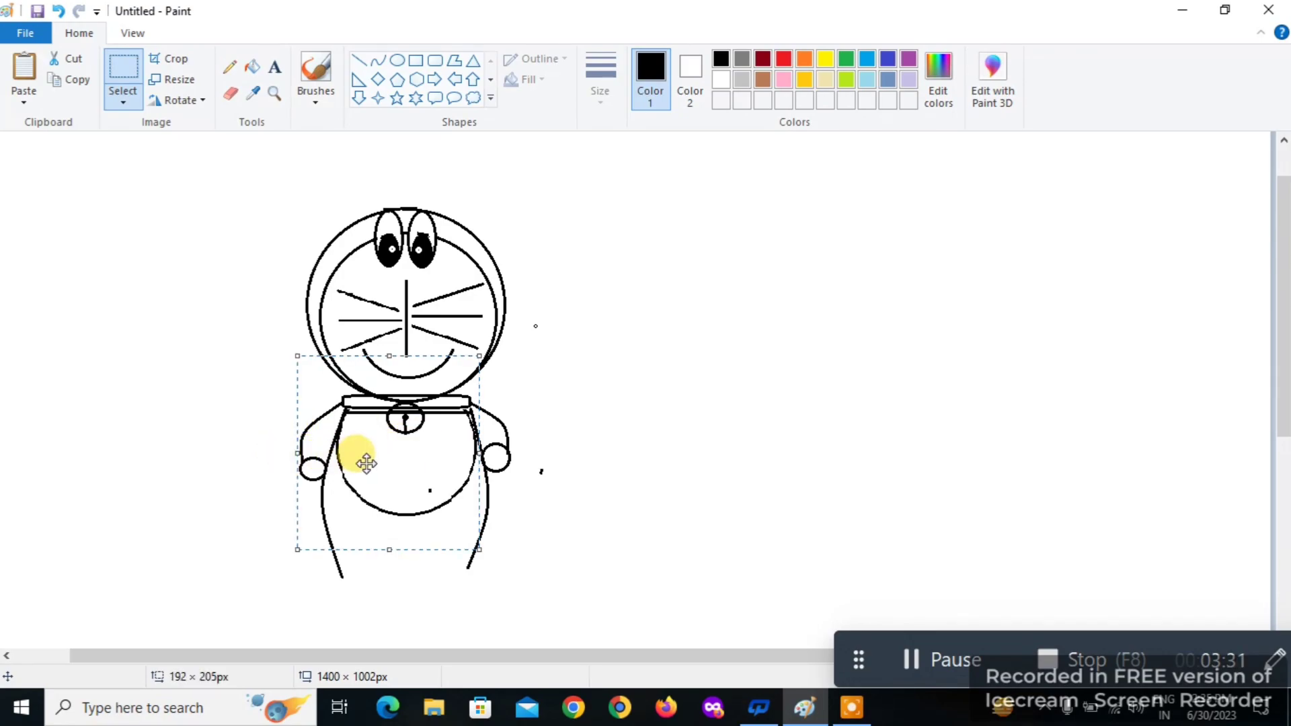
left_click_drag(421, 452, 425, 458)
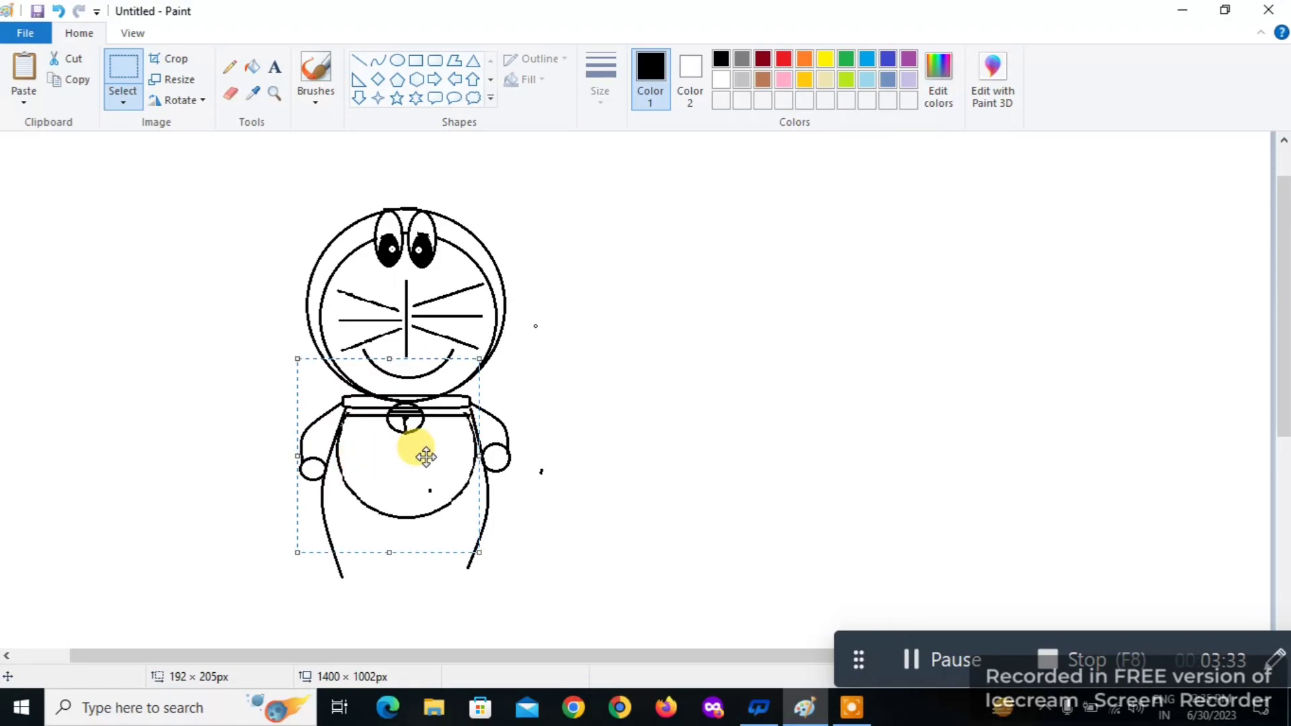
key("Up")
key("Up")
key("Up")
key("Up")
key("Up")
key("Up")
key("Up")
key("Up")
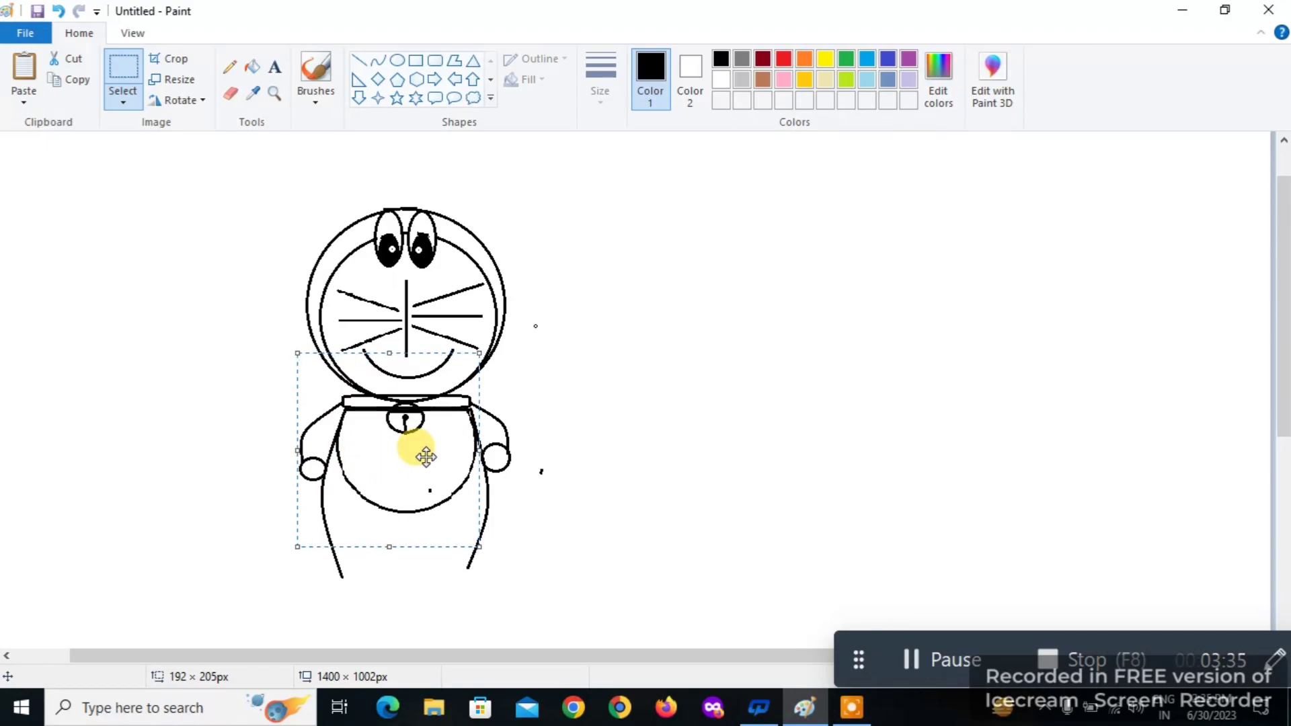
left_click(614, 418)
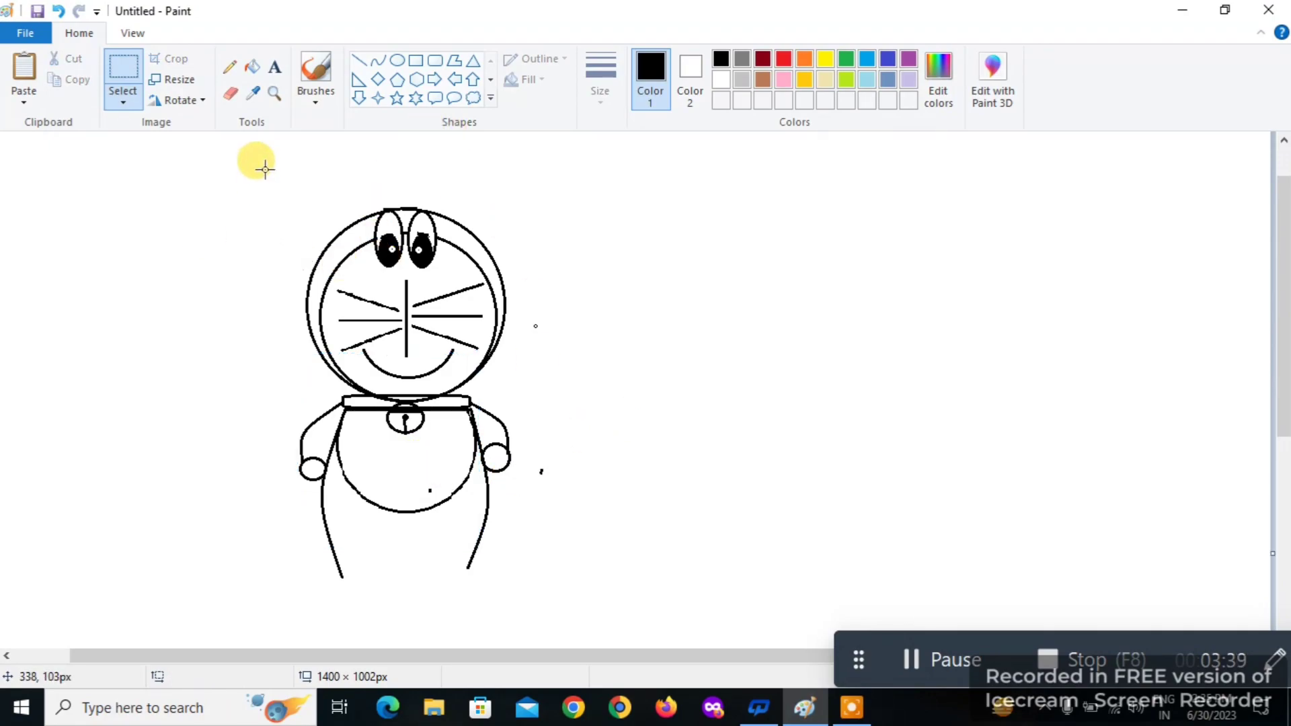
Draw a smaller, nearly round oval in the empty area left of the body and delete its upper part.
left_click(397, 60)
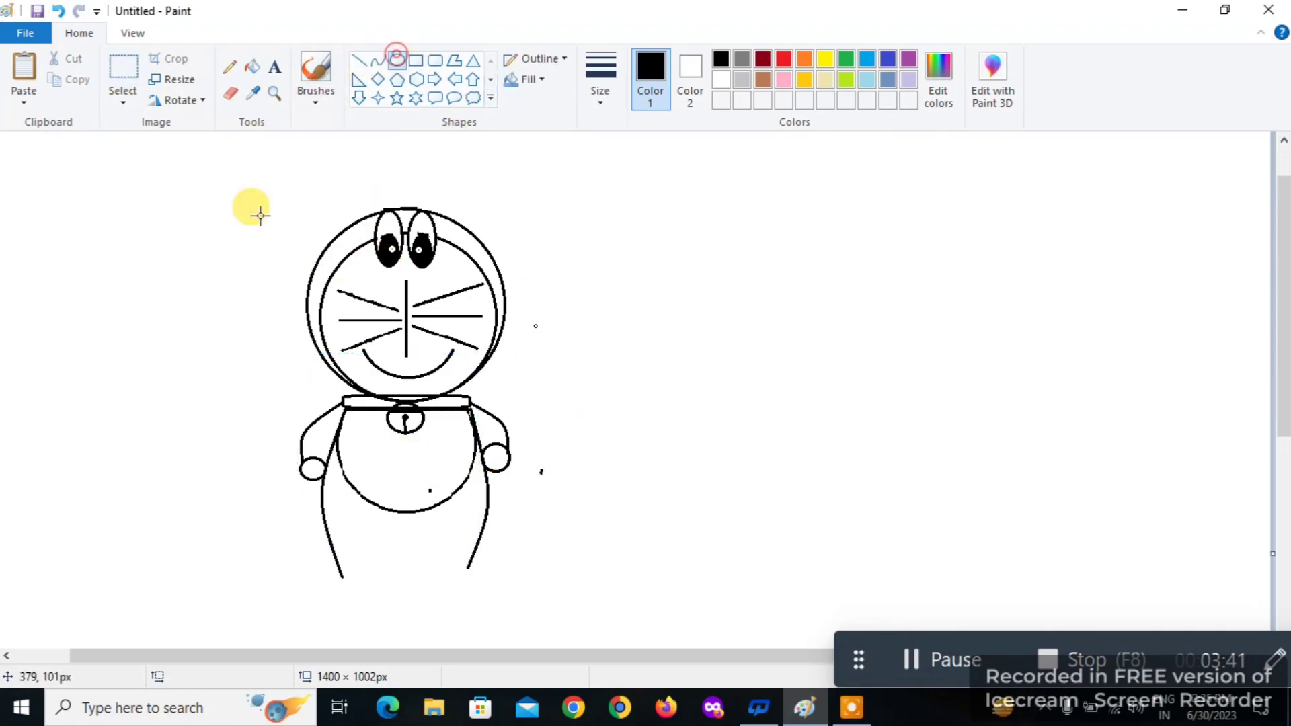
left_click_drag(71, 341, 179, 439)
left_click(183, 530)
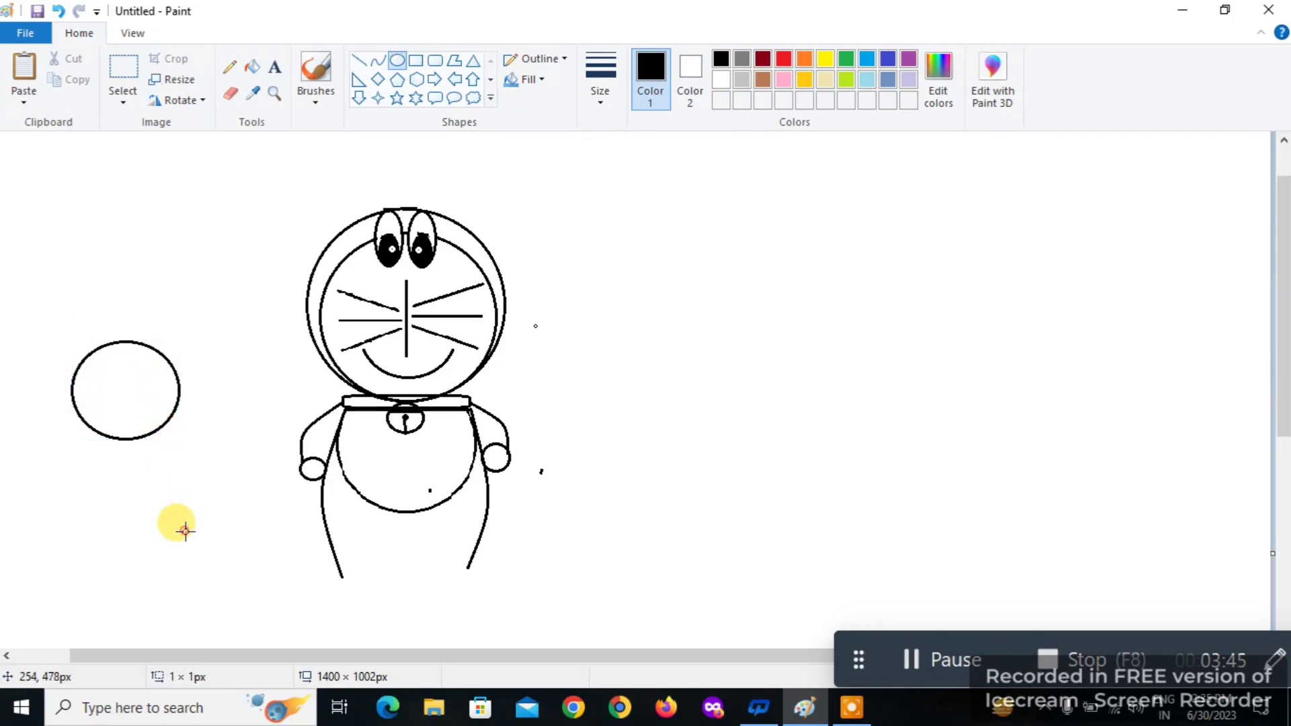
left_click(123, 67)
left_click_drag(48, 312, 223, 376)
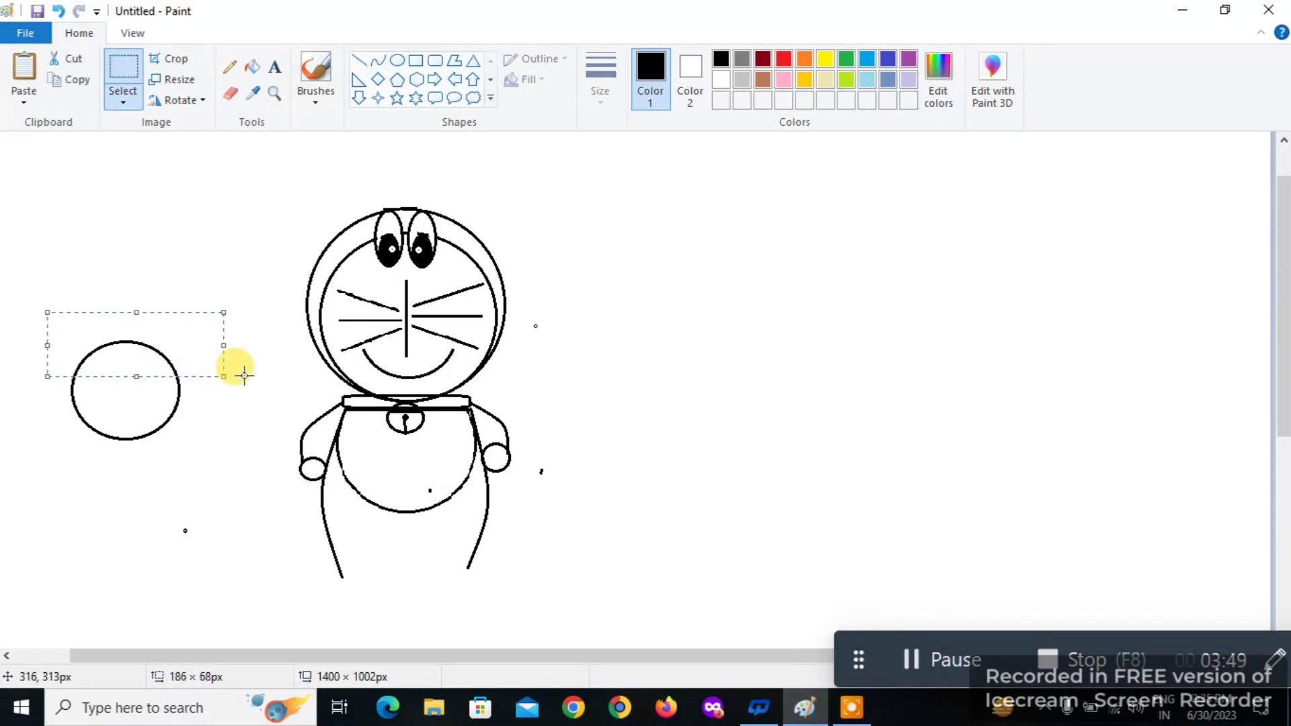
key("Delete")
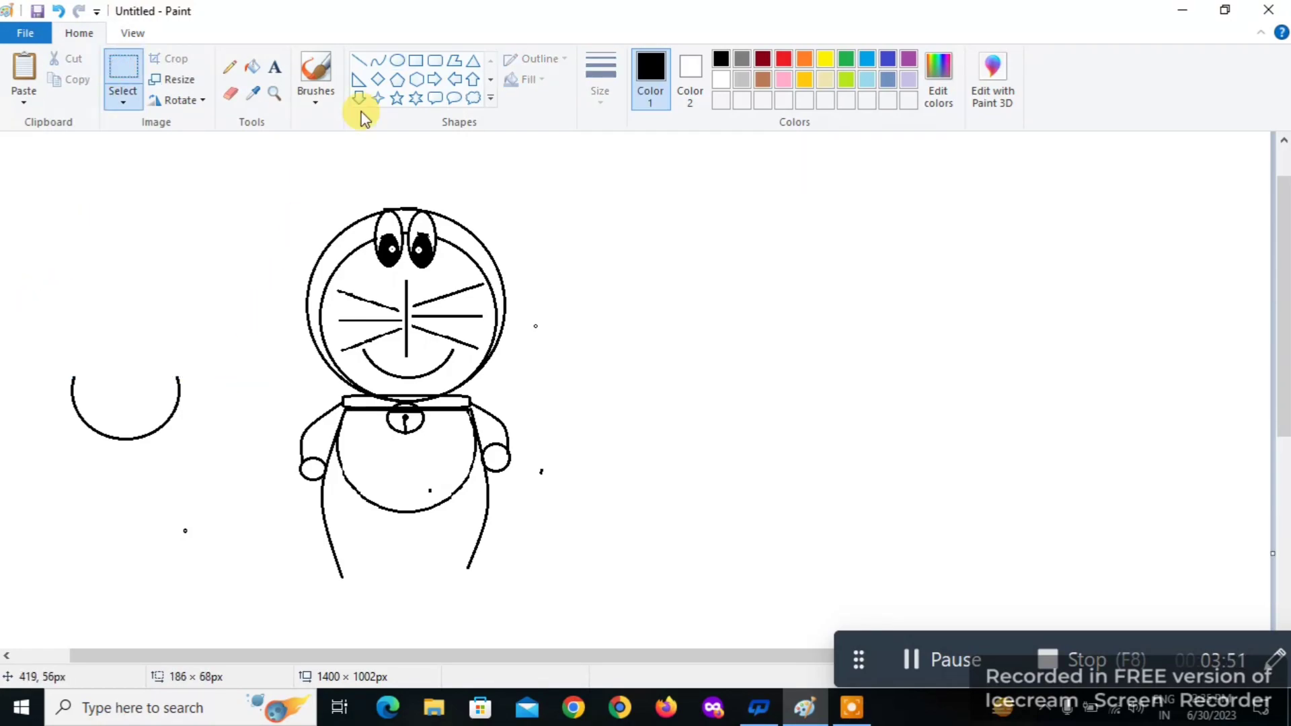
Close the small cut oval with a horizontal line about 109 px long and move it inside the belly shape as a pocket.
left_click(356, 60)
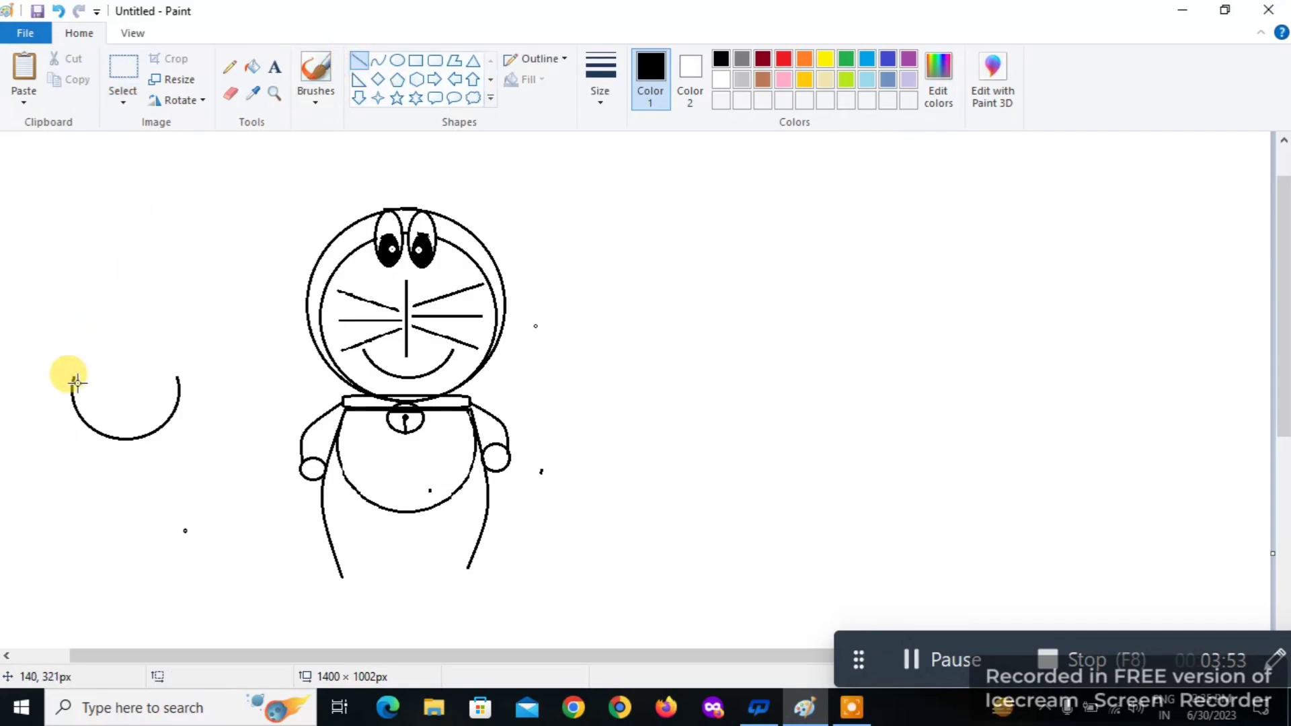
left_click_drag(75, 378, 177, 377)
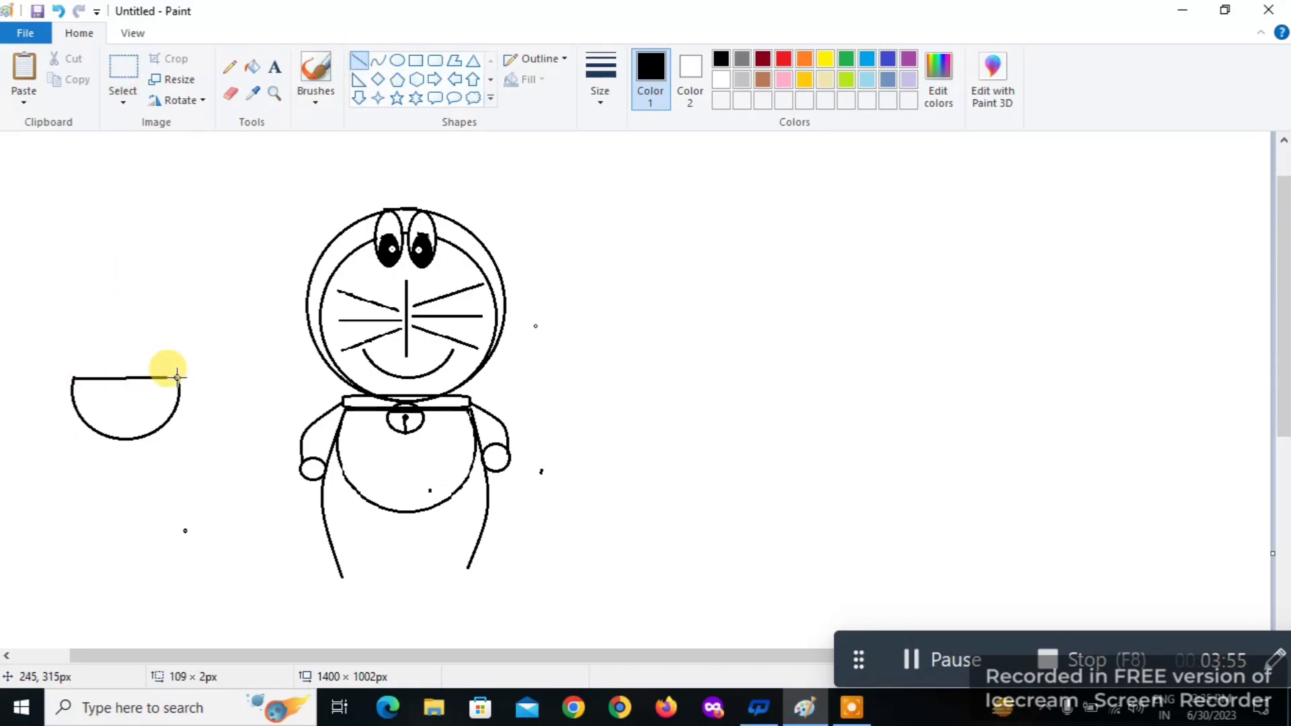
left_click(167, 489)
left_click(128, 65)
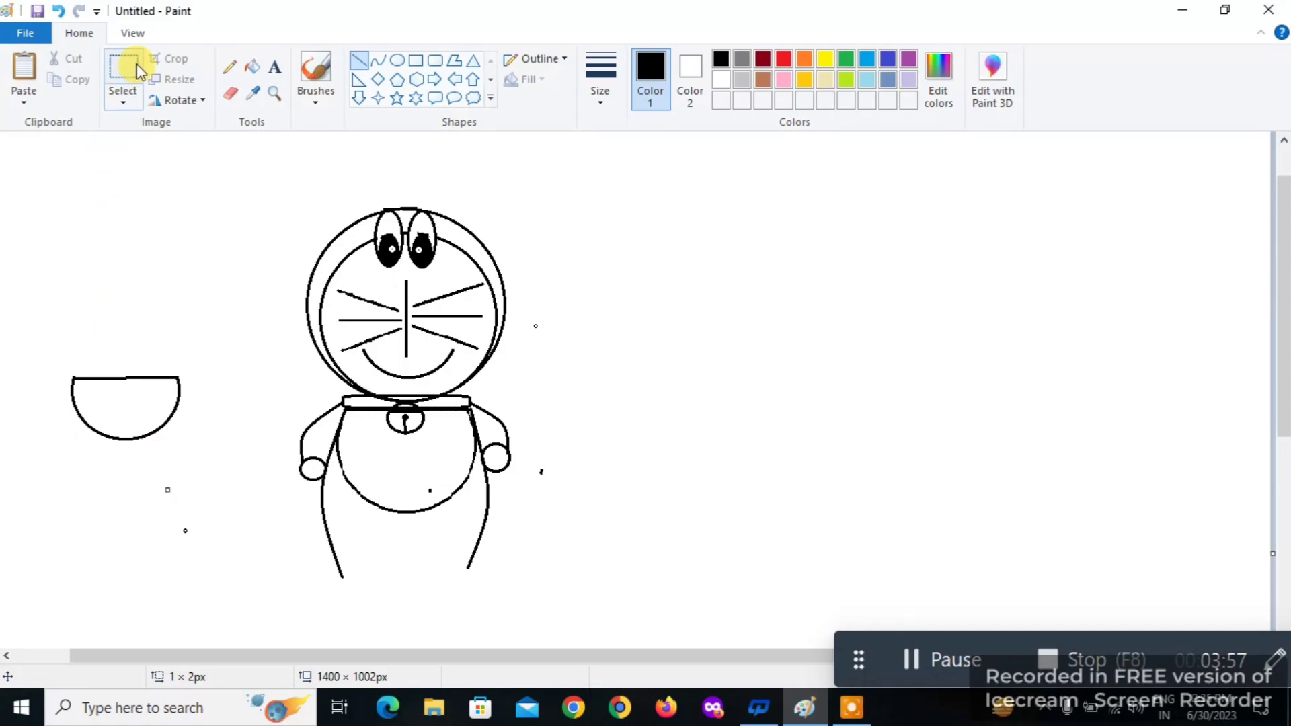
left_click_drag(29, 334, 222, 447)
left_click_drag(126, 421, 401, 487)
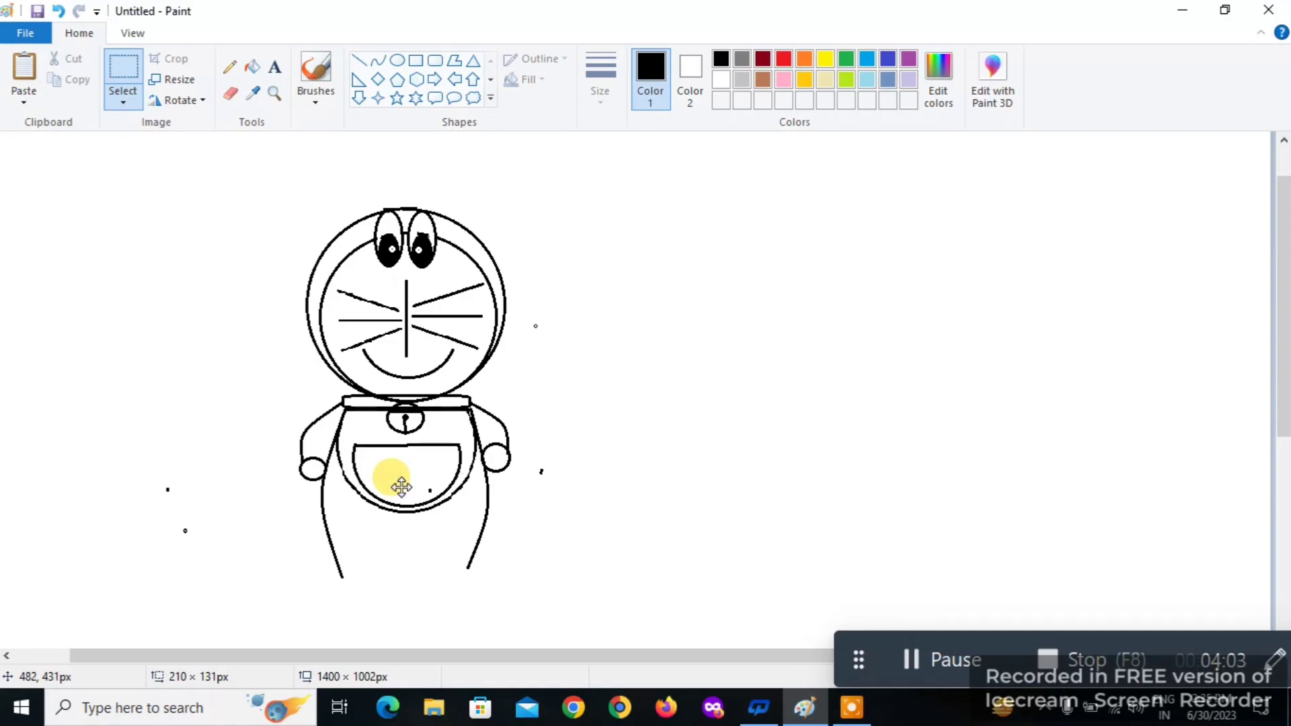
left_click(196, 439)
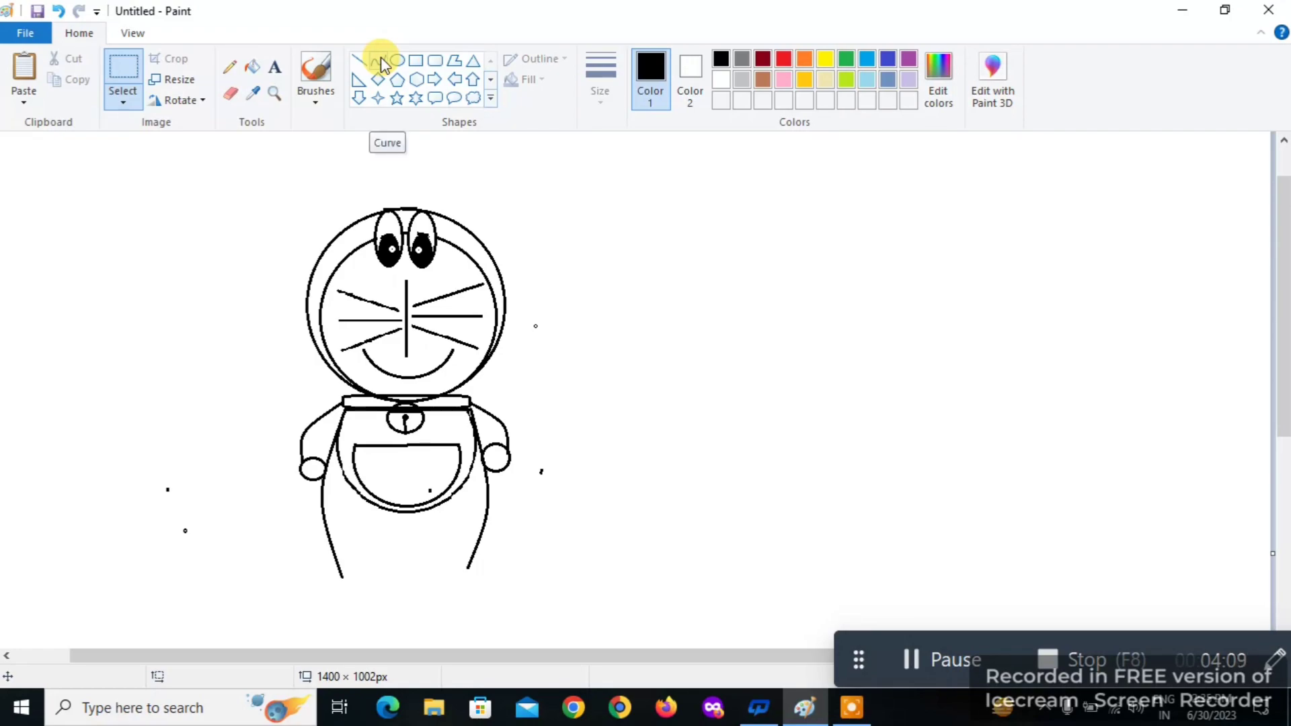
left_click(360, 61)
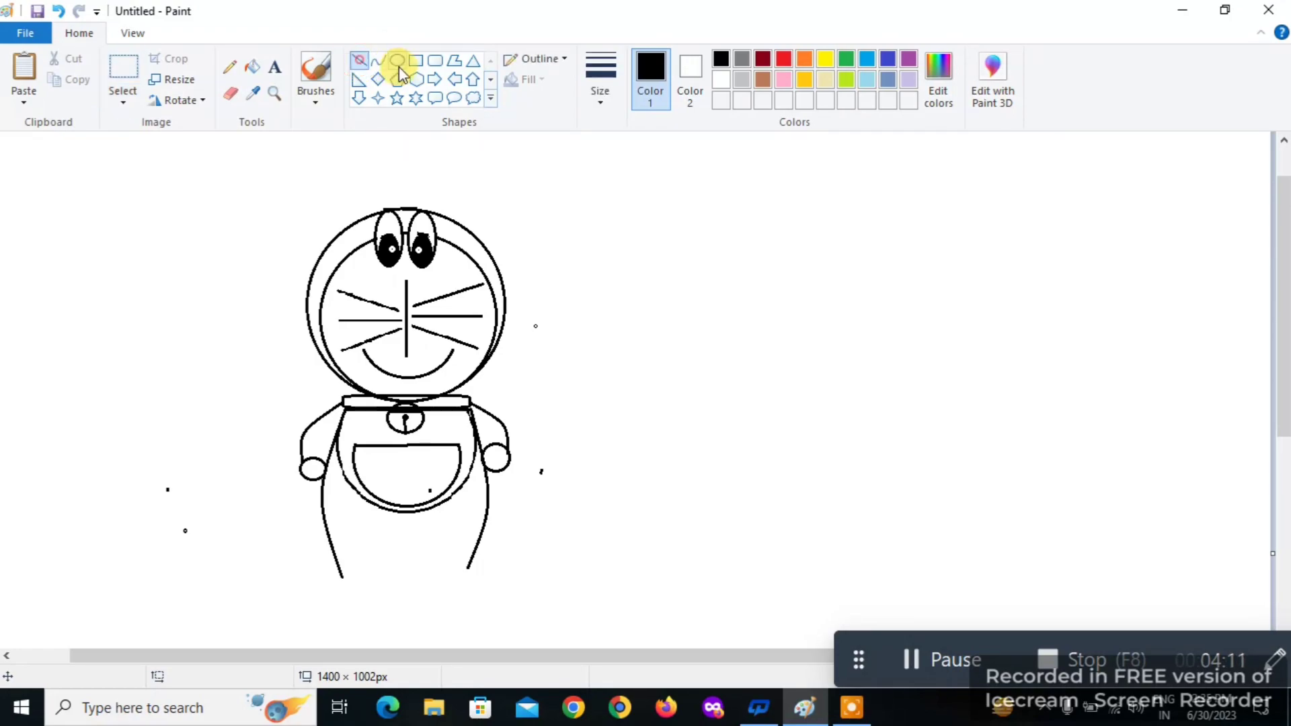
Draw a flat oval about 85 × 26 px under the body and move it into the empty area left of the figure.
left_click(397, 62)
left_click_drag(330, 574, 412, 597)
key("Left")
key("Left")
key("Left")
key("Left")
key("Left")
key("Left")
key("Left")
key("Left")
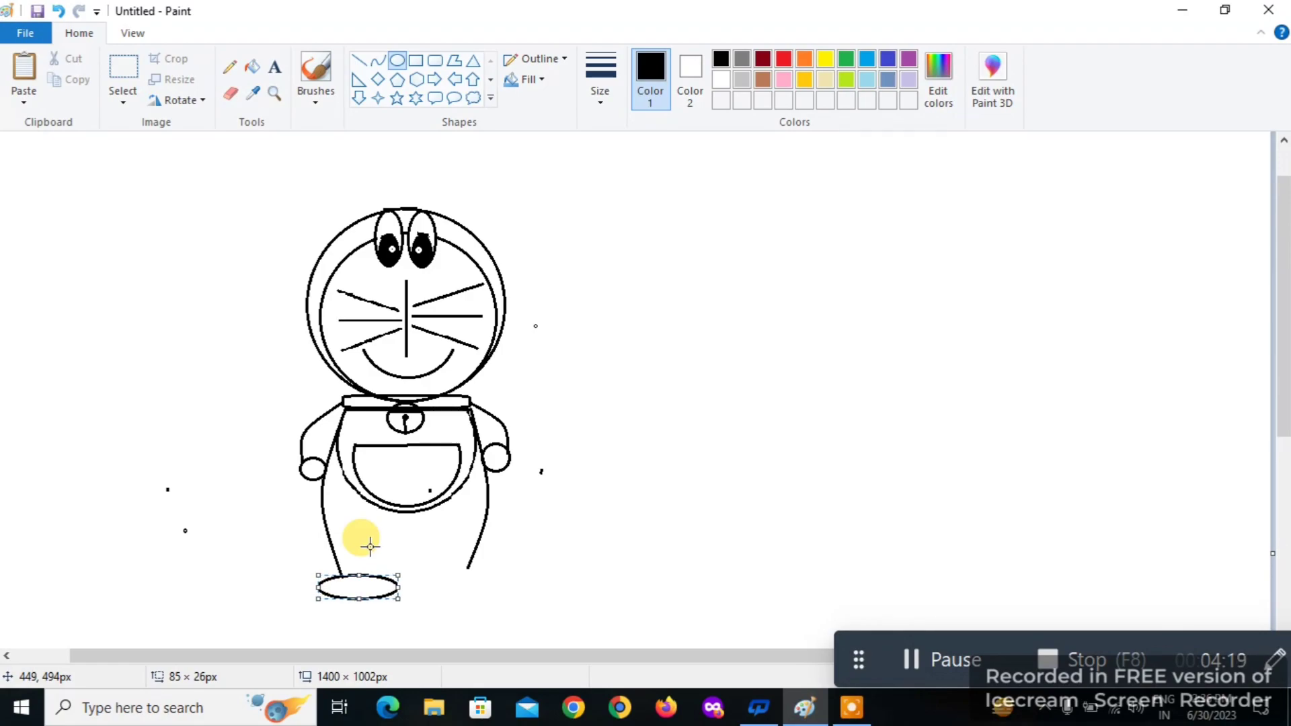
key("Left")
key("Left")
key("Left")
key("Left")
key("Left")
key("Left")
key("Left")
key("Left")
key("Left")
key("Left")
key("Left")
key("Left")
key("Left")
key("Left")
key("Left")
key("Left")
key("Left")
key("Left")
key("Left")
key("Left")
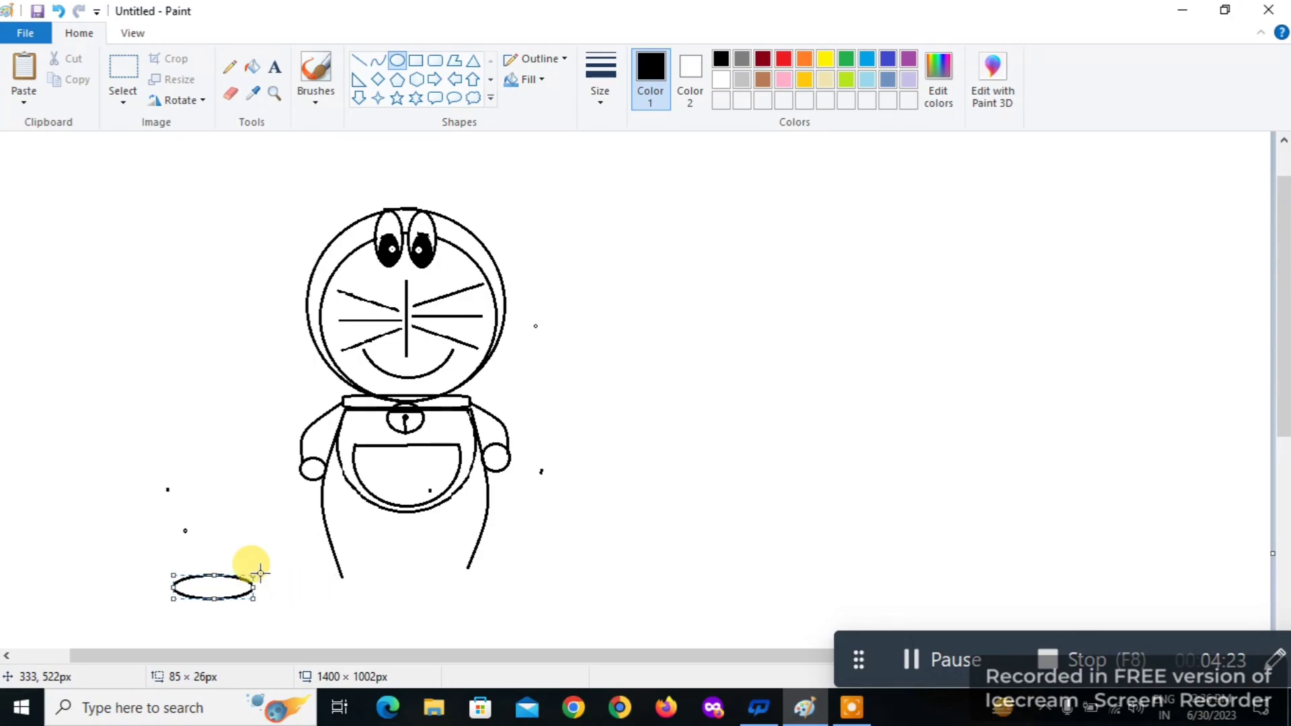
Copy the flat oval and place the duplicate directly to its left so the two ovals touch end to end.
left_click(125, 67)
left_click_drag(150, 553, 290, 629)
left_click(69, 81)
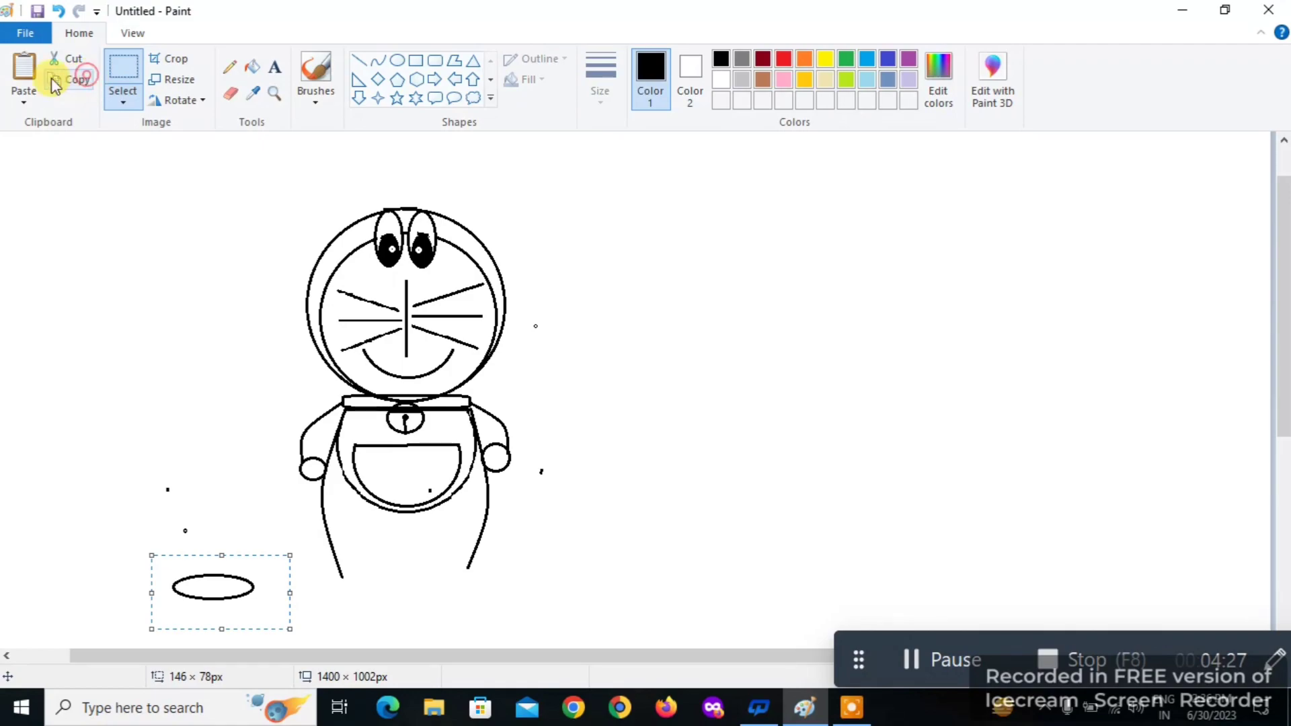
left_click(24, 71)
left_click_drag(29, 161, 103, 582)
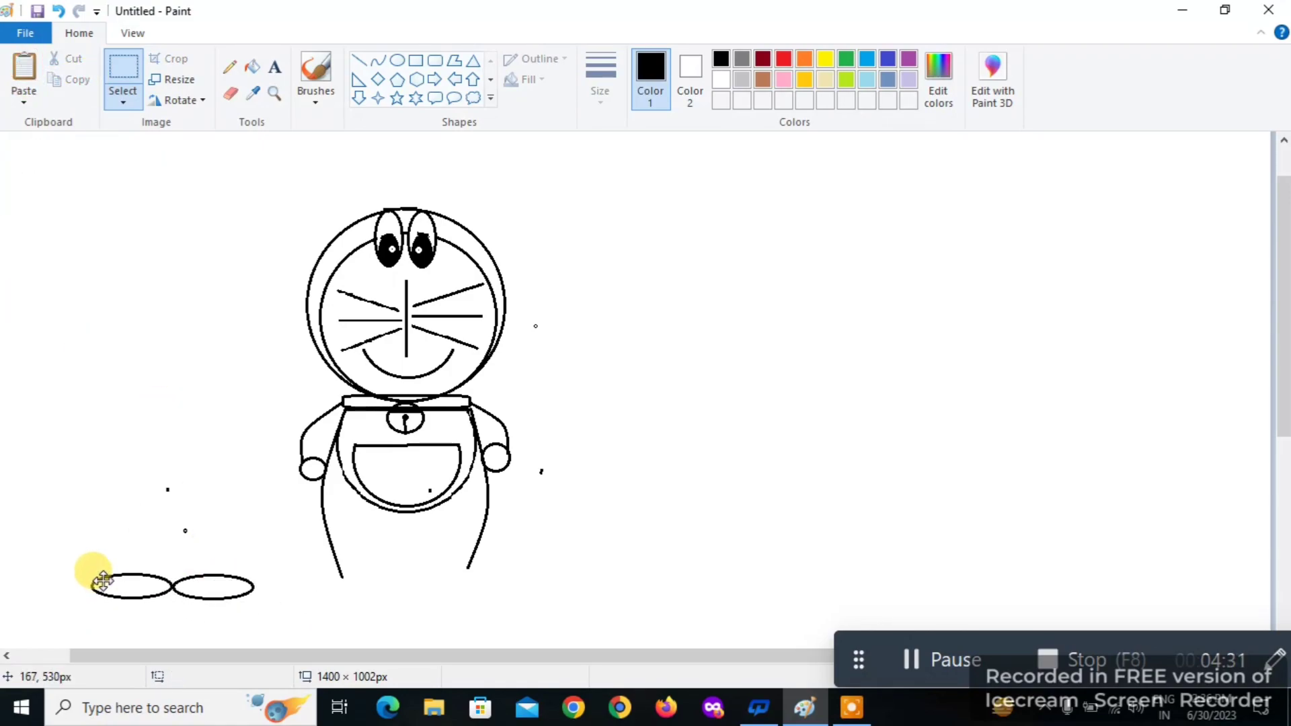
Move the pair of ovals together under the body as the cat's feet.
left_click(58, 516)
left_click_drag(72, 539, 299, 630)
left_click_drag(176, 589, 385, 578)
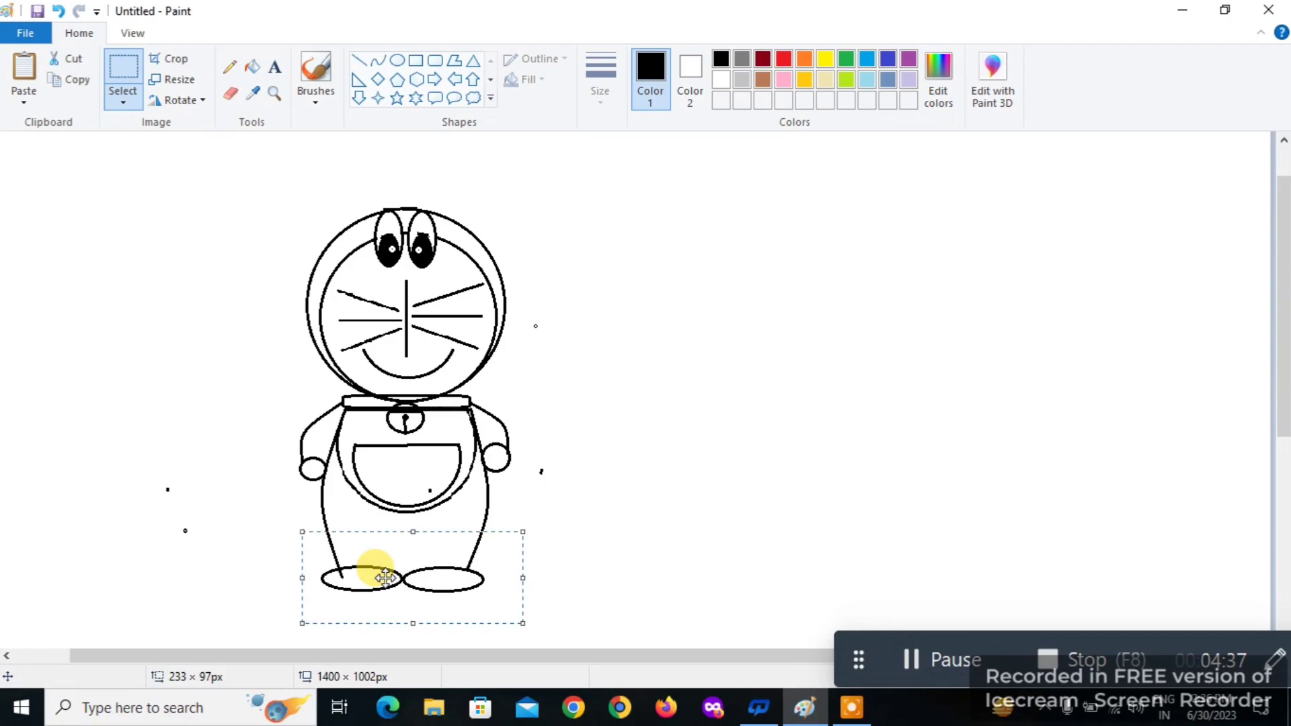
left_click(575, 475)
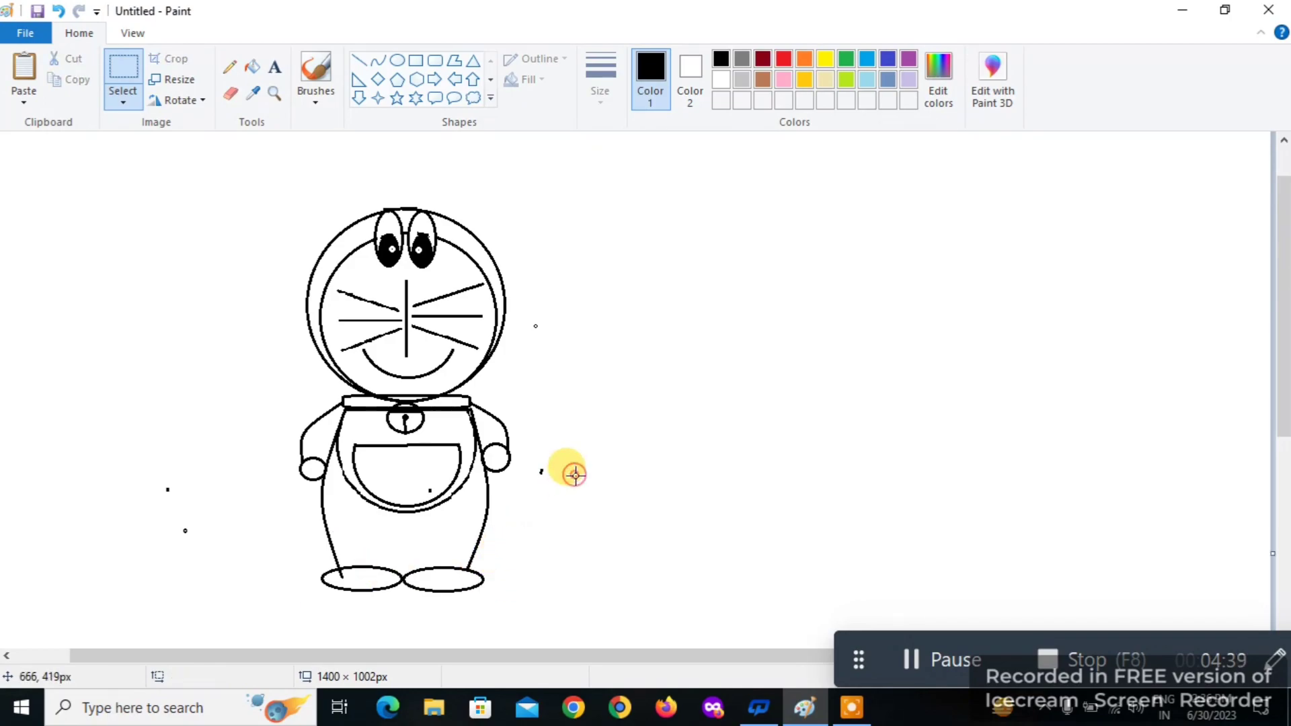
Separate the legs with a short vertical line rising from between the feet, capped by a small horizontal line.
left_click(357, 60)
mouse_move(401, 544)
left_mouse_down()
mouse_move(407, 582)
mouse_move(396, 541)
mouse_move(408, 541)
left_mouse_up()
left_click(504, 488)
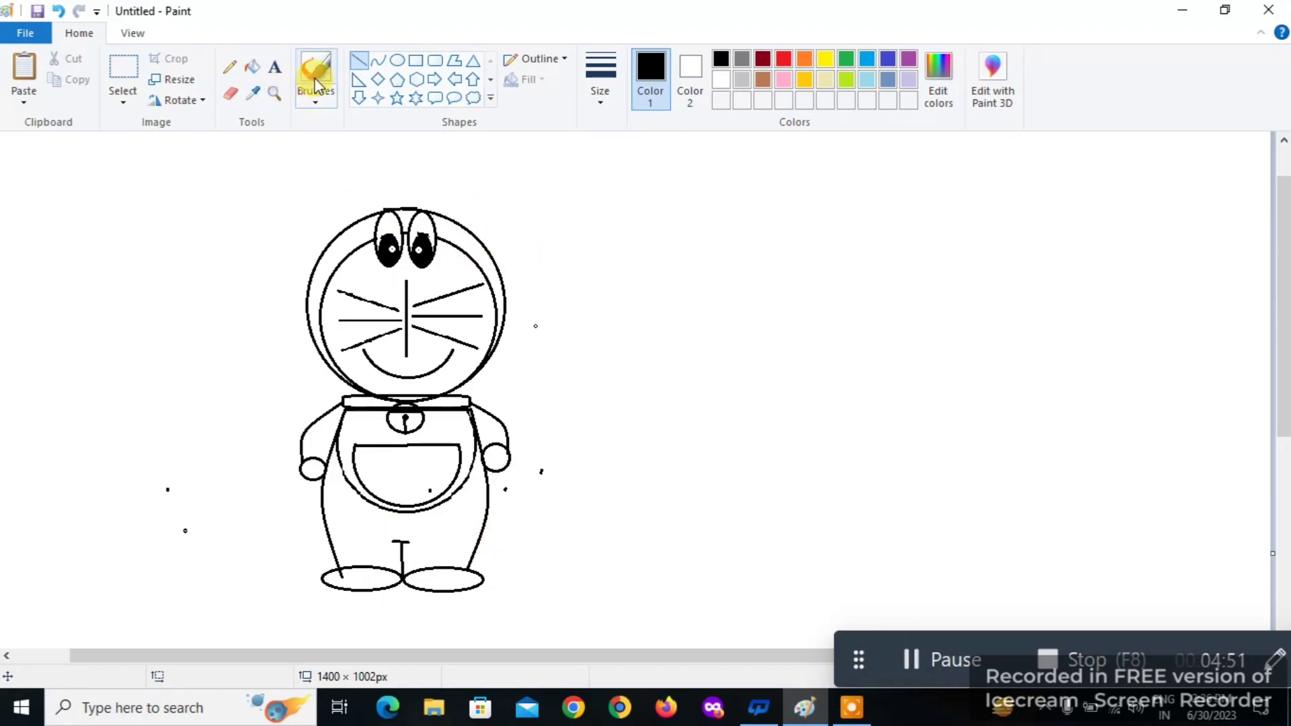
Fill the head band around the face, the gap between the eyes, both arms and the lower body with bright blue.
left_click(254, 67)
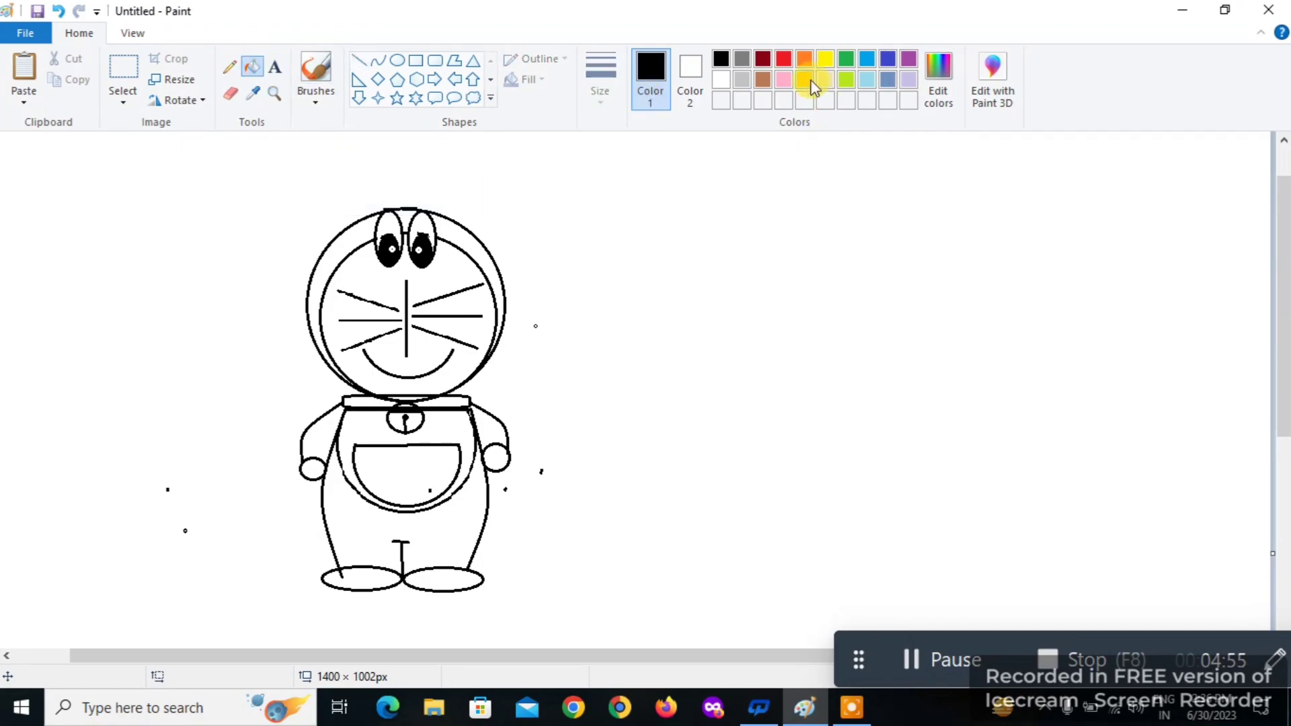
left_click(865, 60)
left_click(351, 243)
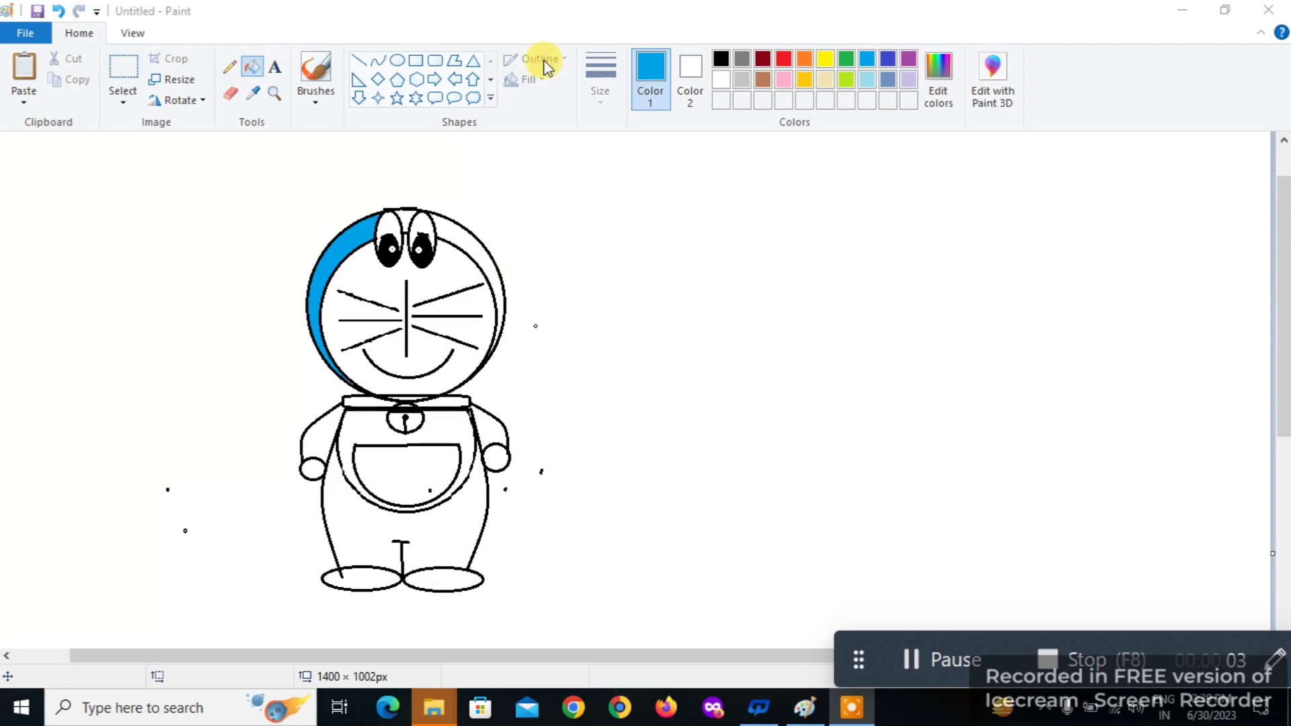
left_click(461, 231)
left_click(410, 216)
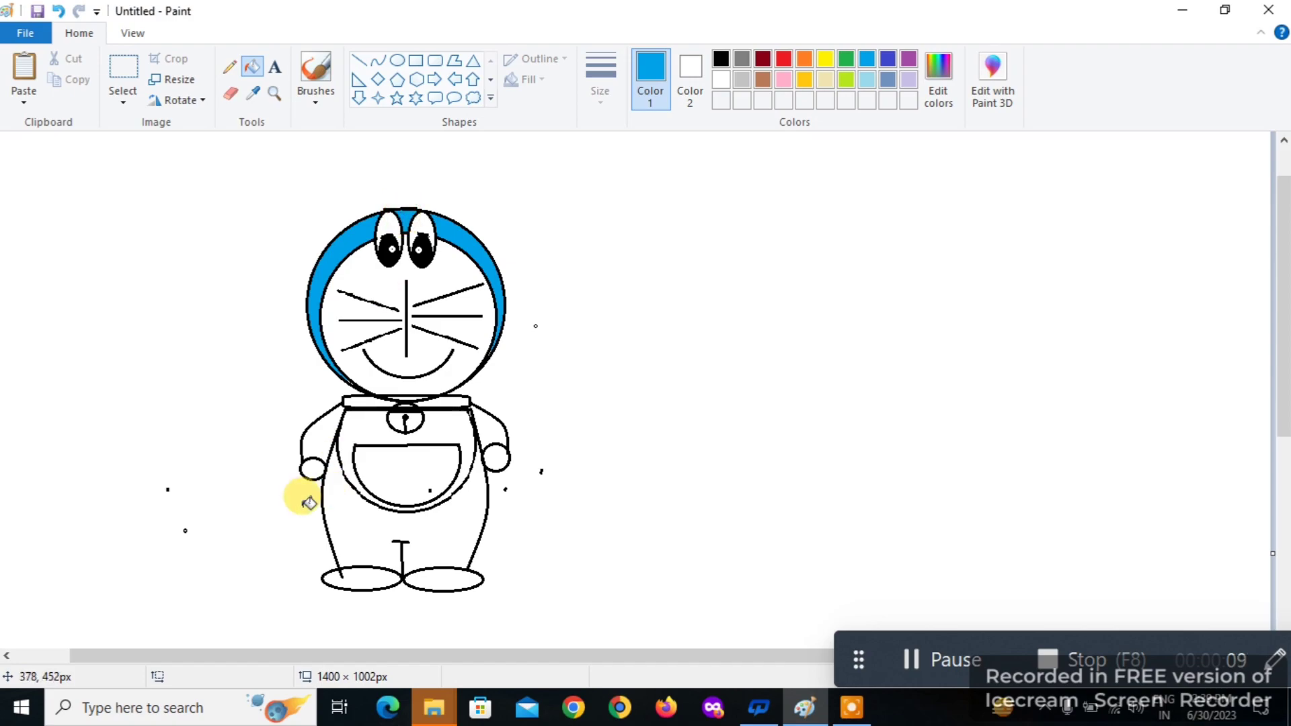
left_click(322, 447)
left_click(480, 443)
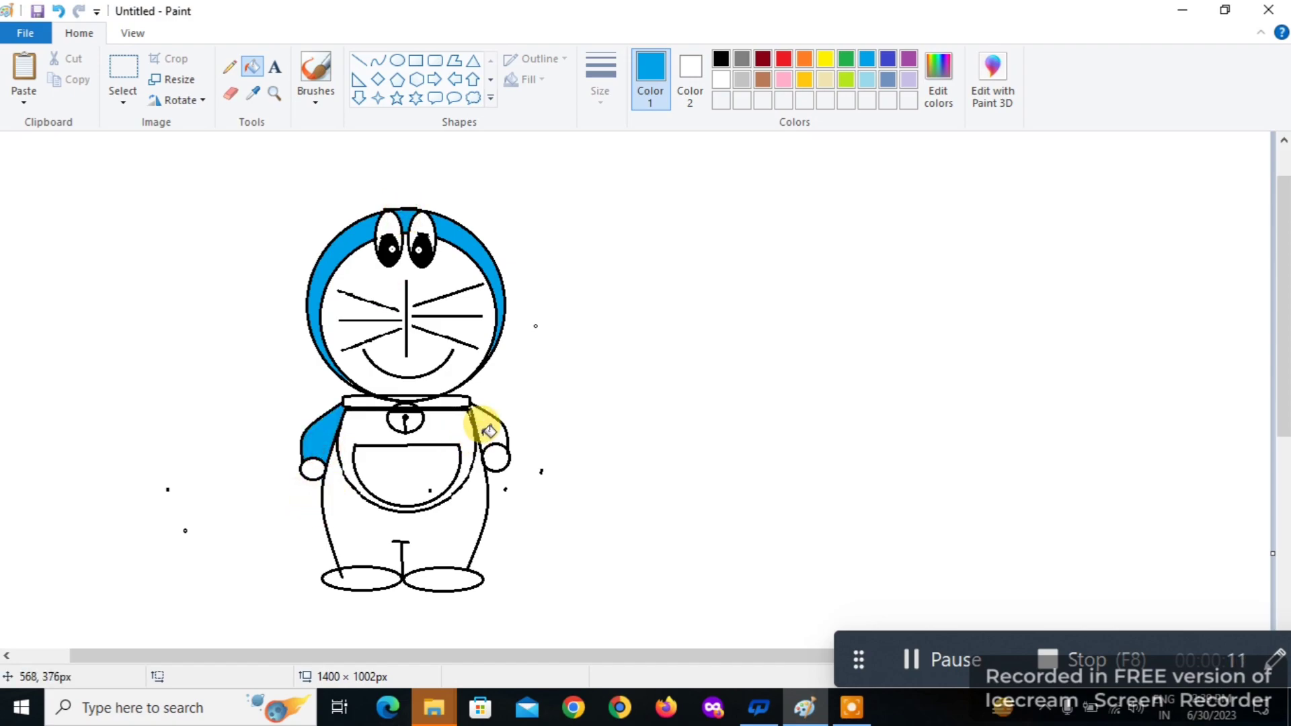
left_click(360, 521)
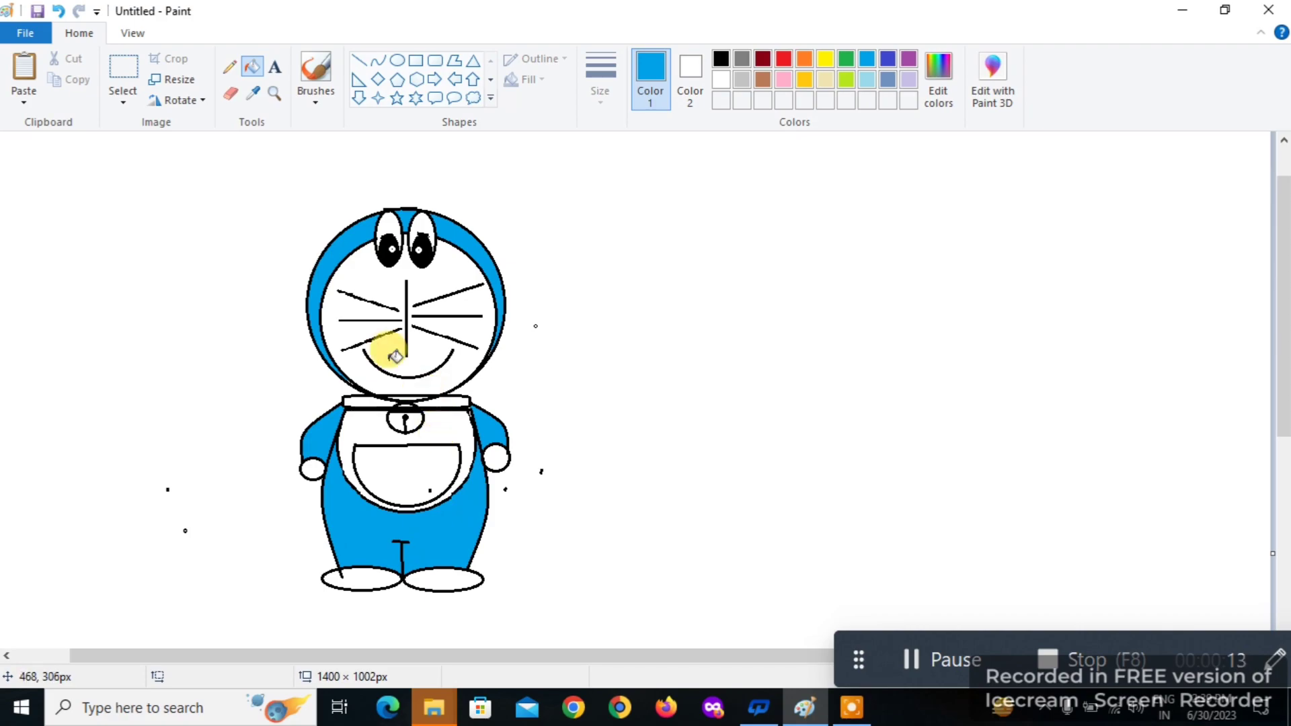
Fill the collar with red and the bell with yellow.
left_click(784, 60)
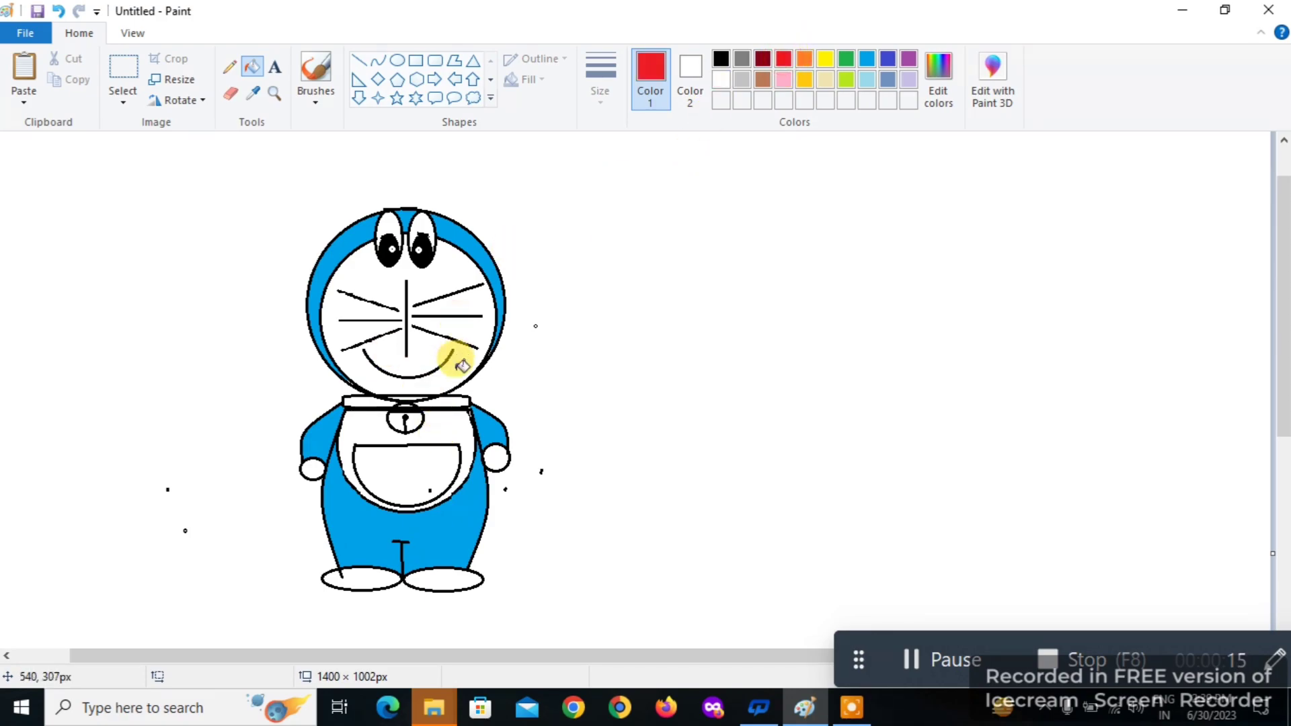
left_click(452, 401)
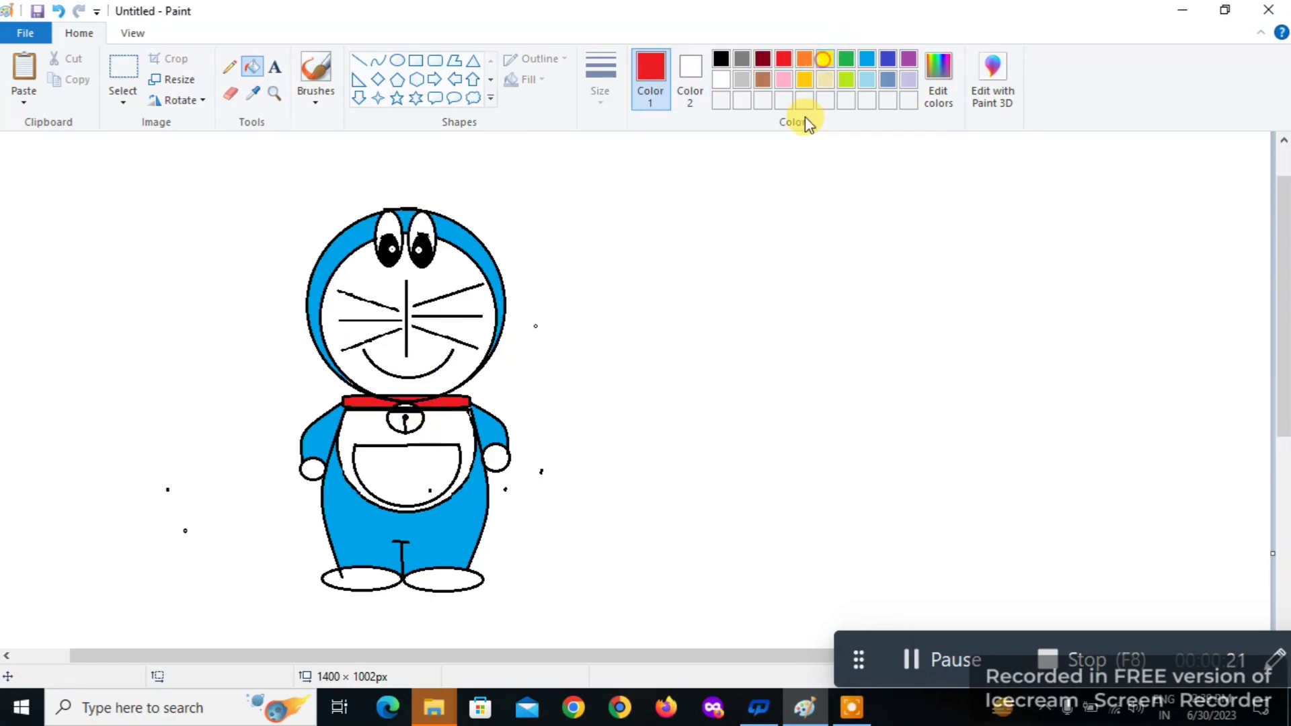
left_click(415, 419)
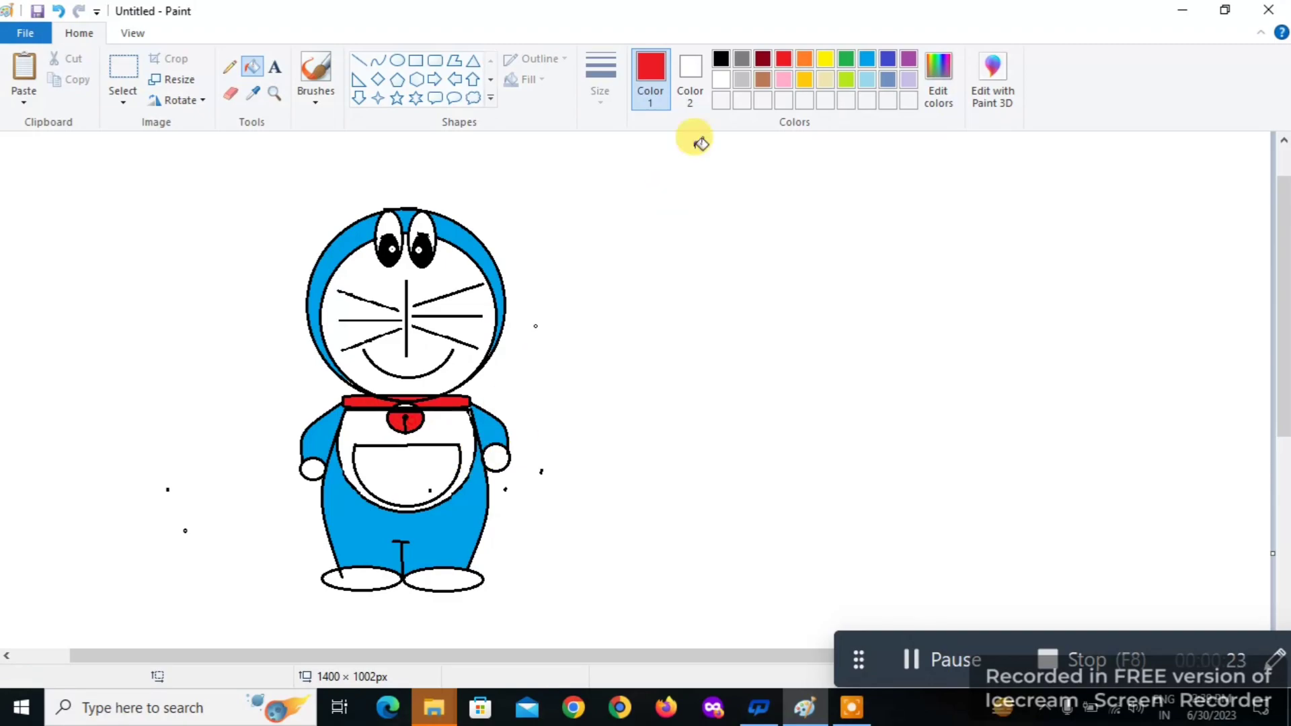
left_click(826, 61)
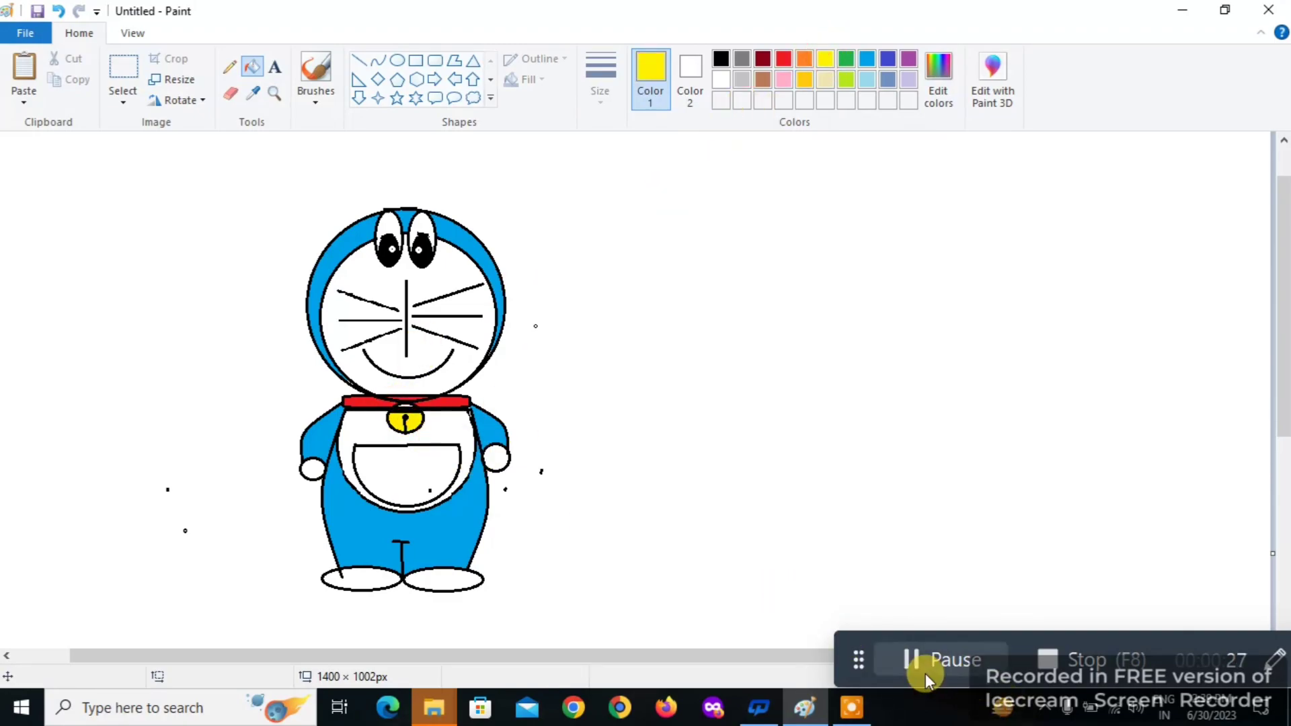
Copy the whole colored cat and place the duplicate to the right of the original.
left_click(132, 76)
left_click_drag(209, 150, 602, 612)
left_click(123, 87)
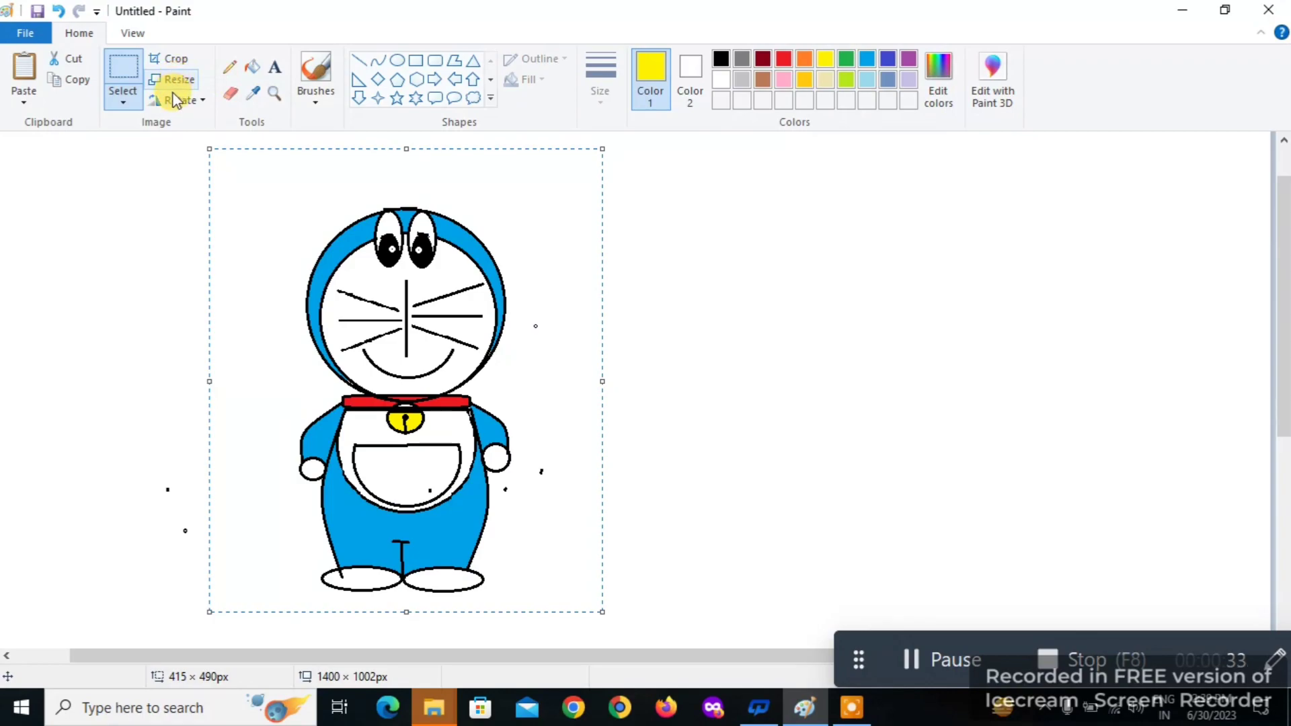
left_click(86, 80)
left_click(24, 71)
left_click_drag(144, 311, 578, 320)
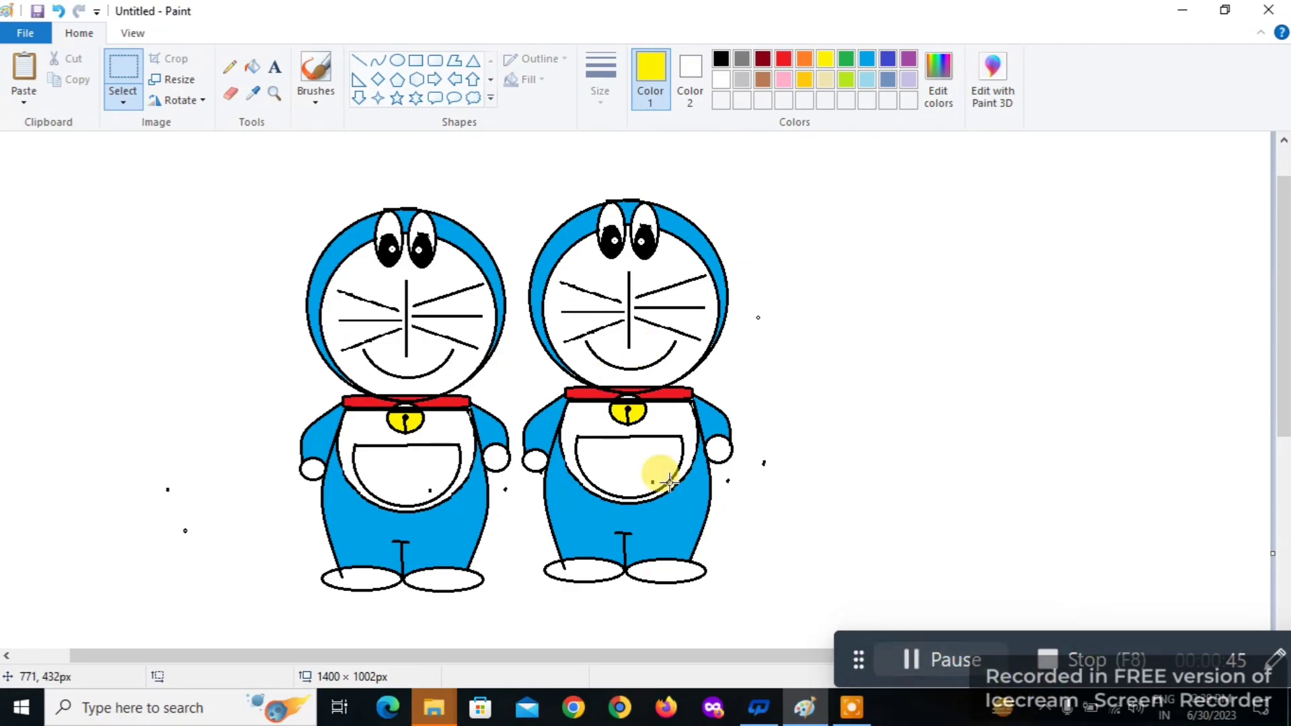
left_click(919, 653)
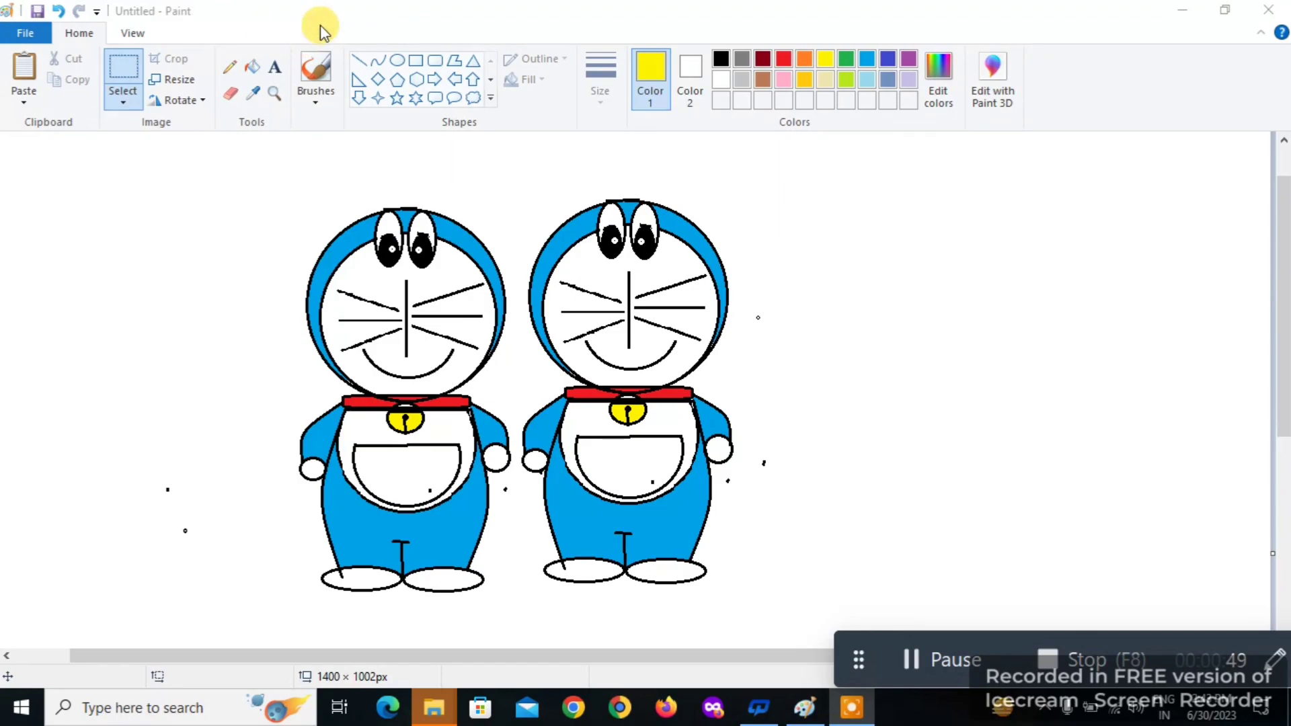
Draw a small black-outlined circle in the empty area left of the cats.
left_click(398, 63)
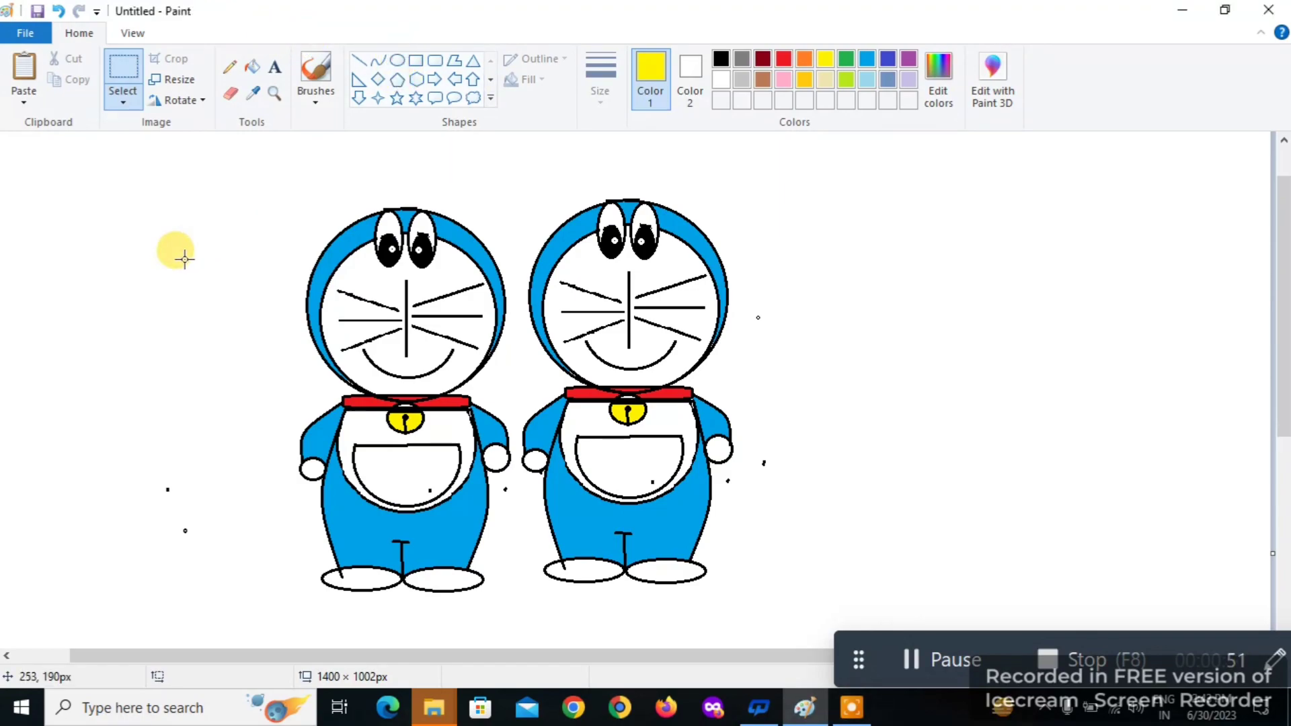
left_click_drag(172, 259, 217, 327)
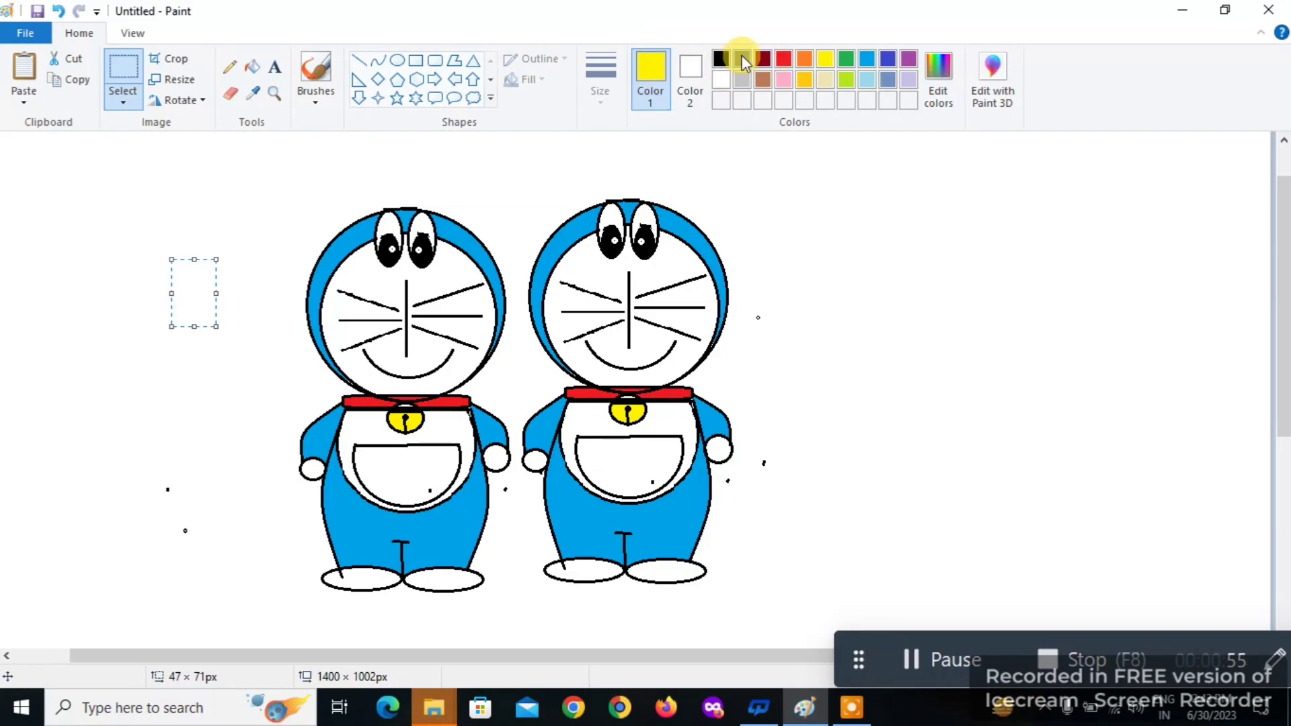
left_click(718, 59)
left_click(238, 154)
left_click(398, 62)
left_click_drag(149, 263, 183, 310)
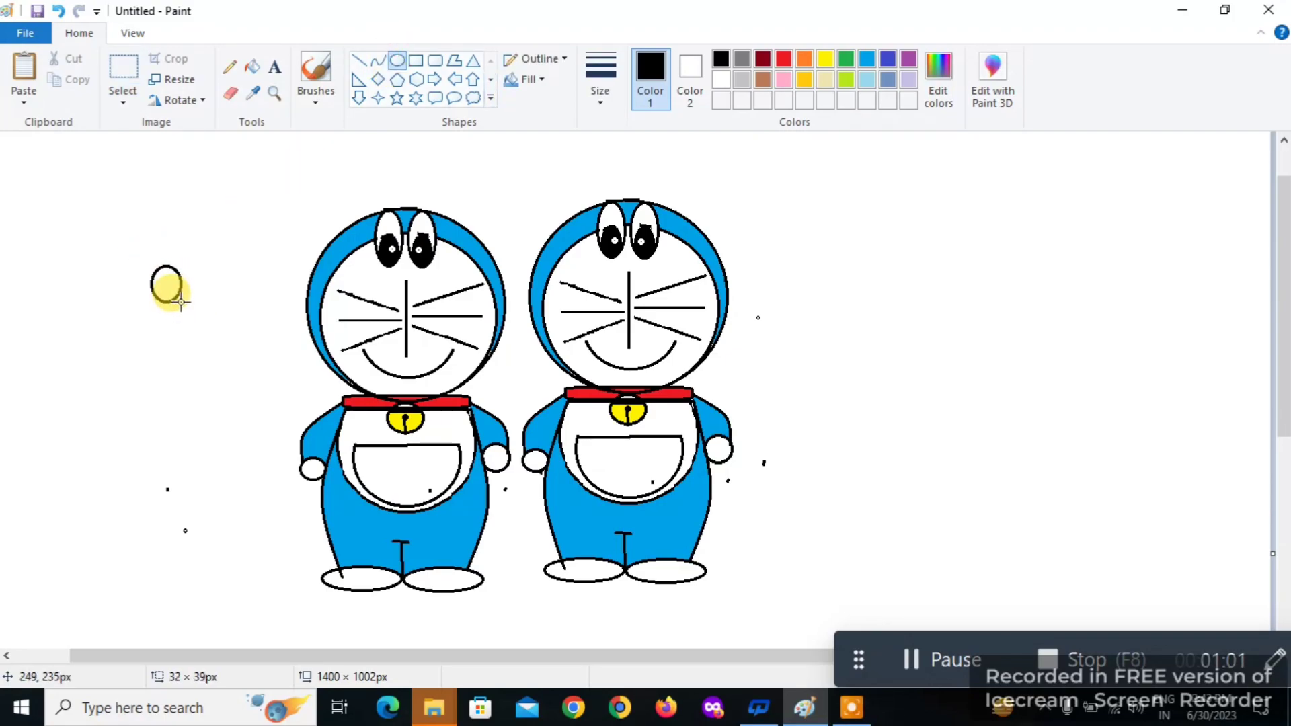
left_click(172, 349)
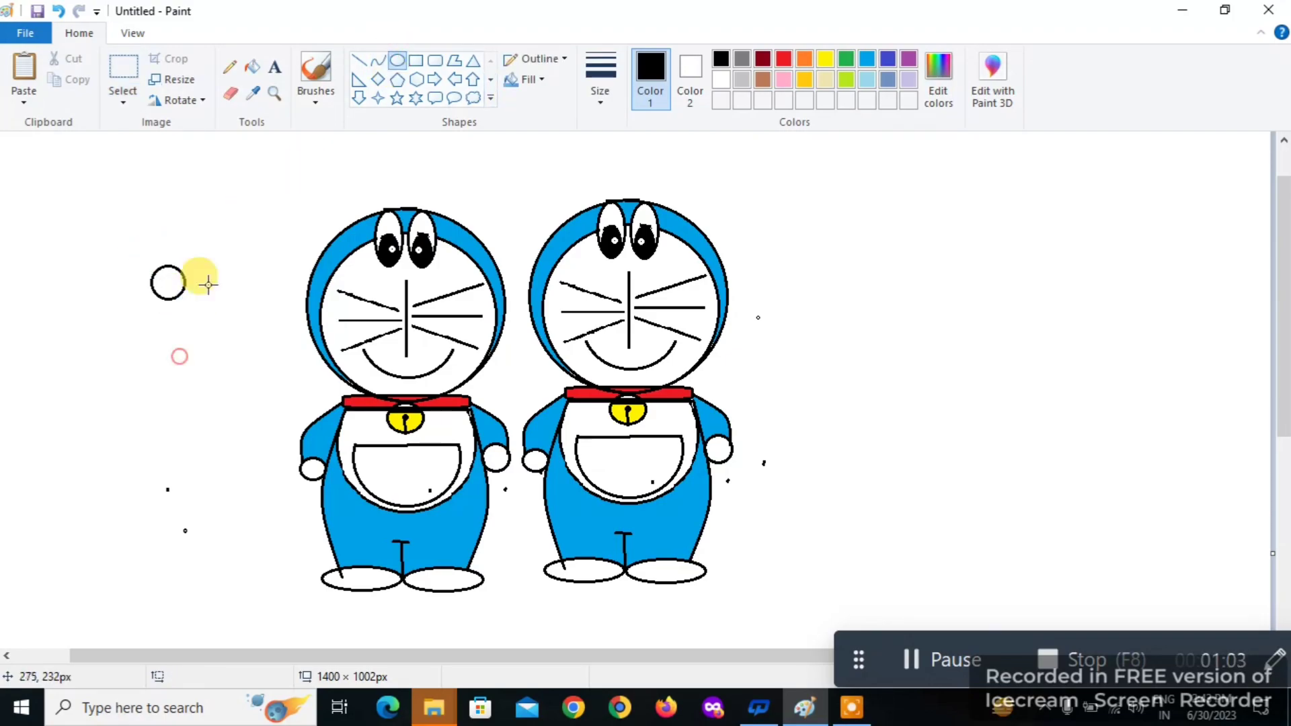
Fill the small circle with red and add two tiny white highlight dots inside it.
left_click(259, 64)
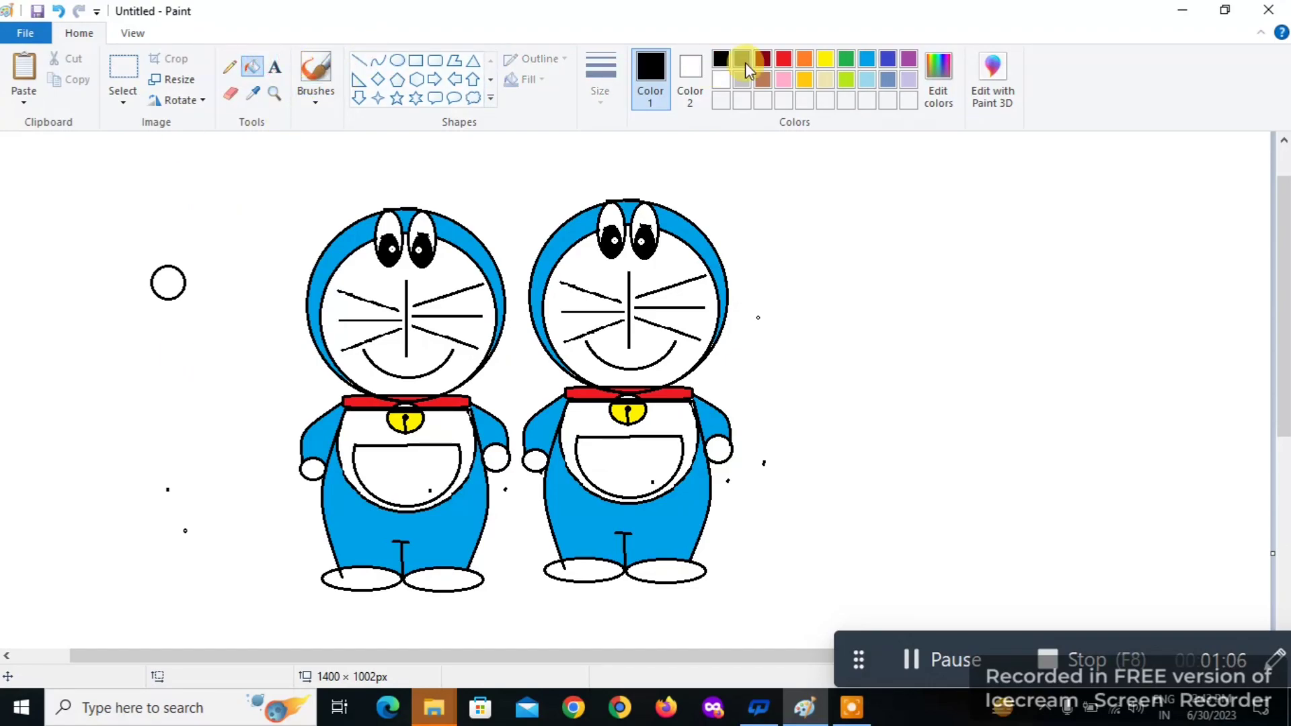
left_click(783, 59)
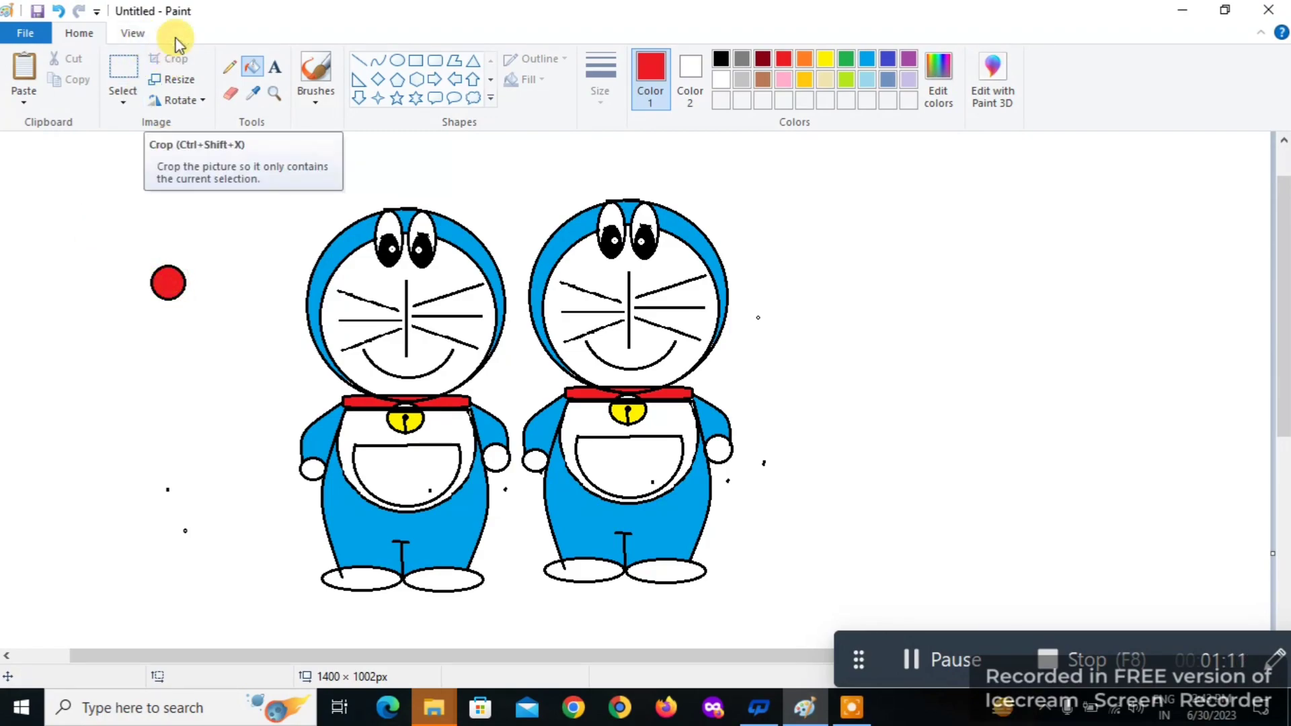
left_click(397, 61)
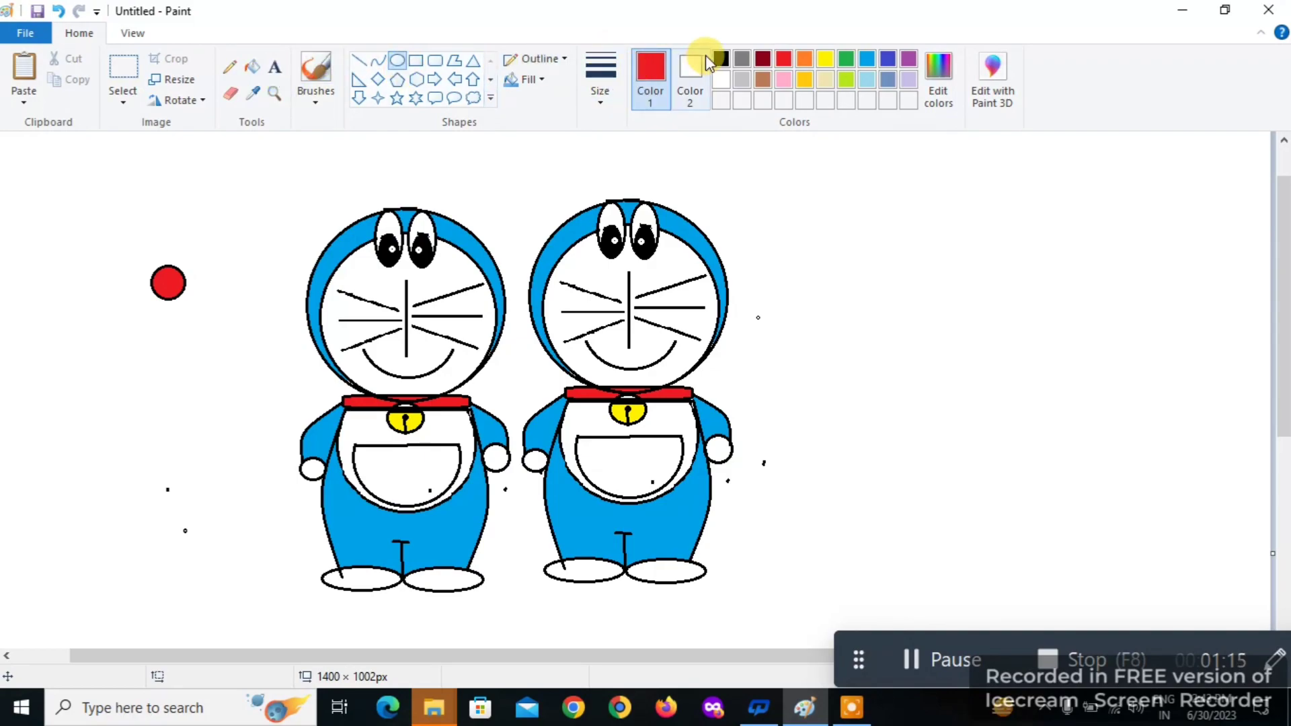
left_click(717, 79)
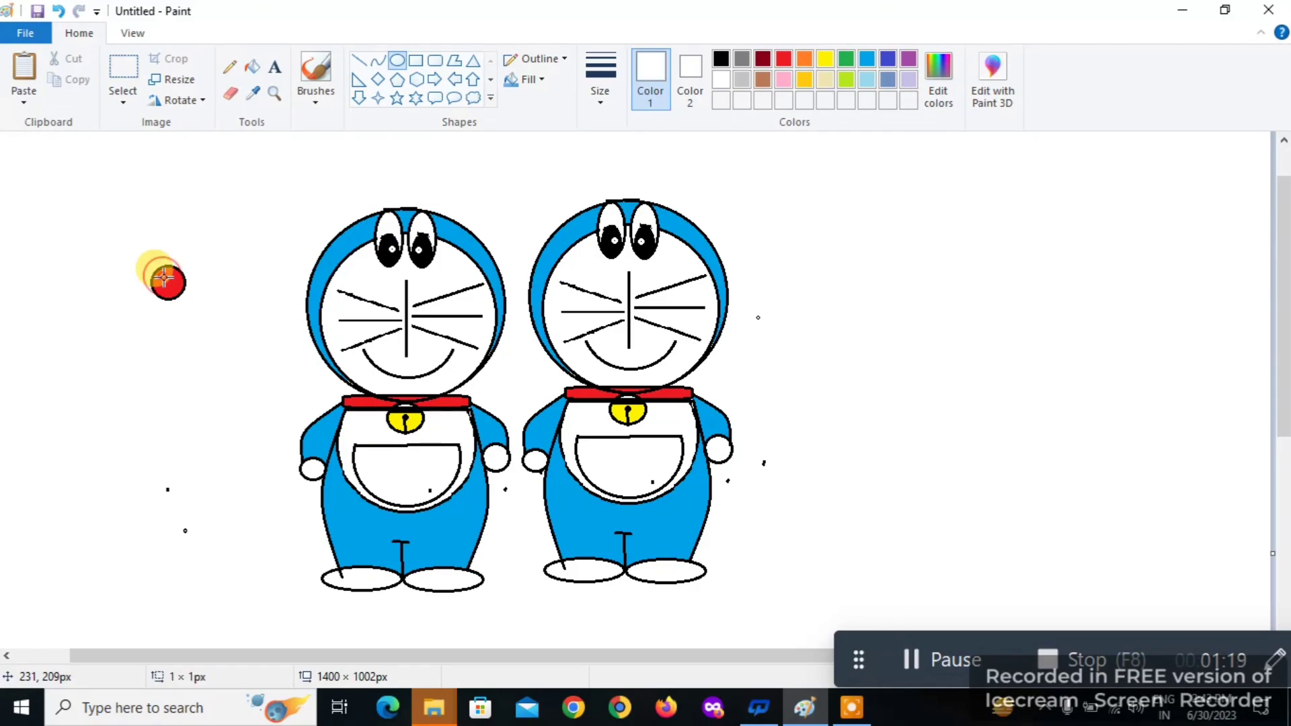
left_click_drag(174, 318, 177, 320)
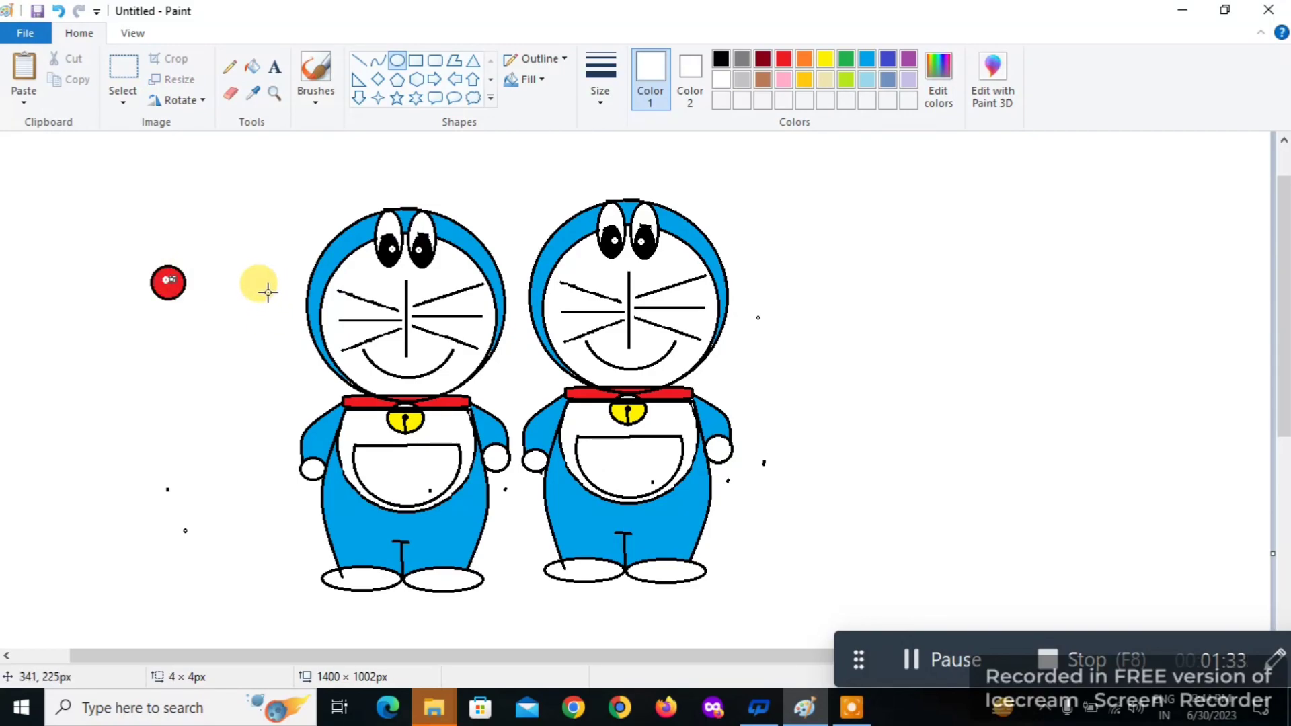
left_click(244, 316)
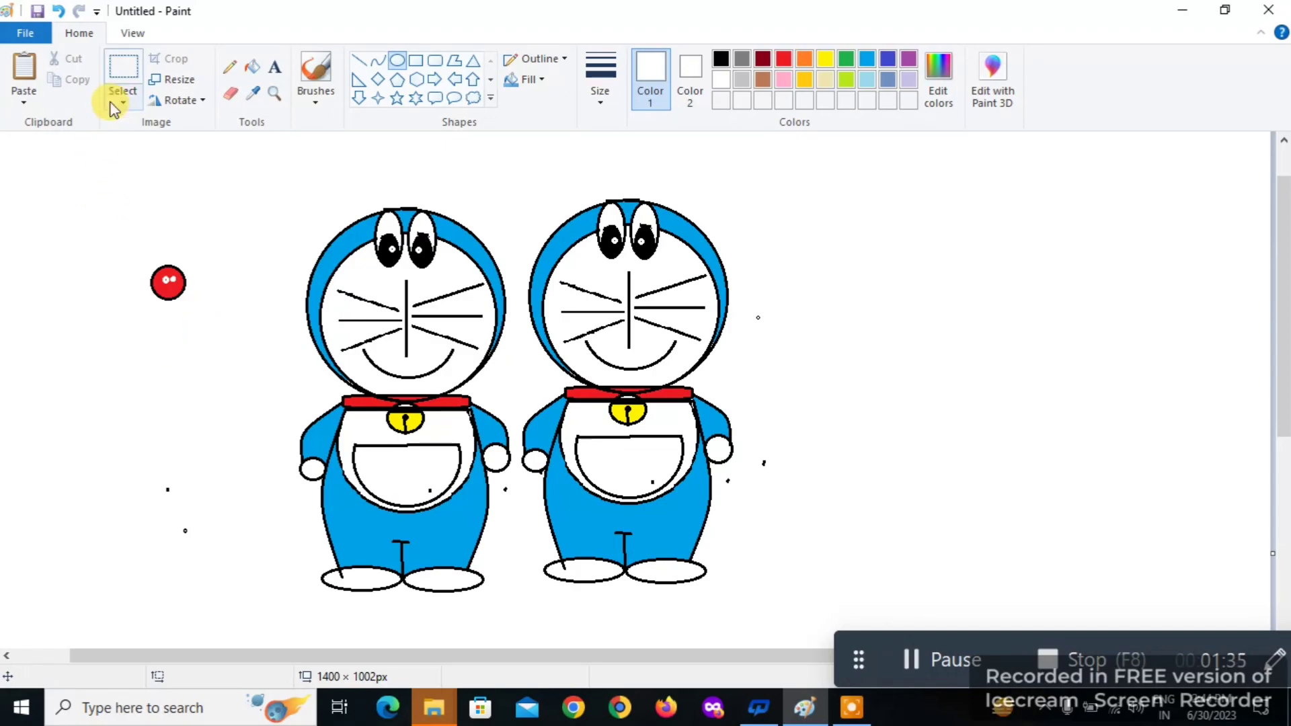
Copy the red circle and place the duplicate below the left cat's eyes as its nose.
left_click(122, 72)
left_click_drag(106, 240, 199, 344)
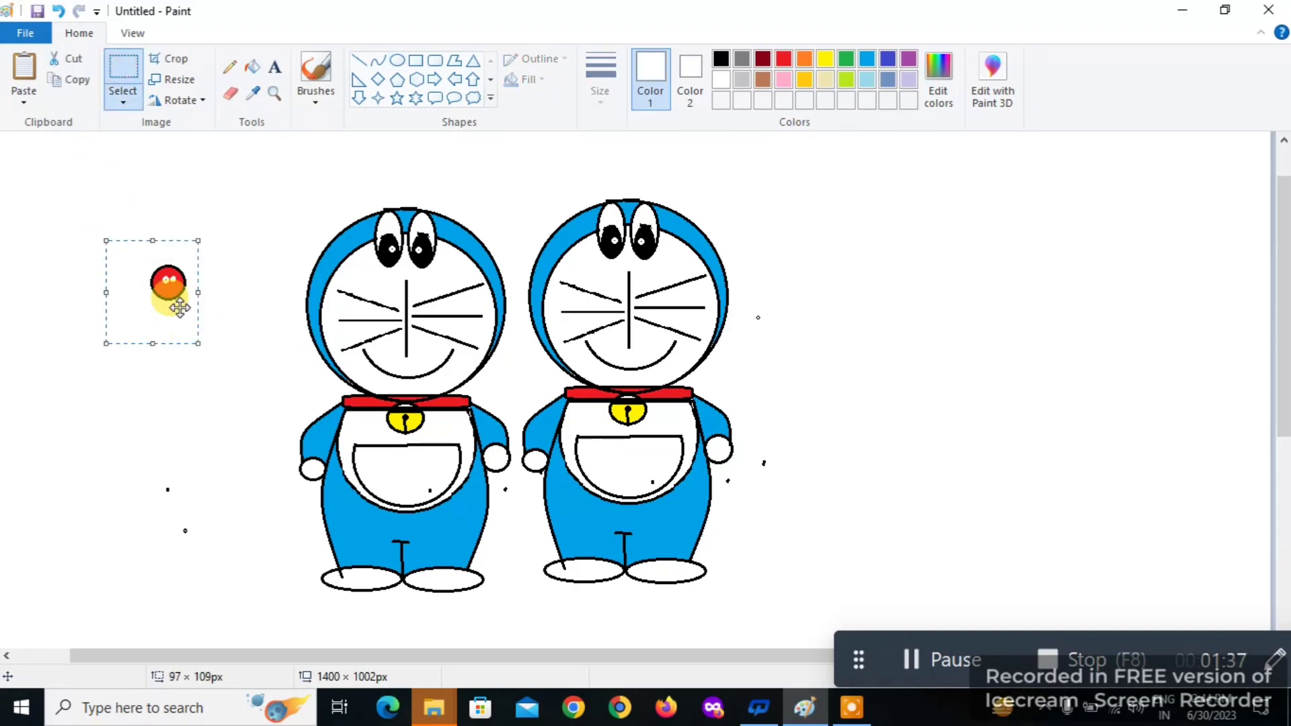
left_click(75, 80)
left_click(32, 70)
left_click_drag(59, 181, 392, 283)
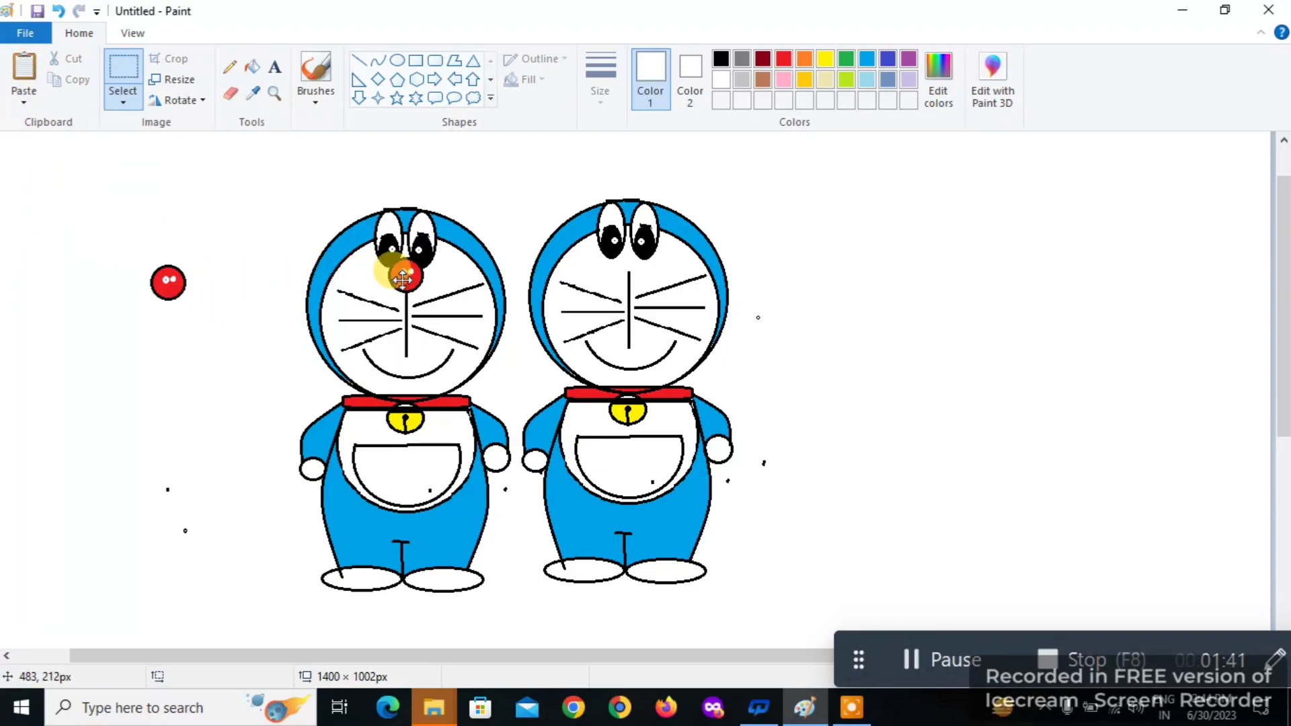
Move the original red circle below the right cat's eyes as its nose.
left_click_drag(102, 233, 209, 315)
left_click_drag(140, 272, 609, 261)
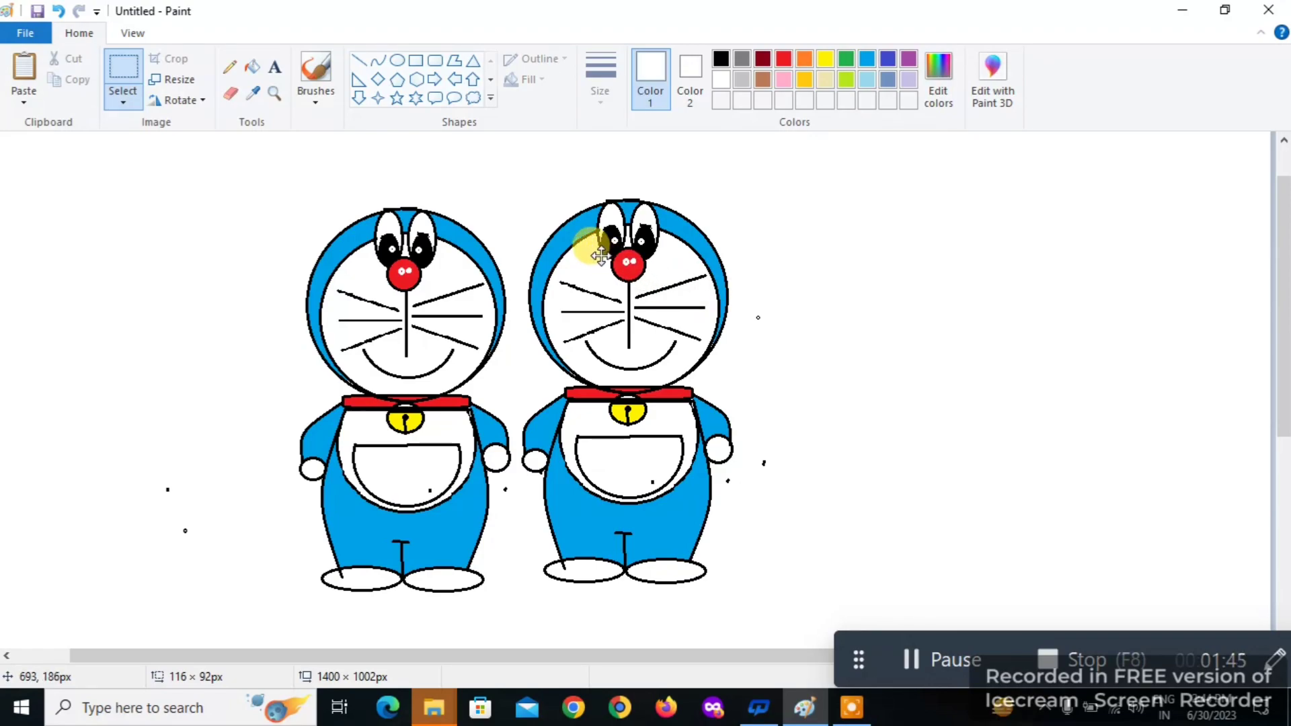
left_click(836, 333)
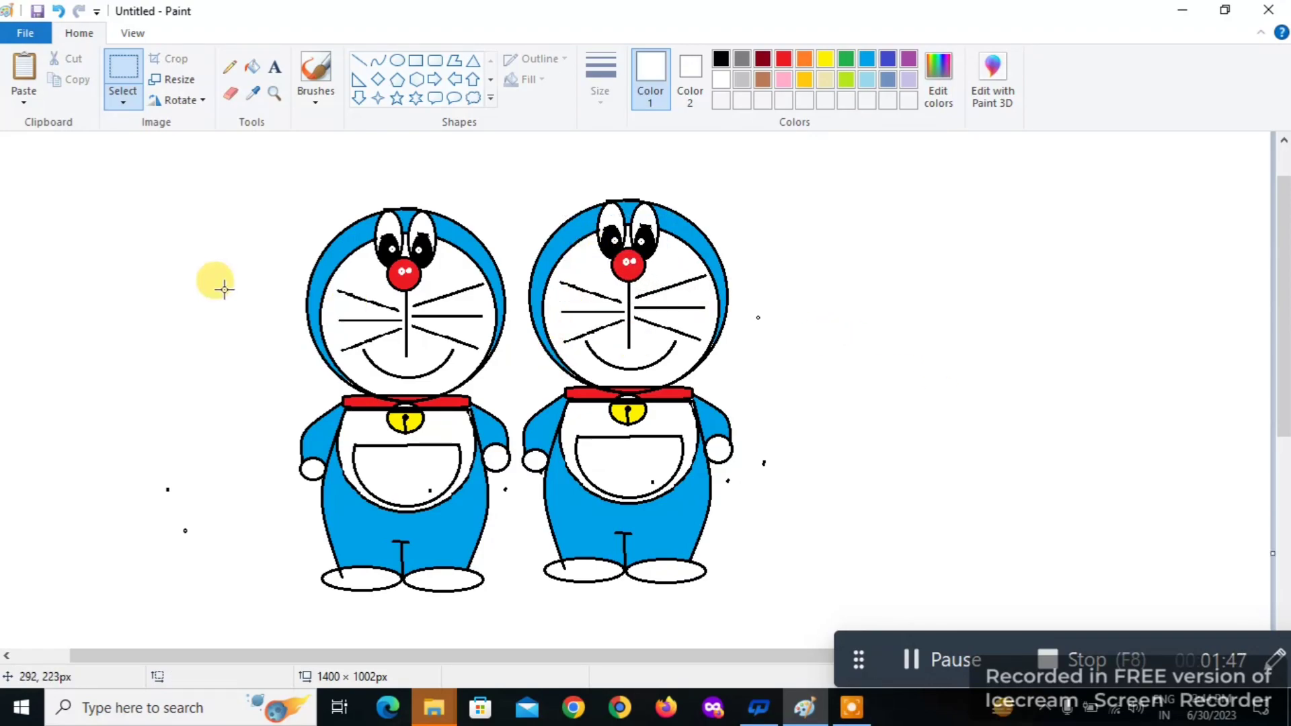